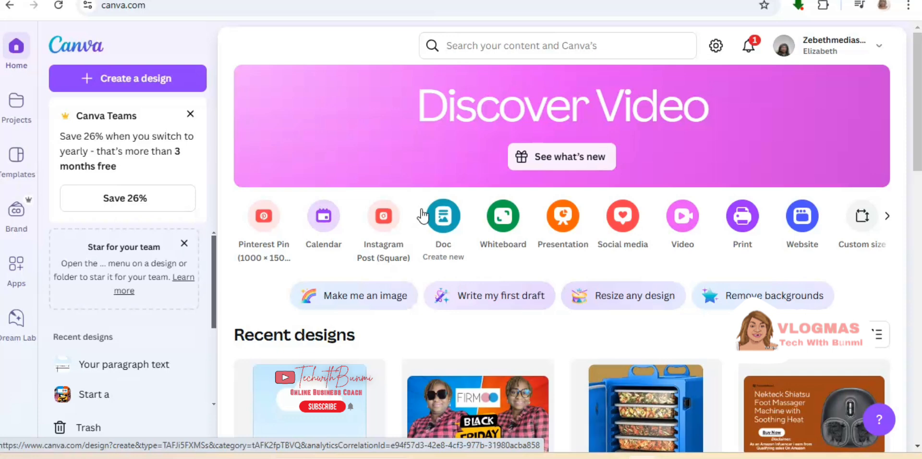
Create a blank custom-size design 8.26 in wide and 11.69 in high.
{"action": "left_click", "coordinate": [452, 211]}
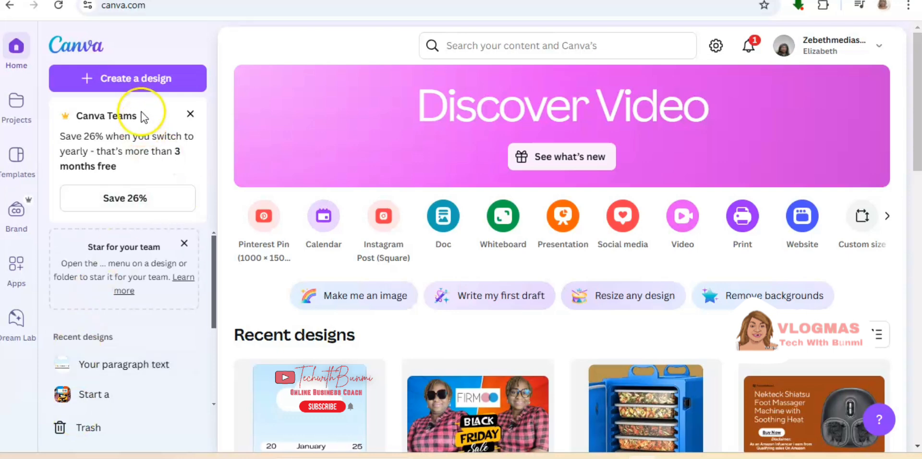
{"action": "left_click", "coordinate": [158, 83]}
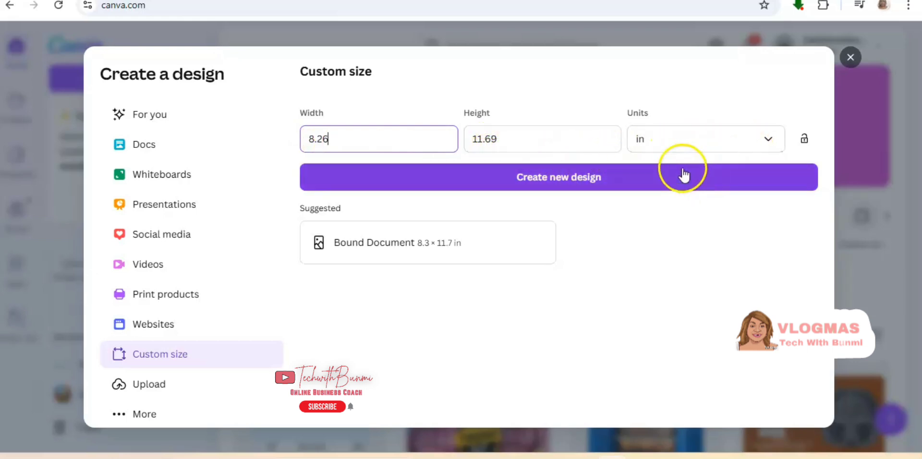
{"action": "left_click", "coordinate": [606, 185]}
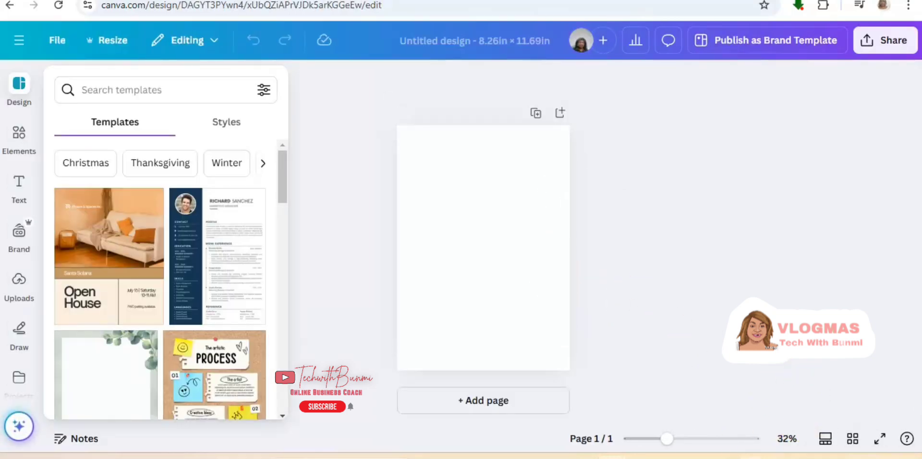
Find grid elements and fill the blank page with the single-cell grid frame.
{"action": "mouse_move", "coordinate": [672, 443]}
{"action": "left_mouse_down"}
{"action": "mouse_move", "coordinate": [693, 442]}
{"action": "mouse_move", "coordinate": [676, 446]}
{"action": "left_mouse_up"}
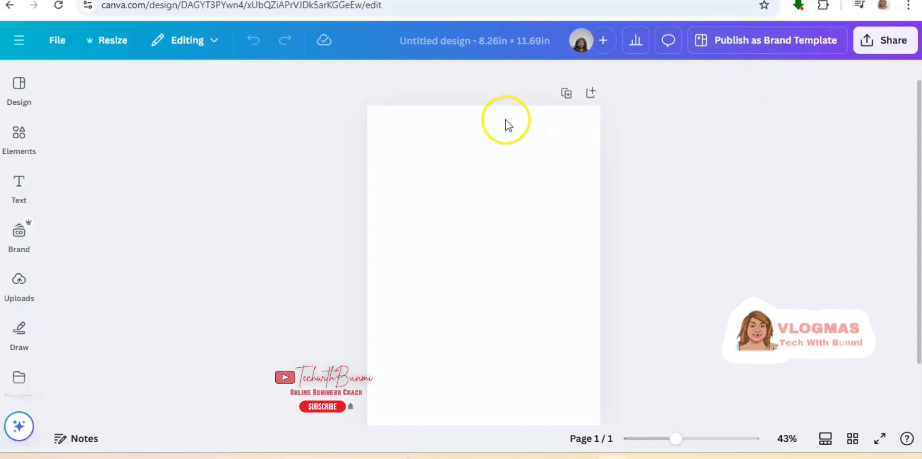
{"action": "left_click", "coordinate": [408, 195]}
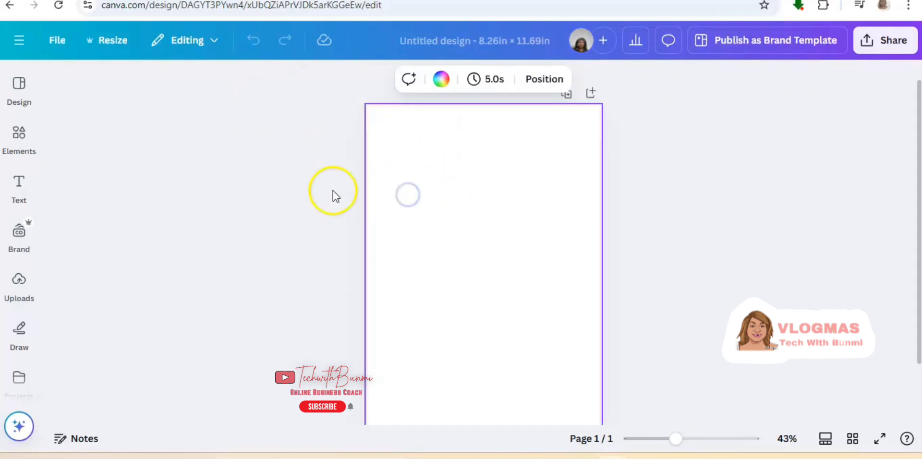
{"action": "left_click", "coordinate": [19, 86]}
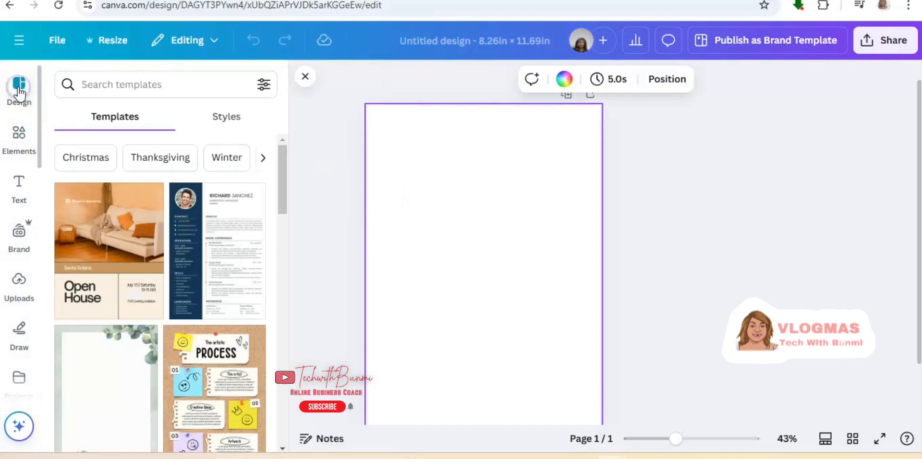
{"action": "left_click", "coordinate": [19, 134]}
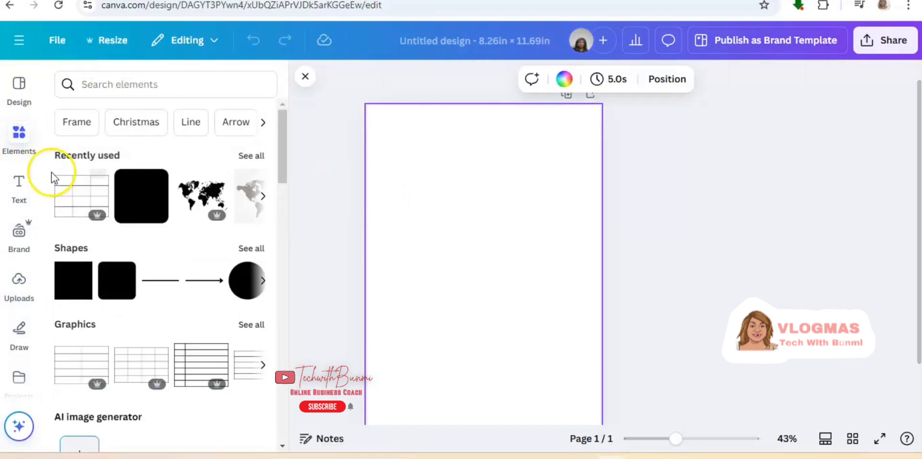
{"action": "left_click", "coordinate": [106, 83]}
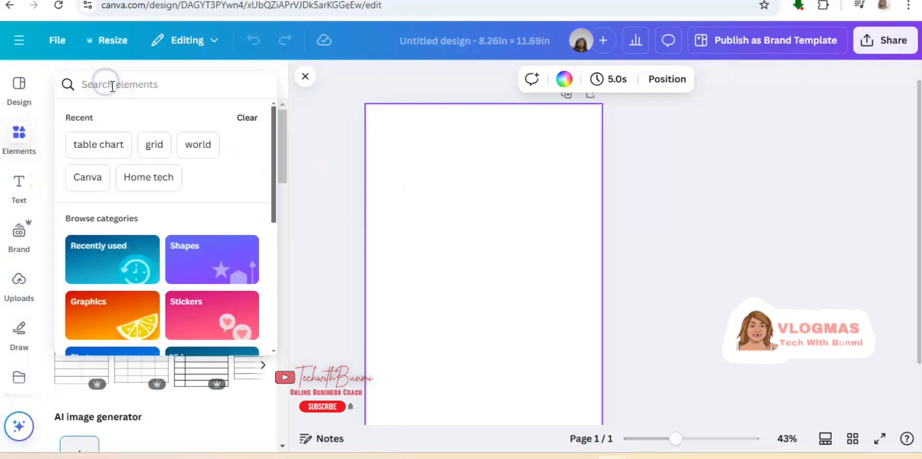
{"action": "left_click", "coordinate": [149, 143]}
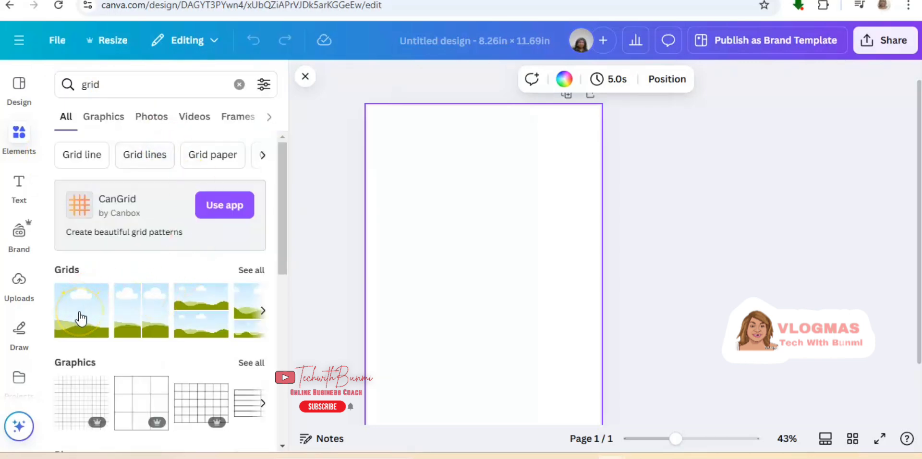
{"action": "left_click", "coordinate": [80, 318]}
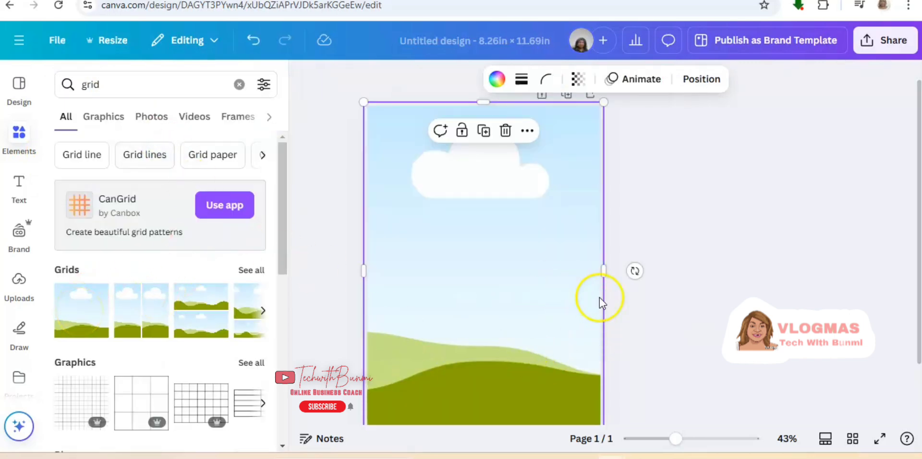
{"action": "left_click", "coordinate": [732, 207]}
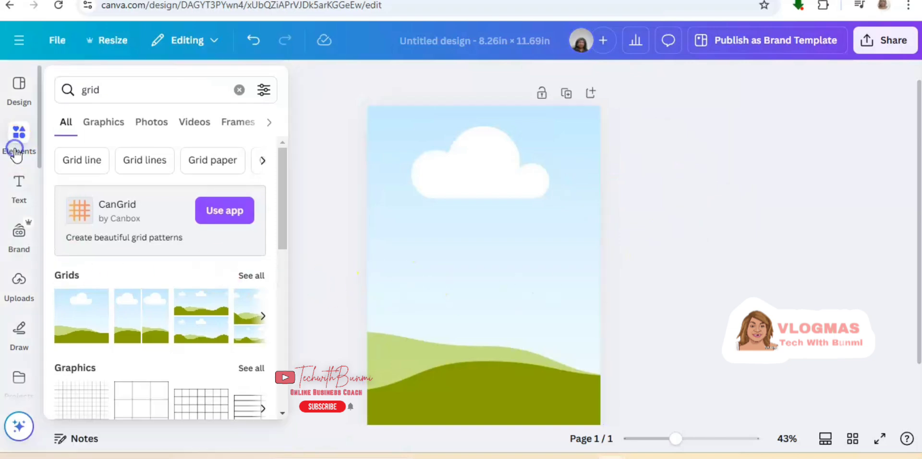
Add the recently used rounded square and reshape it into a thin, wide horizontal bar across the middle of the page.
{"action": "left_click", "coordinate": [19, 182]}
{"action": "left_click", "coordinate": [18, 142]}
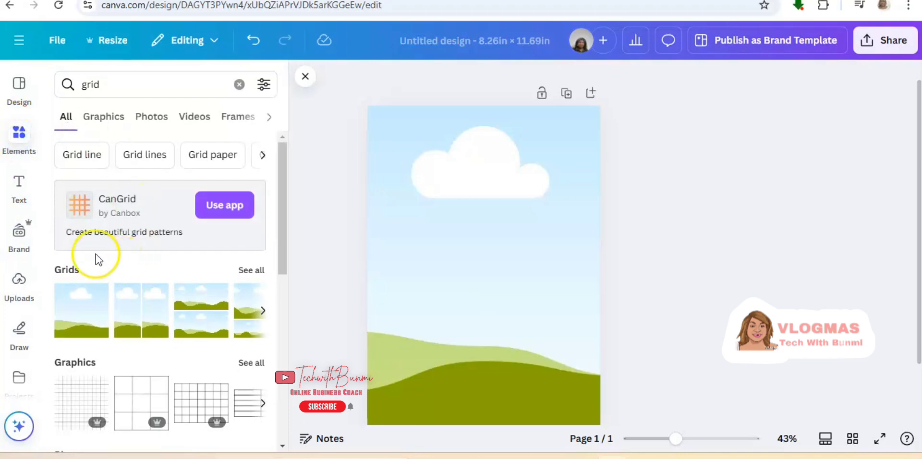
{"action": "left_click", "coordinate": [19, 143]}
{"action": "left_click", "coordinate": [239, 90]}
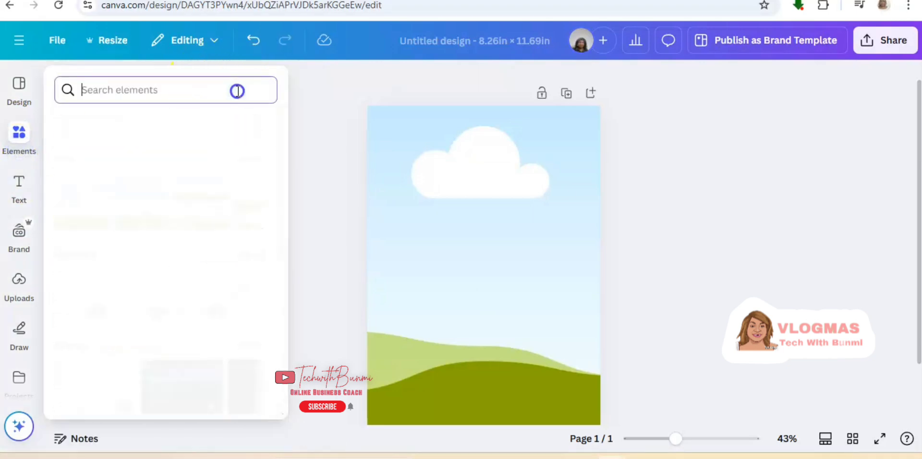
{"action": "left_click", "coordinate": [20, 133]}
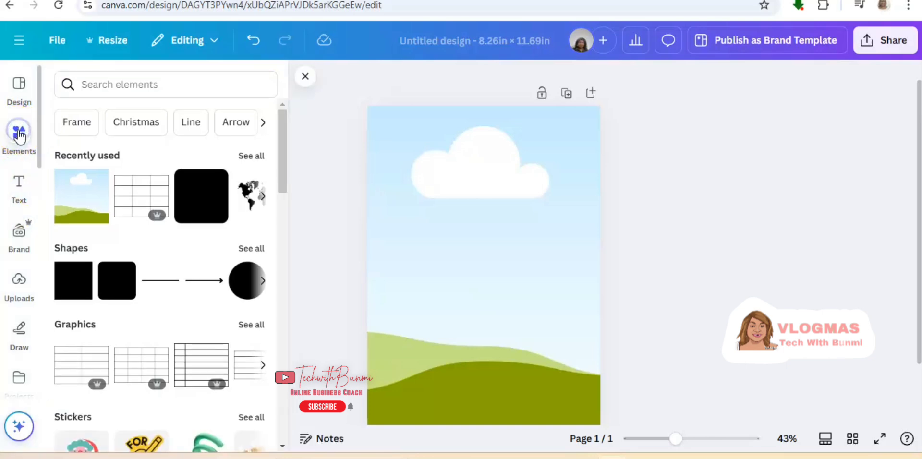
{"action": "left_click", "coordinate": [201, 200]}
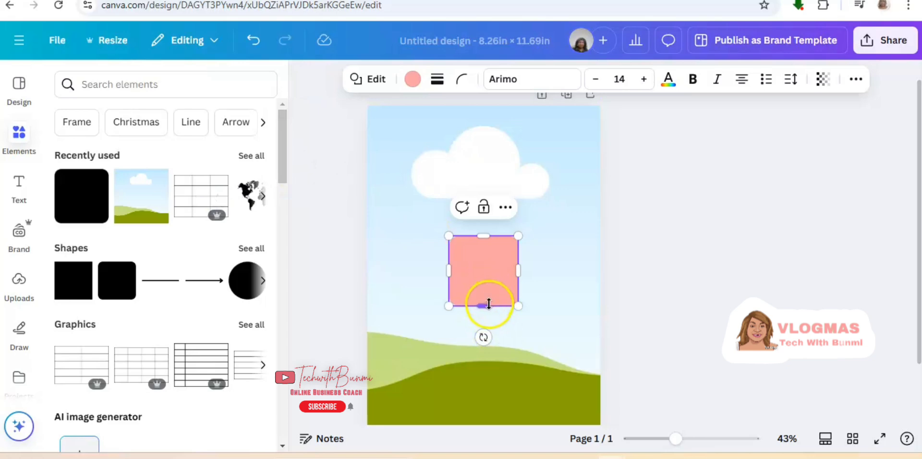
{"action": "left_click_drag", "start_coordinate": [488, 305], "coordinate": [391, 249]}
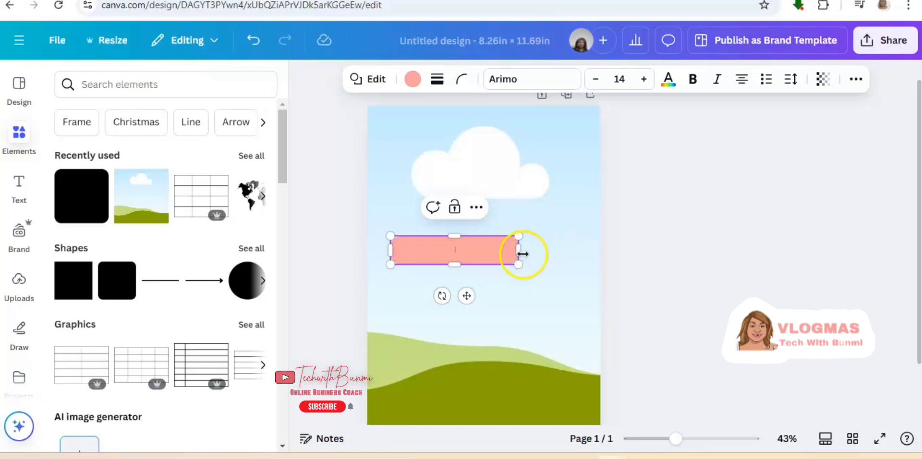
{"action": "left_click_drag", "start_coordinate": [516, 252], "coordinate": [582, 254]}
{"action": "left_click_drag", "start_coordinate": [489, 267], "coordinate": [488, 255]}
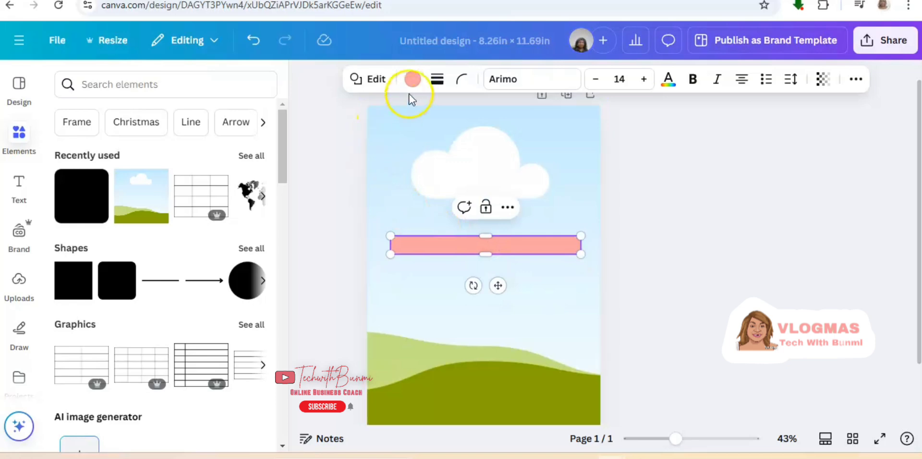
Change the horizontal bar's fill colour to white (#ffffff).
{"action": "left_click", "coordinate": [412, 78]}
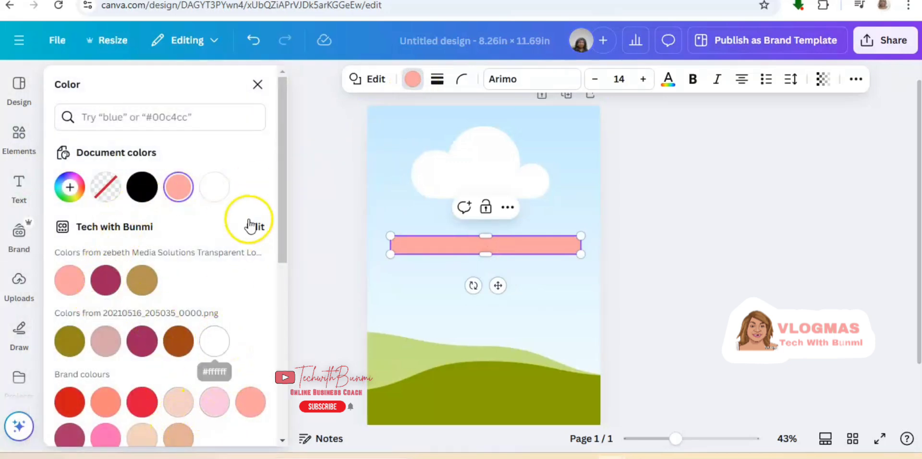
{"action": "left_click", "coordinate": [214, 187]}
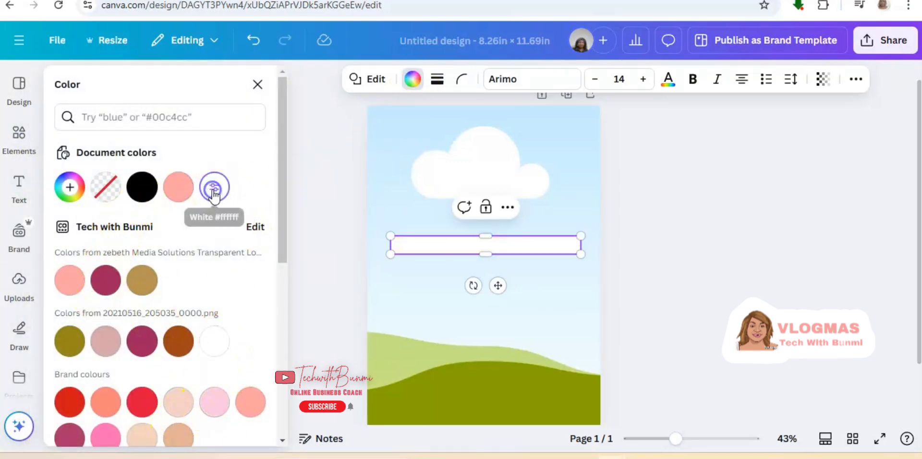
{"action": "left_click", "coordinate": [471, 319]}
Move the white bar down to just above the hills and make it slightly wider and taller.
{"action": "left_click", "coordinate": [497, 251]}
{"action": "left_click_drag", "start_coordinate": [496, 250], "coordinate": [491, 287]}
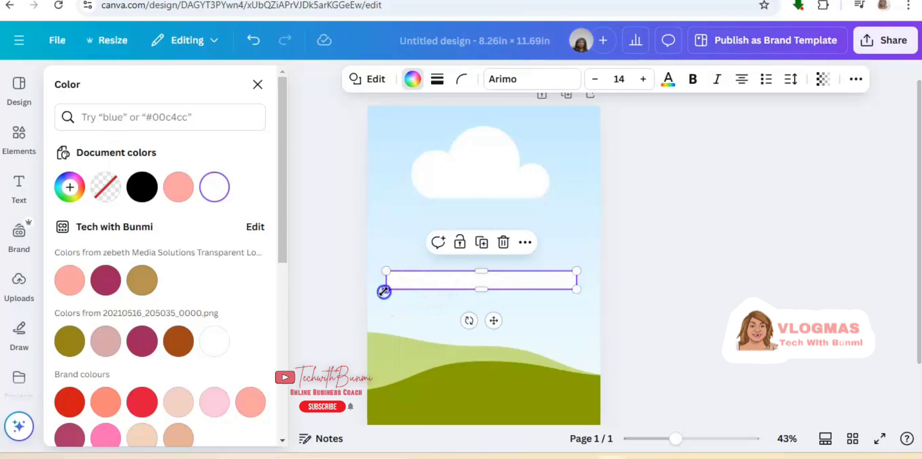
{"action": "left_click_drag", "start_coordinate": [384, 291], "coordinate": [378, 295]}
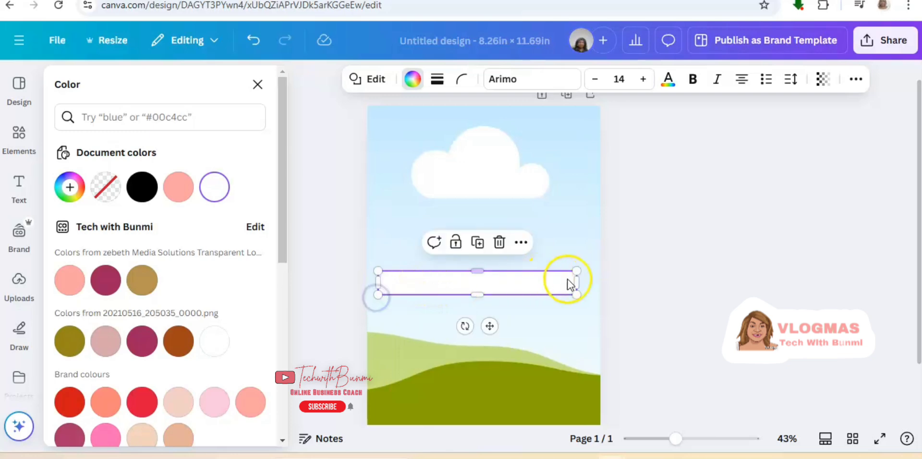
{"action": "left_click_drag", "start_coordinate": [576, 297], "coordinate": [583, 294]}
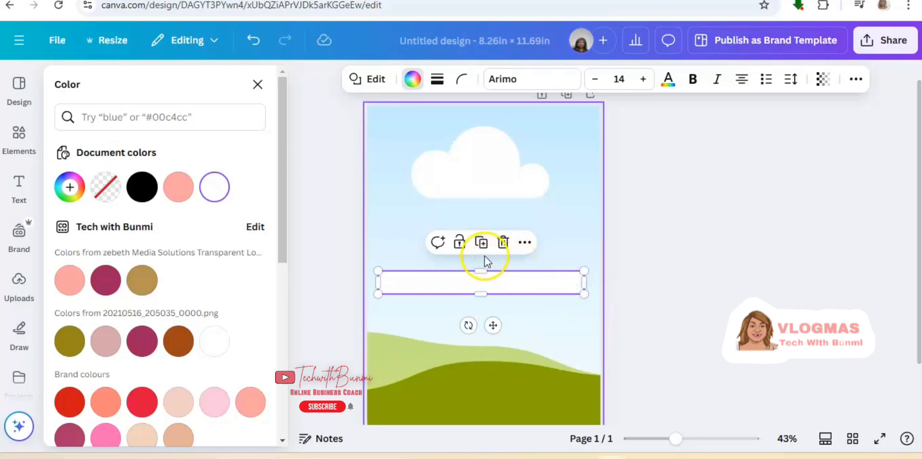
Duplicate the white bar and enlarge the copy into a big box covering the lower part of the page.
{"action": "left_click", "coordinate": [482, 243]}
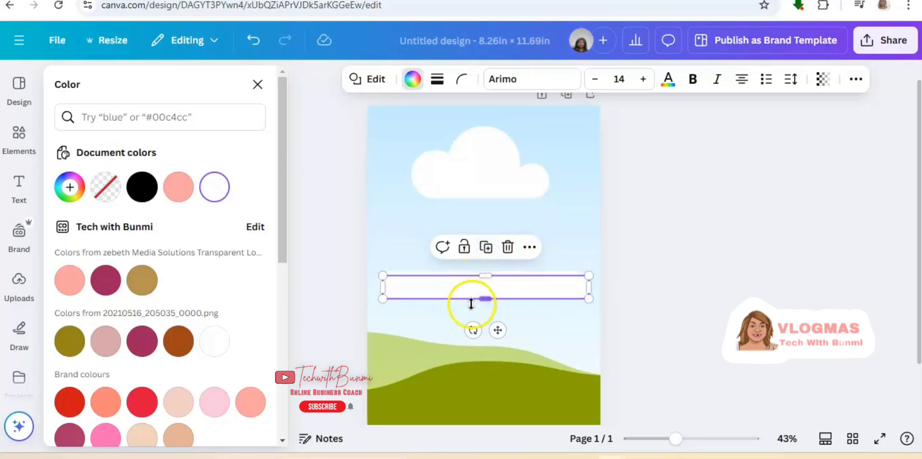
{"action": "left_click_drag", "start_coordinate": [474, 295], "coordinate": [483, 414]}
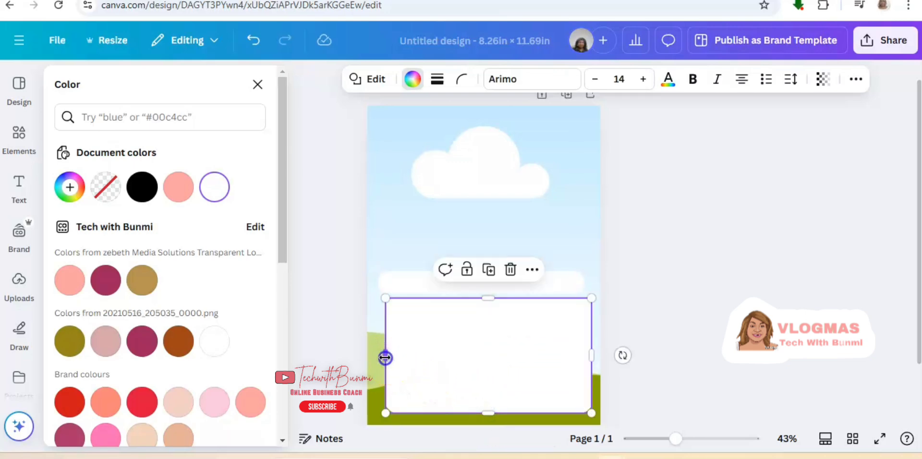
{"action": "left_click_drag", "start_coordinate": [385, 358], "coordinate": [378, 356]}
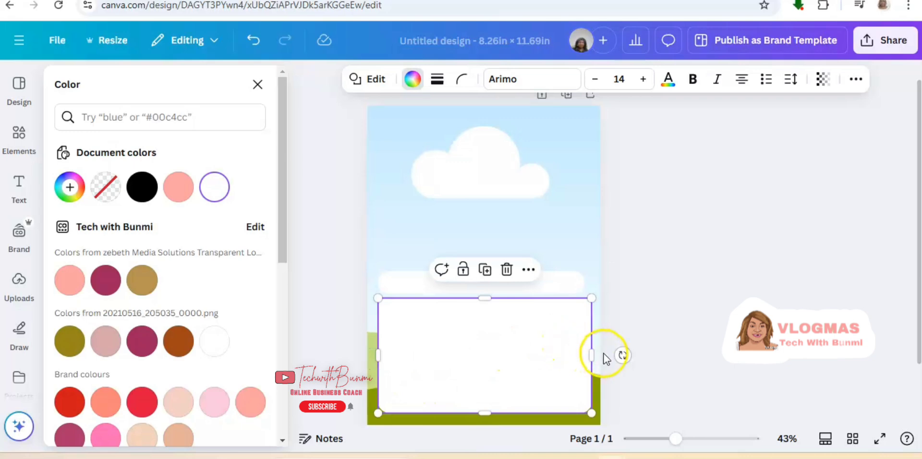
{"action": "left_click_drag", "start_coordinate": [593, 361], "coordinate": [599, 362]}
Move the white bar up above the large box and centre it horizontally on the page.
{"action": "left_click", "coordinate": [515, 288]}
{"action": "left_click_drag", "start_coordinate": [514, 288], "coordinate": [510, 278]}
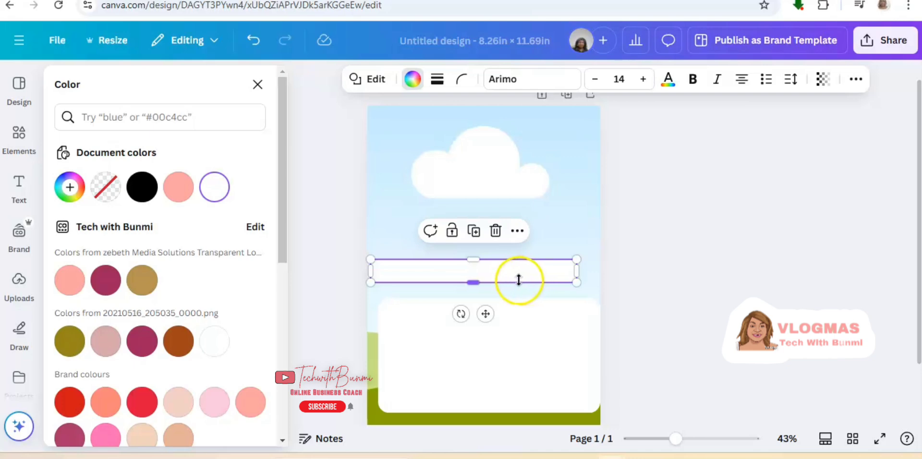
{"action": "left_click_drag", "start_coordinate": [502, 273], "coordinate": [517, 272]}
{"action": "left_click", "coordinate": [483, 328]}
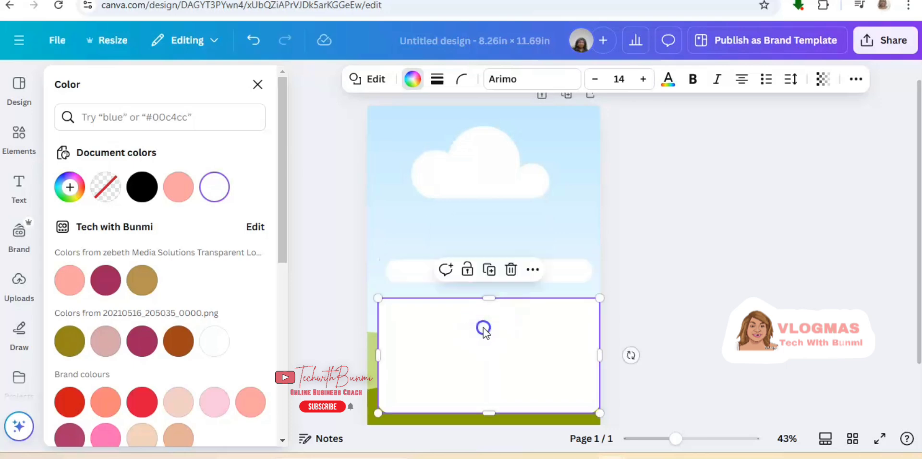
{"action": "left_click", "coordinate": [555, 268]}
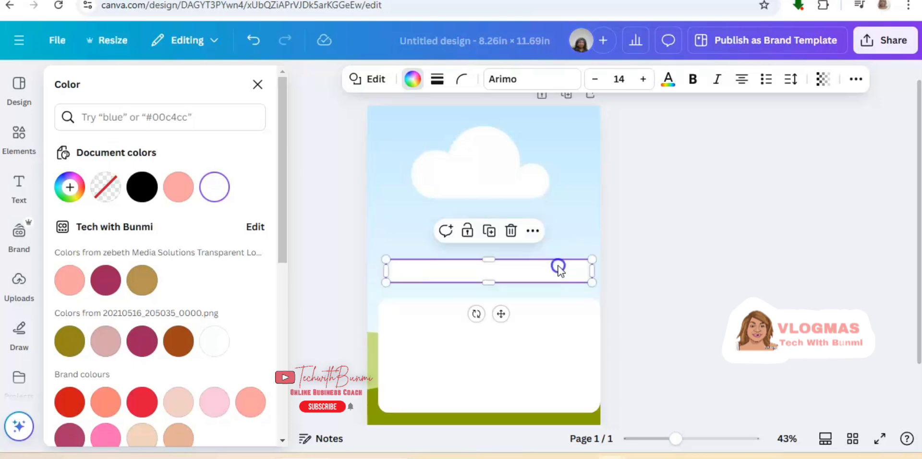
{"action": "left_click_drag", "start_coordinate": [558, 267], "coordinate": [553, 263]}
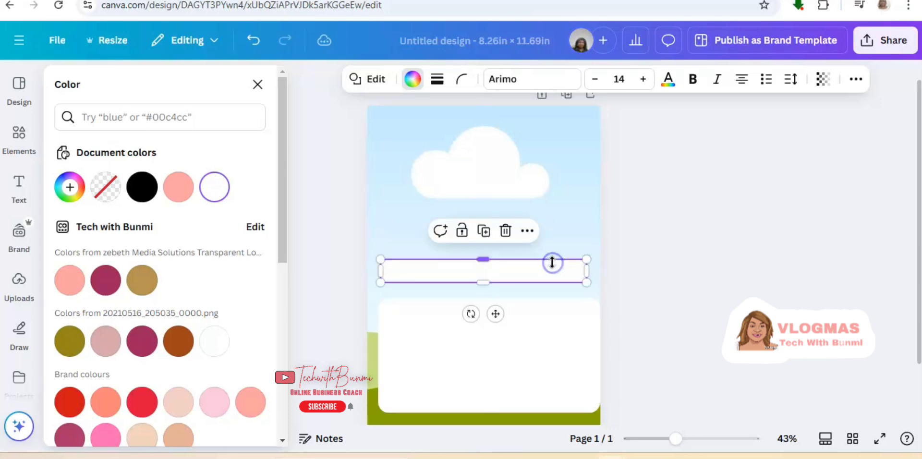
Move the large white box closer to the bar, centre it on the page and extend its lower edge downwards.
{"action": "left_click_drag", "start_coordinate": [547, 333], "coordinate": [545, 325]}
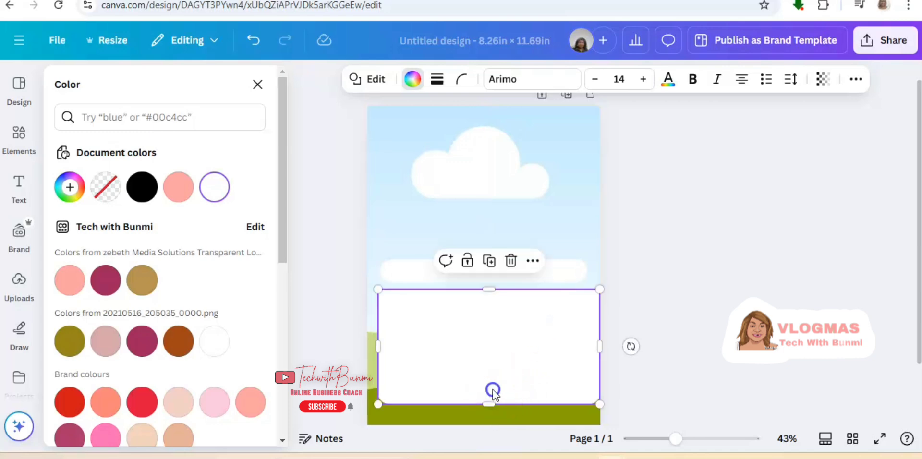
{"action": "left_click_drag", "start_coordinate": [493, 390], "coordinate": [486, 412]}
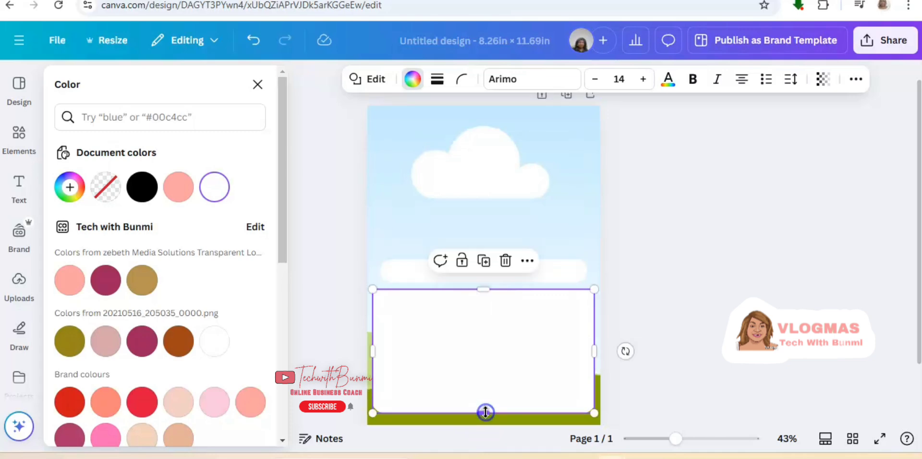
{"action": "left_click", "coordinate": [676, 222]}
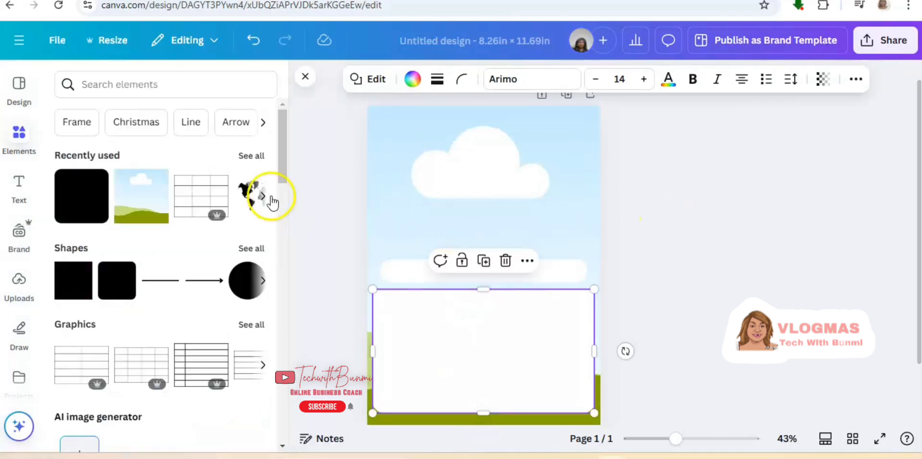
Add a text box, place it on the narrow white bar and replace its placeholder text with "January".
{"action": "left_click", "coordinate": [20, 190]}
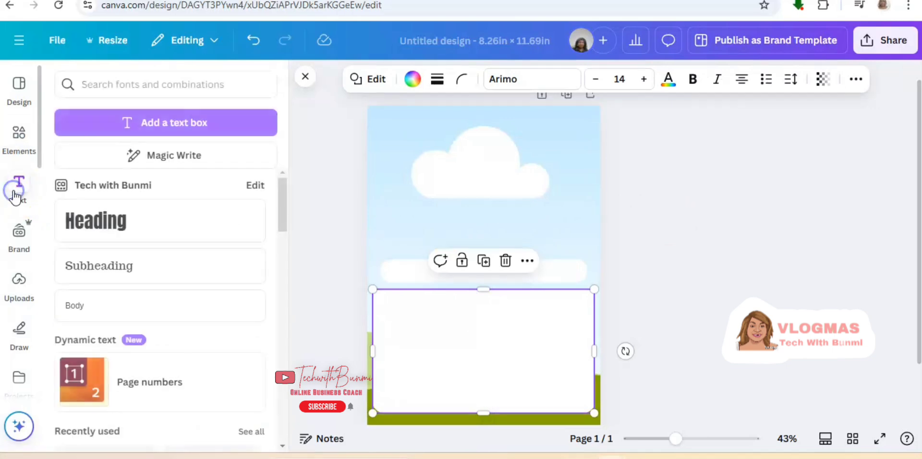
{"action": "left_click", "coordinate": [180, 124]}
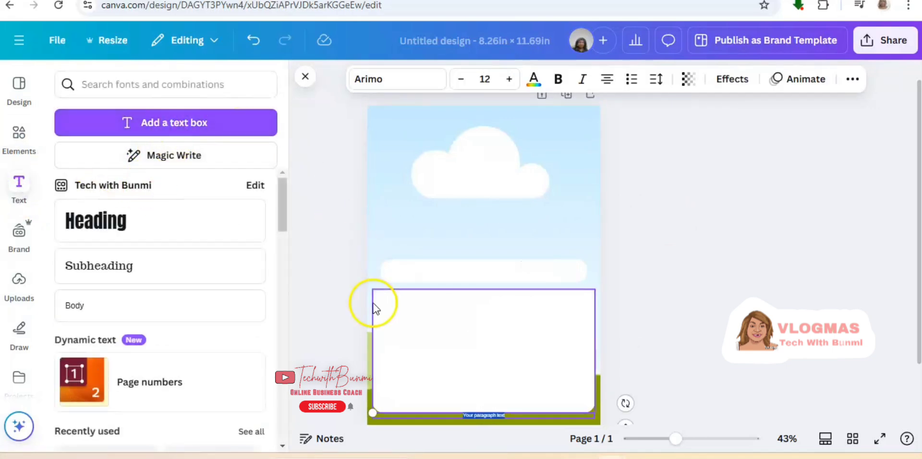
{"action": "left_click", "coordinate": [480, 412]}
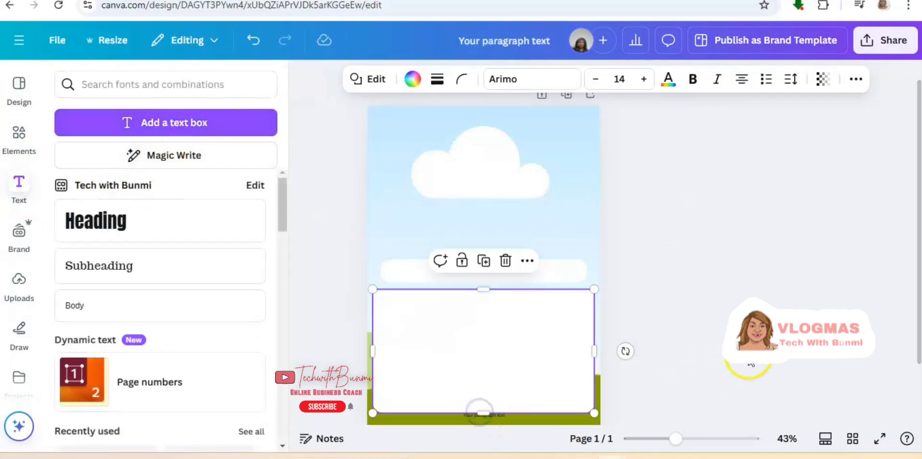
{"action": "left_click_drag", "start_coordinate": [749, 354], "coordinate": [506, 266]}
{"action": "left_click", "coordinate": [504, 415]}
{"action": "left_click", "coordinate": [507, 265]}
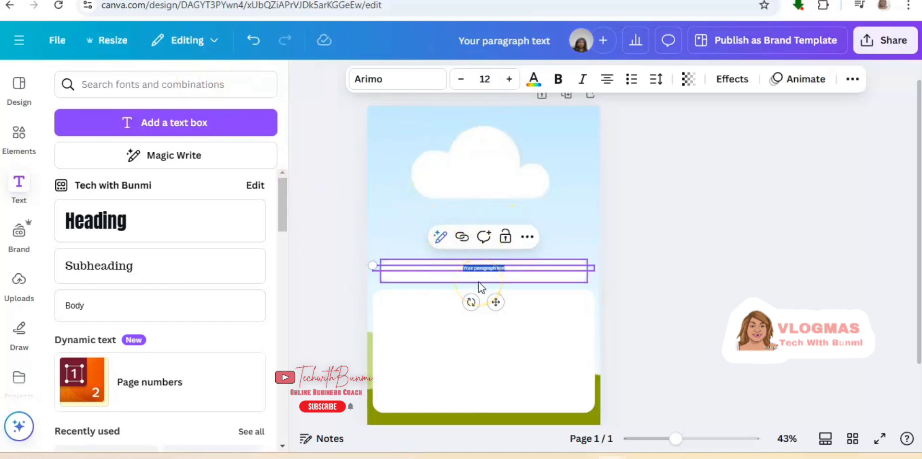
{"action": "key", "text": "BackSpace"}
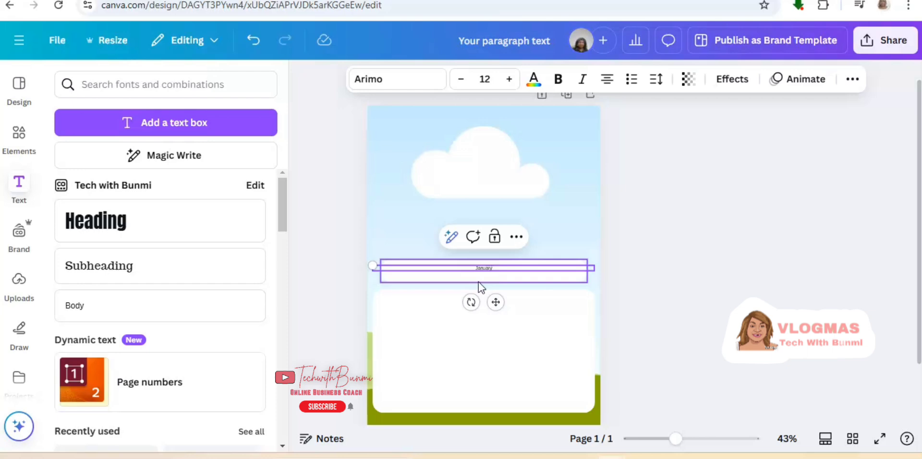
Increase the font size of the "January" text to 36.
{"action": "left_click", "coordinate": [516, 80]}
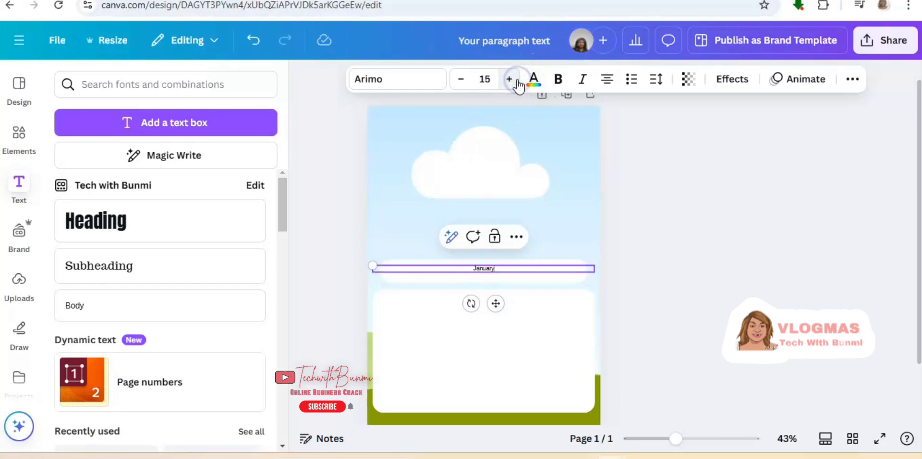
{"action": "left_click", "coordinate": [516, 80]}
{"action": "left_click", "coordinate": [516, 79]}
{"action": "left_click", "coordinate": [516, 80]}
{"action": "left_click", "coordinate": [517, 80]}
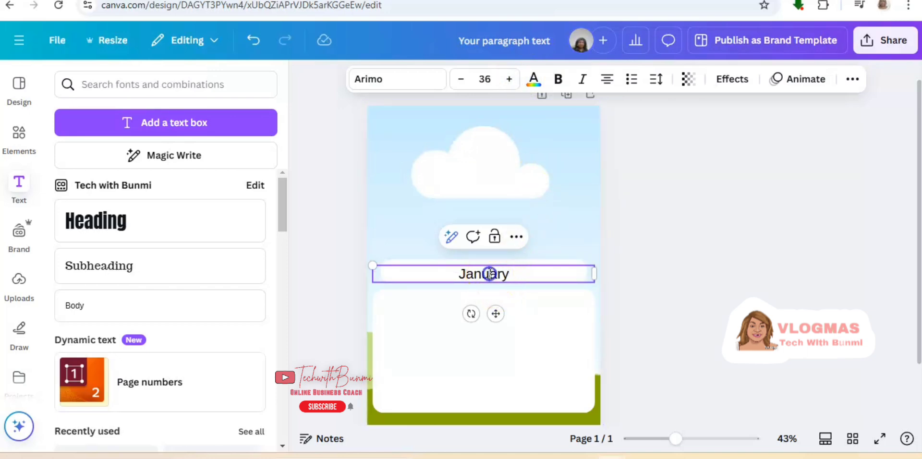
{"action": "left_click", "coordinate": [658, 279]}
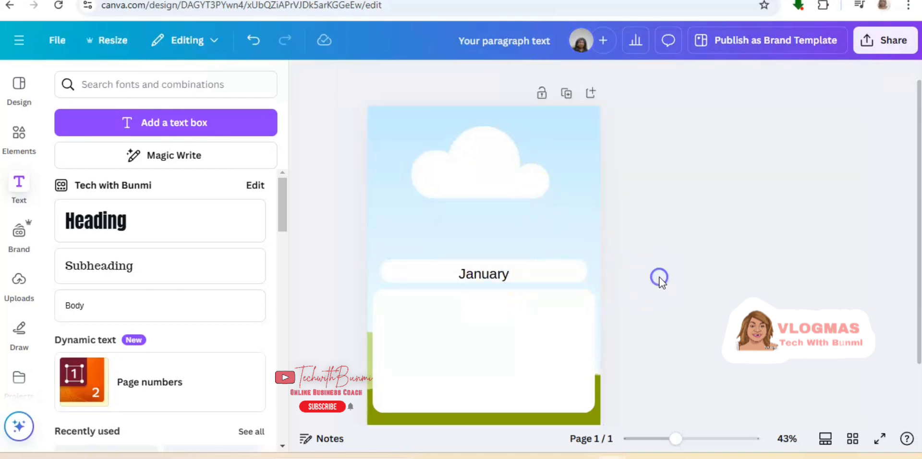
Move "January" slightly up and to the left on the white bar and set its font size to 42.
{"action": "left_click", "coordinate": [492, 274]}
{"action": "left_click_drag", "start_coordinate": [491, 275], "coordinate": [485, 271]}
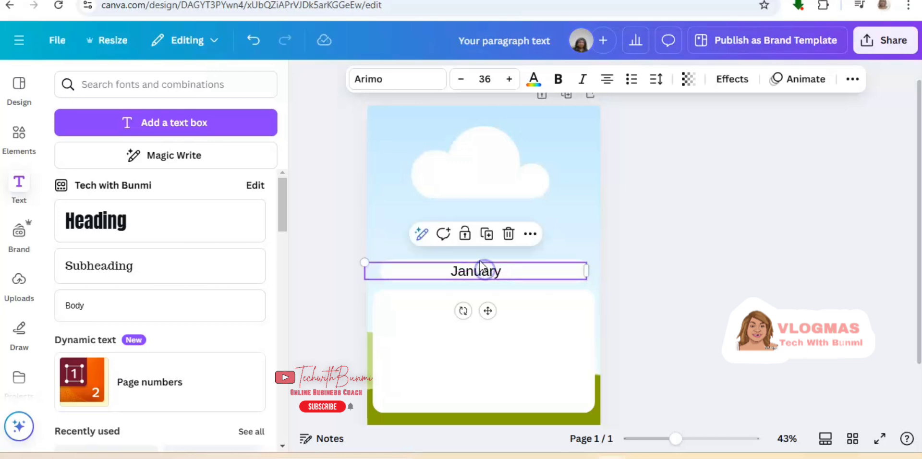
{"action": "left_click", "coordinate": [509, 80]}
{"action": "left_click", "coordinate": [509, 80]}
{"action": "left_click", "coordinate": [509, 80]}
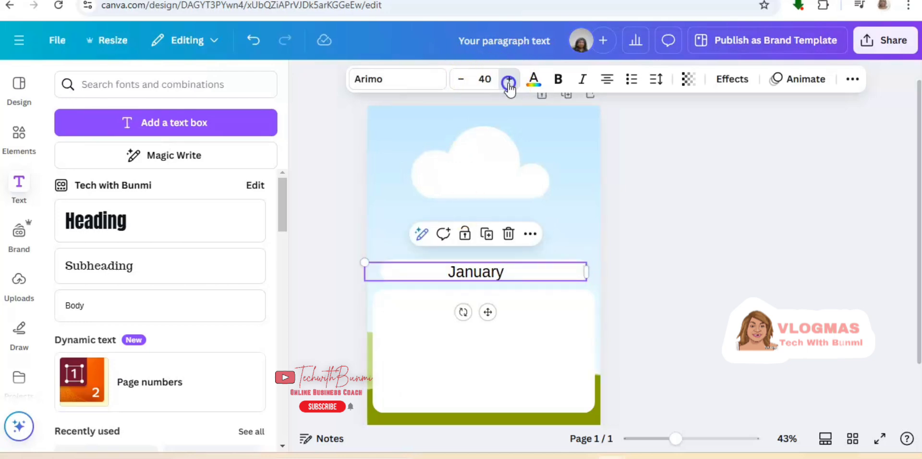
{"action": "left_click", "coordinate": [509, 79]}
{"action": "left_click", "coordinate": [510, 80]}
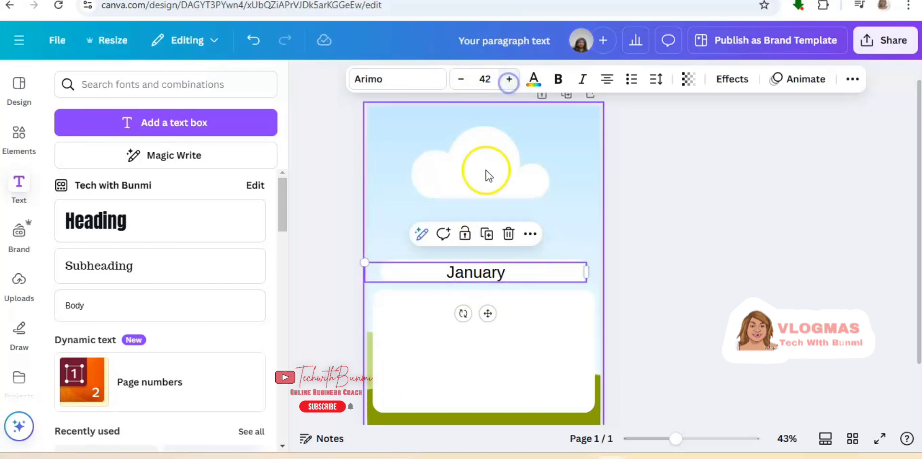
{"action": "left_click", "coordinate": [711, 262]}
Duplicate the "January" text, place the copy to its left on the bar and change it to "20".
{"action": "left_click", "coordinate": [490, 272]}
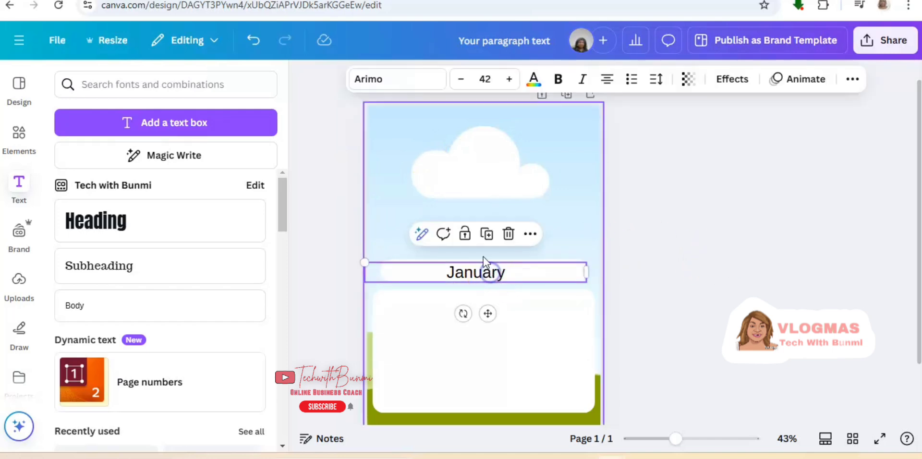
{"action": "left_click", "coordinate": [486, 234]}
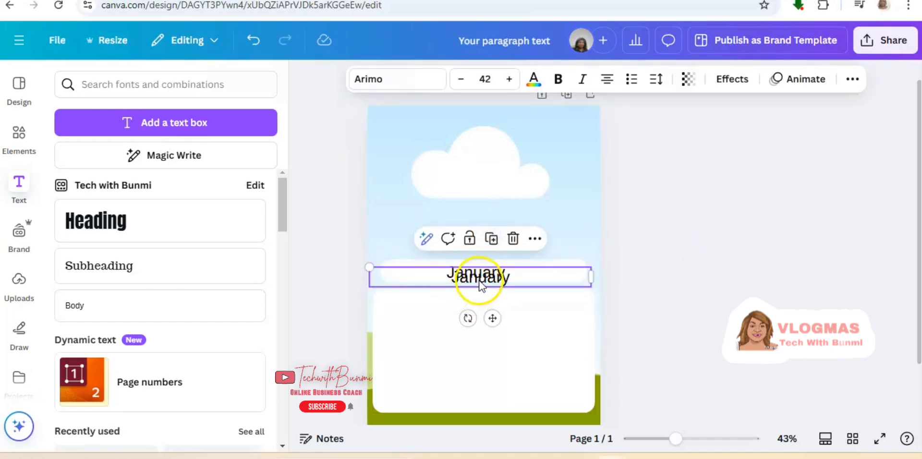
{"action": "left_click_drag", "start_coordinate": [483, 278], "coordinate": [418, 276]}
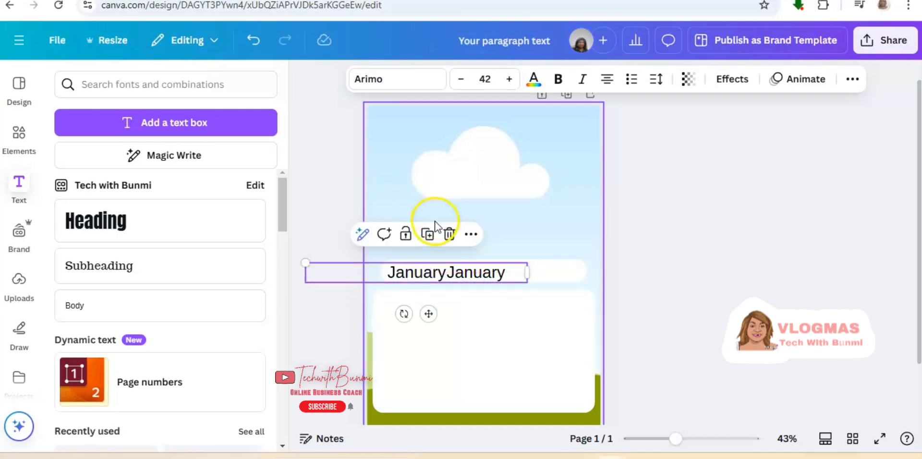
{"action": "double_click", "coordinate": [424, 278]}
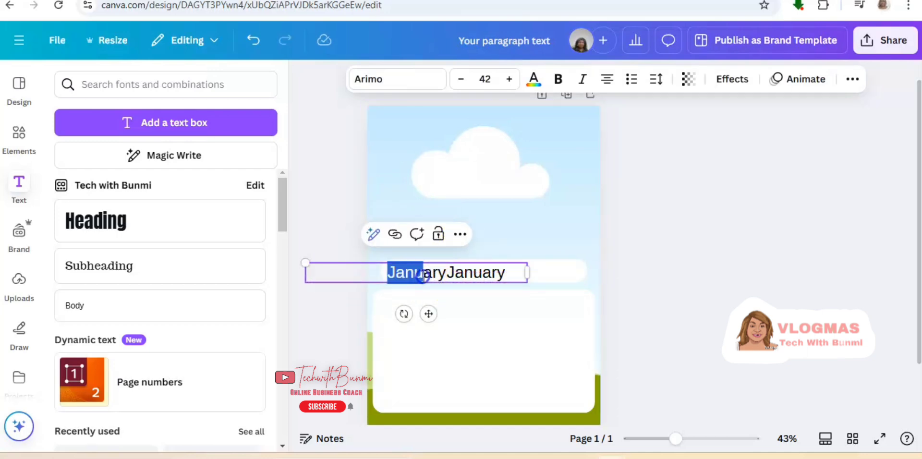
{"action": "type", "text": "20"}
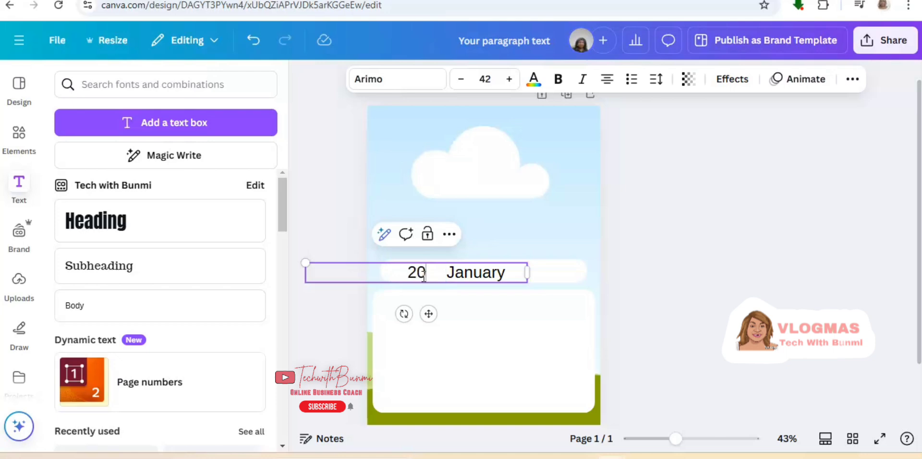
{"action": "left_click", "coordinate": [527, 228]}
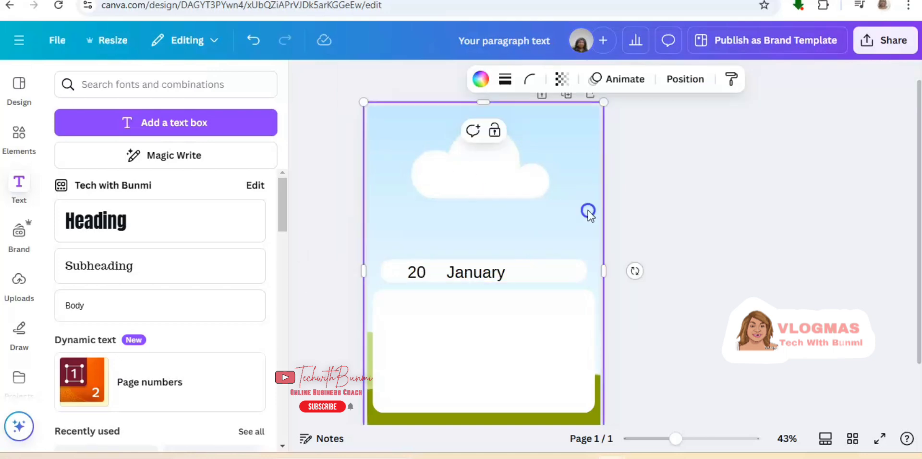
Duplicate the "20" text, place the copy to the right of "January" on the bar and change it to "25".
{"action": "left_click", "coordinate": [433, 273]}
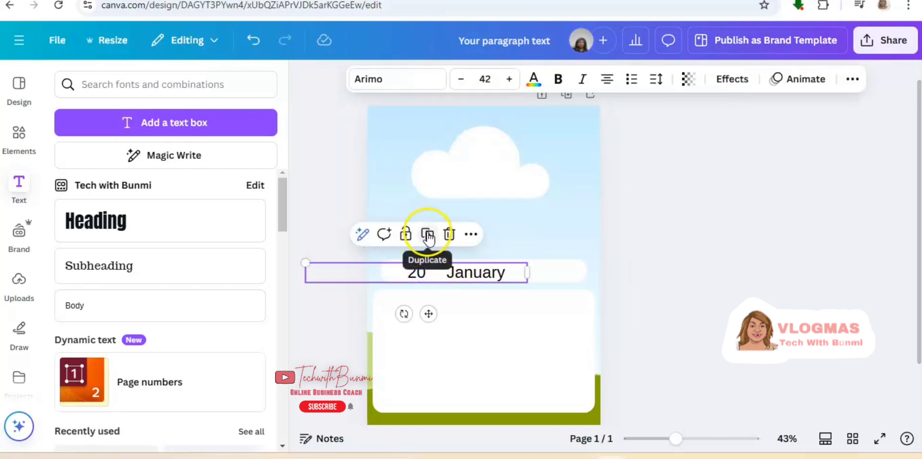
{"action": "left_click", "coordinate": [427, 234]}
{"action": "left_click_drag", "start_coordinate": [419, 280], "coordinate": [558, 275]}
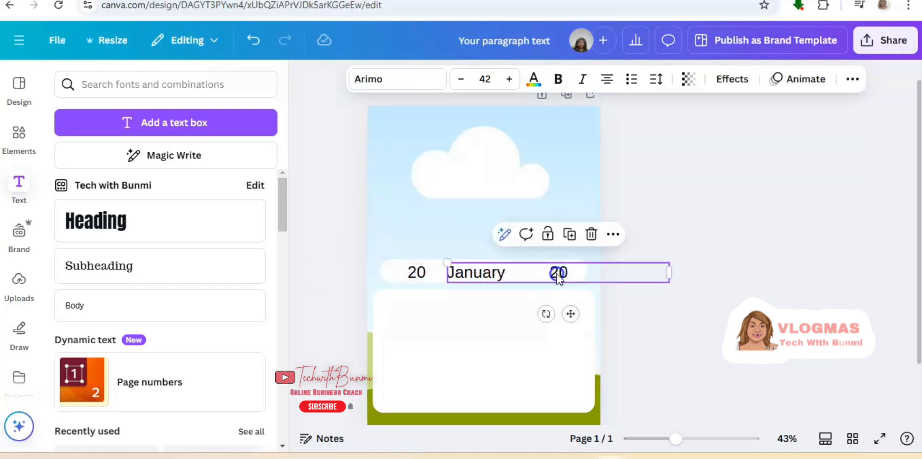
{"action": "double_click", "coordinate": [557, 274]}
{"action": "type", "text": "2"}
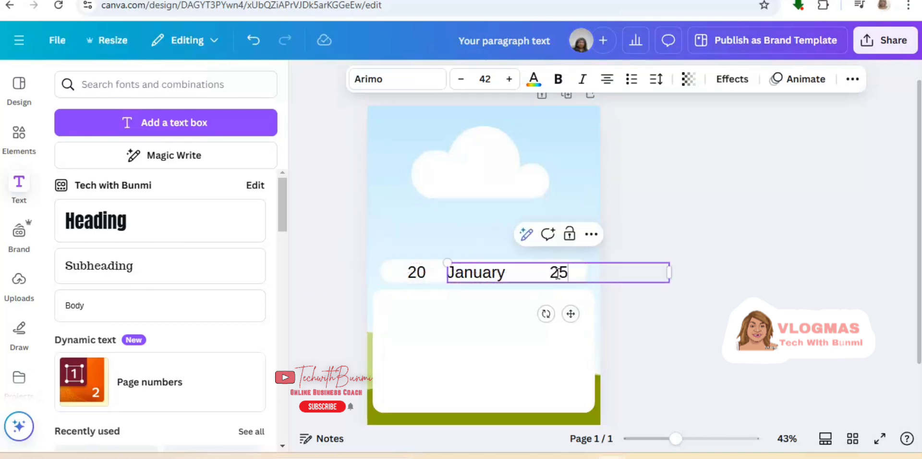
Move the "20" text further left, to the left end of the white bar.
{"action": "left_click", "coordinate": [418, 269]}
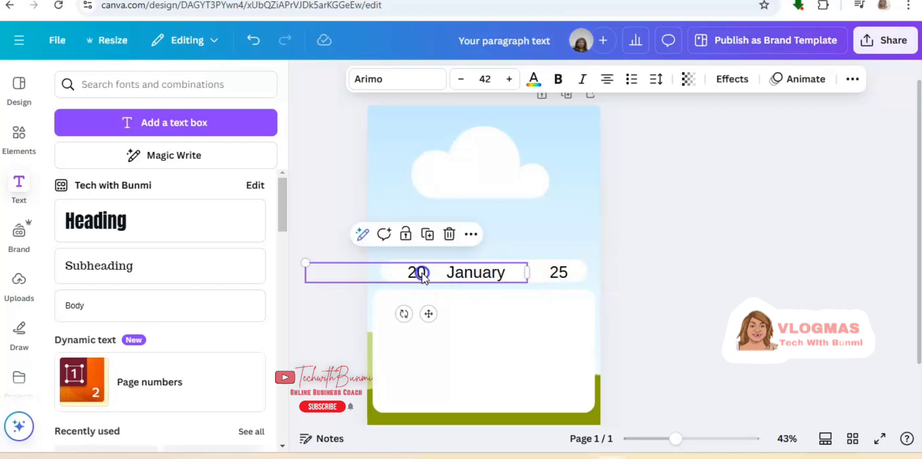
{"action": "left_click_drag", "start_coordinate": [418, 269], "coordinate": [400, 272]}
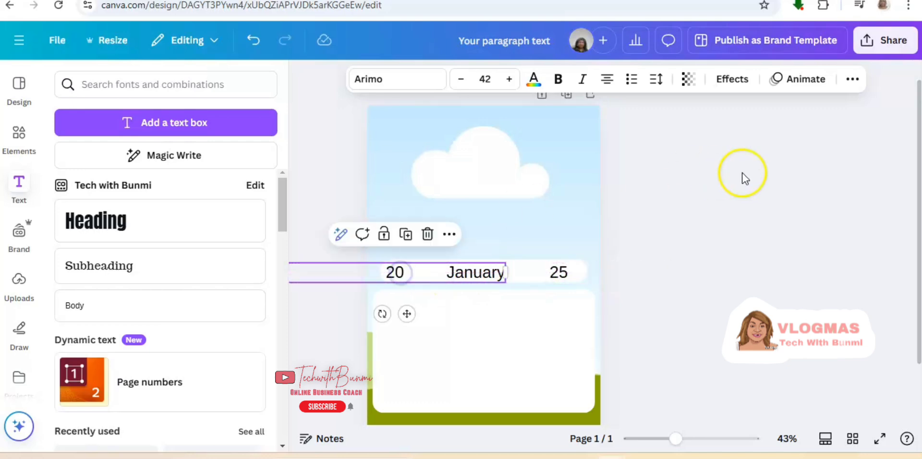
{"action": "left_click", "coordinate": [745, 183]}
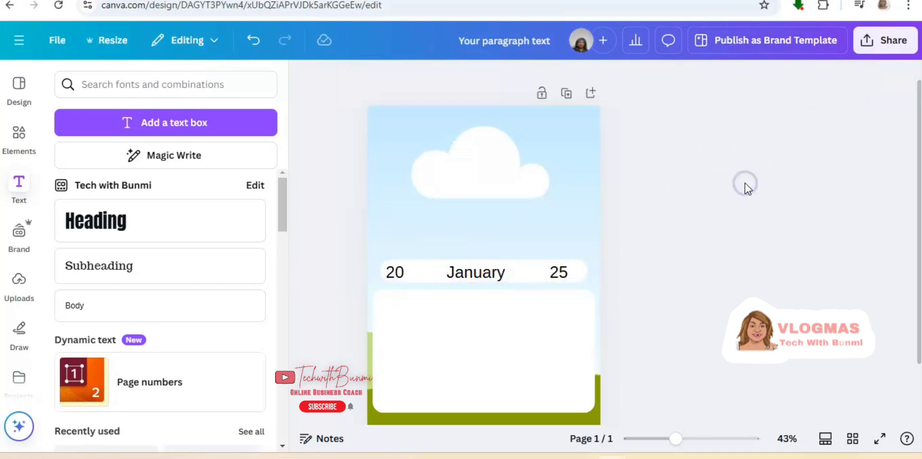
Try the Anantason font on the "25" text, then set it to Anantason ExtraExpanded.
{"action": "left_click", "coordinate": [477, 272]}
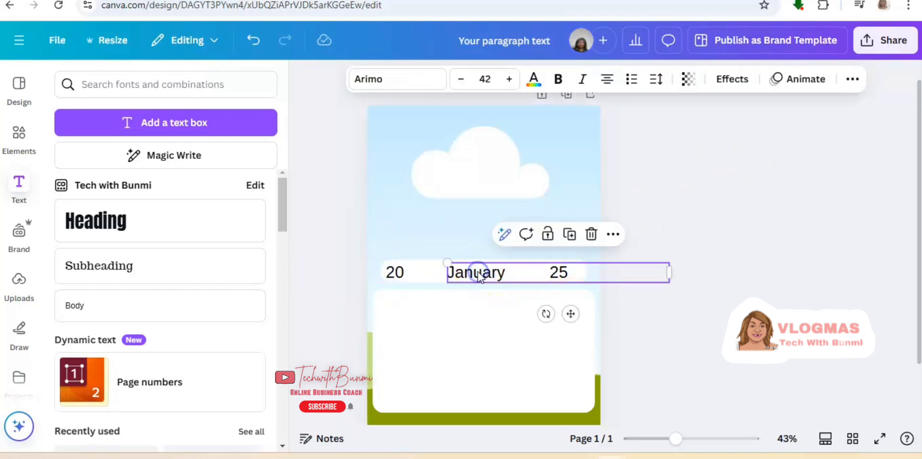
{"action": "left_click", "coordinate": [435, 84]}
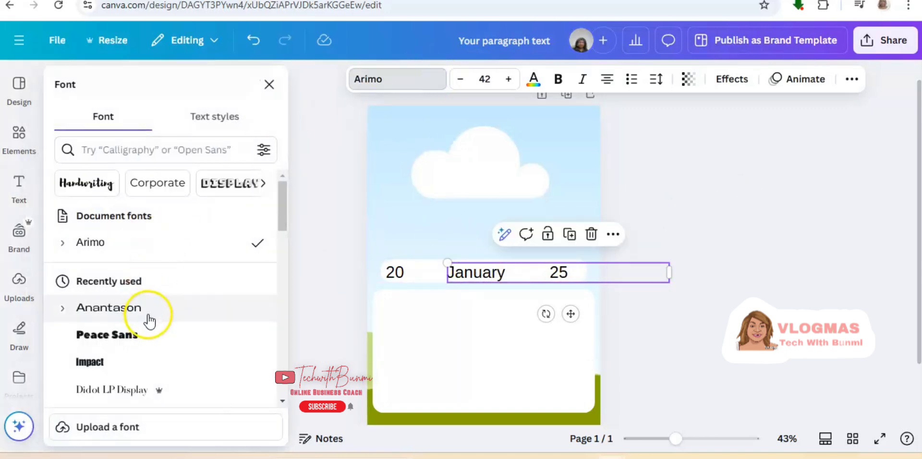
{"action": "left_click", "coordinate": [149, 320]}
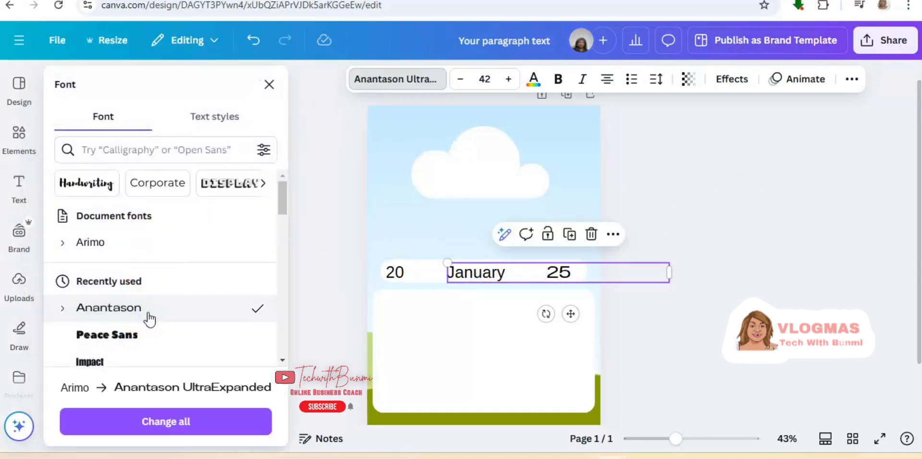
{"action": "left_click", "coordinate": [388, 276]}
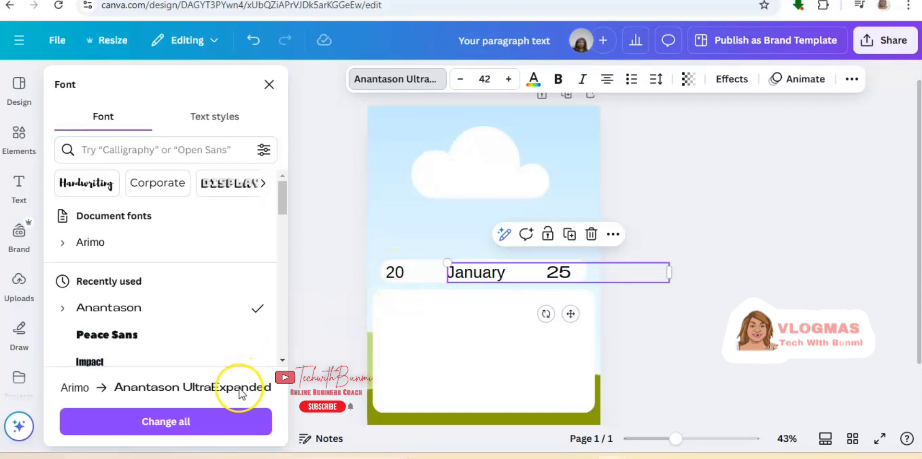
{"action": "left_click", "coordinate": [284, 358]}
{"action": "scroll", "coordinate": [286, 357], "scroll_direction": "down", "scroll_amount": 3}
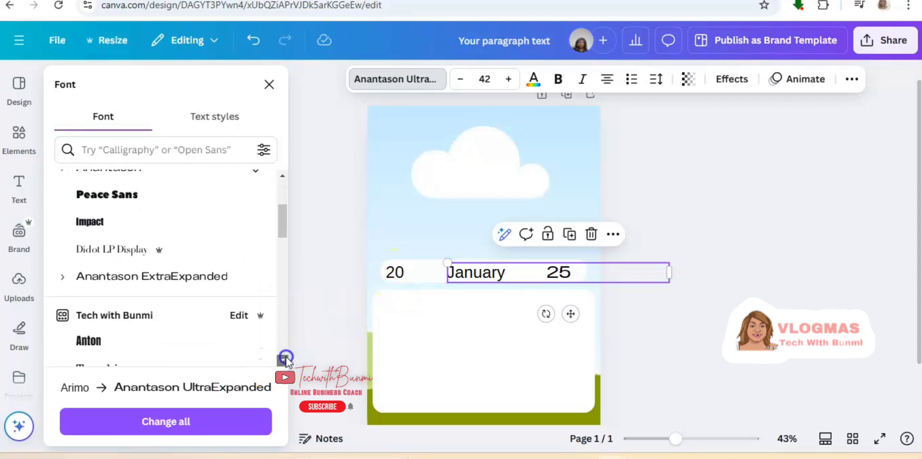
{"action": "left_click", "coordinate": [212, 230]}
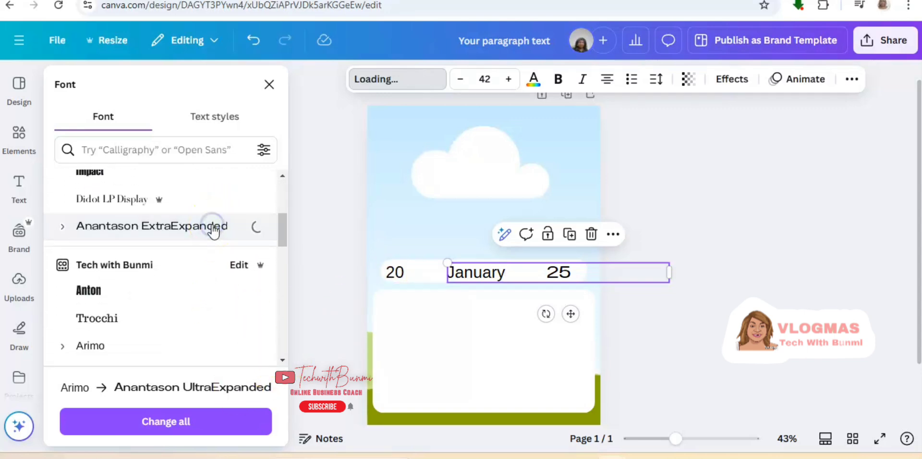
Set the font of the "20" text to Anantason ExtraExpanded, matching the "25".
{"action": "left_click", "coordinate": [395, 280]}
{"action": "left_click", "coordinate": [201, 230]}
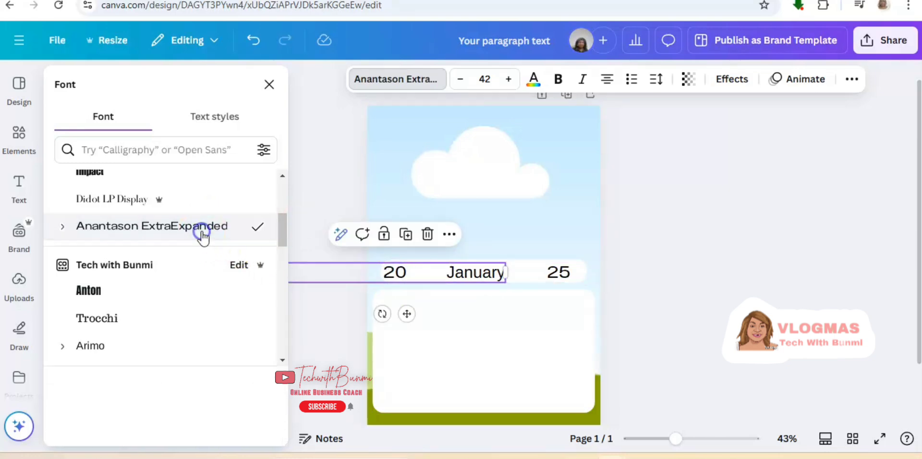
{"action": "left_click", "coordinate": [551, 271]}
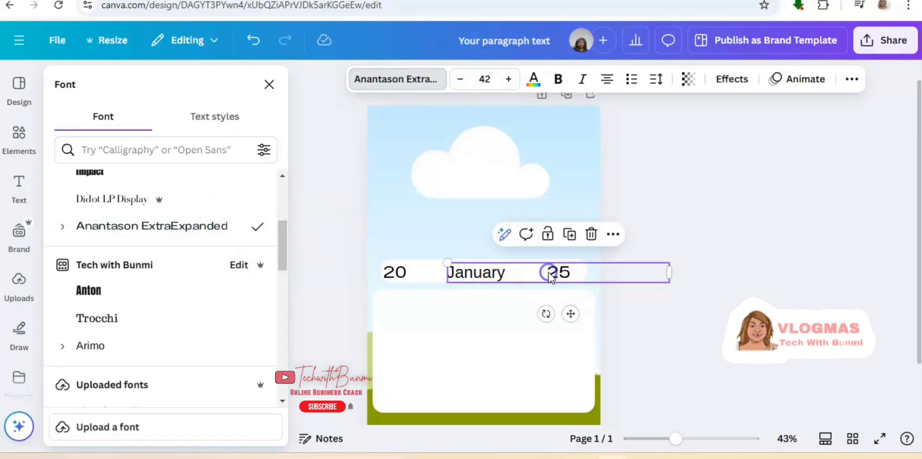
{"action": "left_click", "coordinate": [223, 232]}
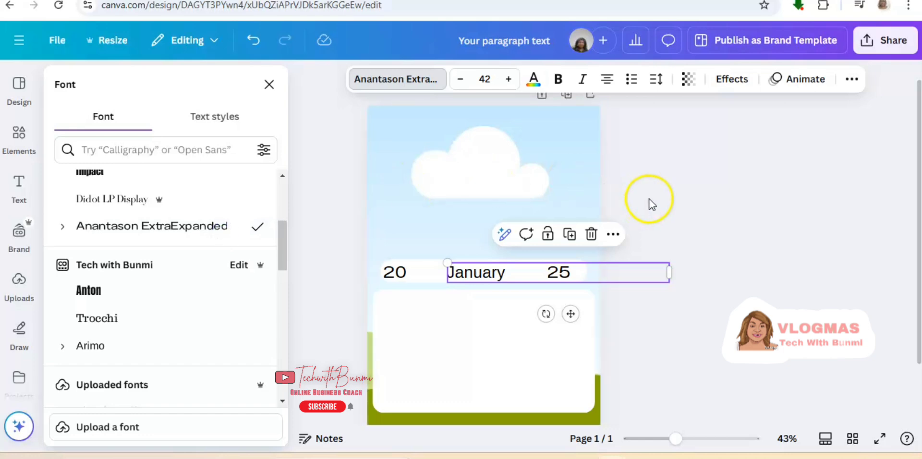
{"action": "left_click", "coordinate": [674, 207]}
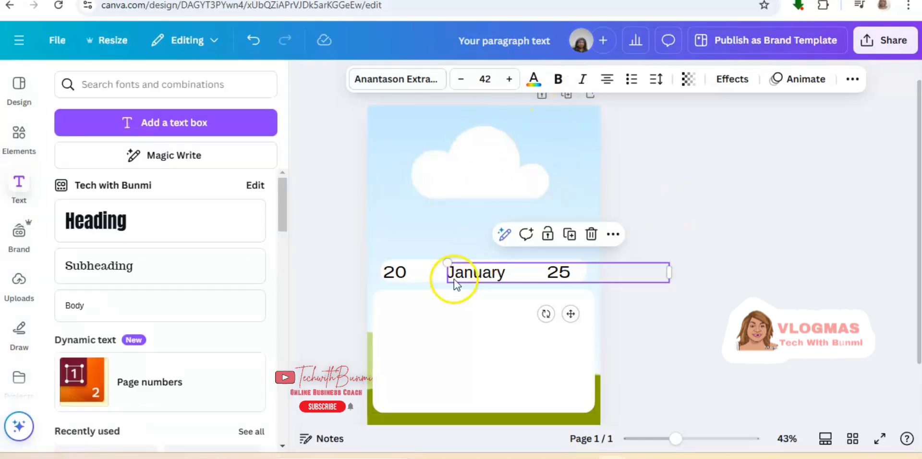
Apply the Splice text effect to the "25" on the white bar.
{"action": "left_click", "coordinate": [732, 79]}
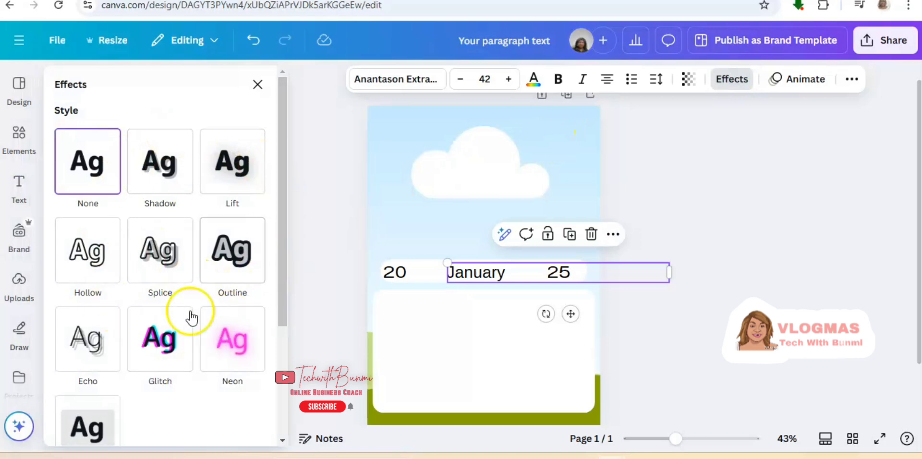
{"action": "left_click", "coordinate": [166, 264]}
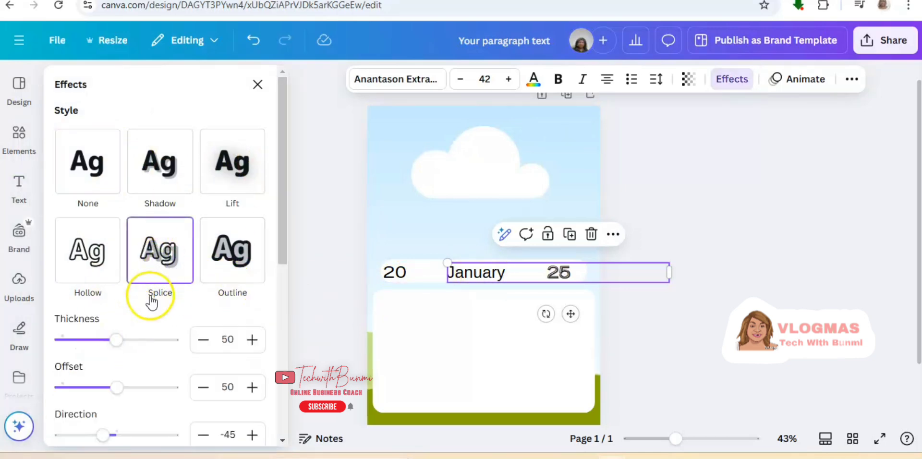
Undo the Splice effect on the "25" and deselect the text.
{"action": "left_click", "coordinate": [168, 272]}
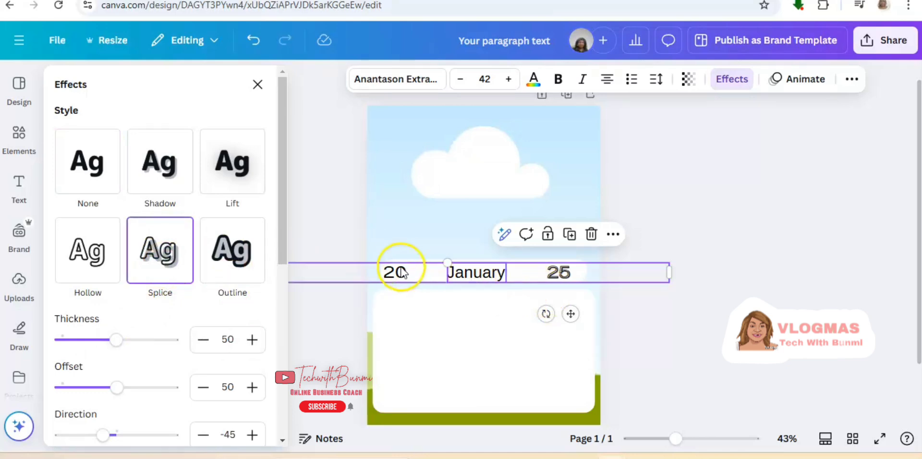
{"action": "left_click", "coordinate": [250, 52]}
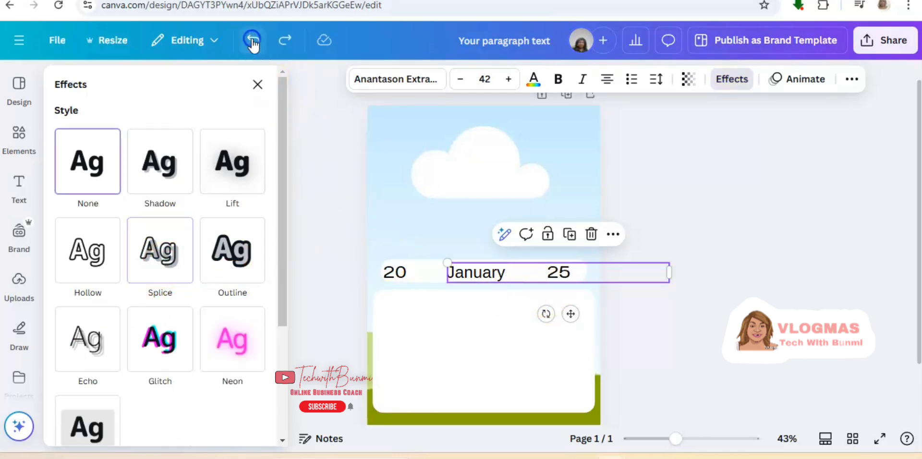
{"action": "left_click", "coordinate": [806, 303]}
{"action": "left_click", "coordinate": [724, 290]}
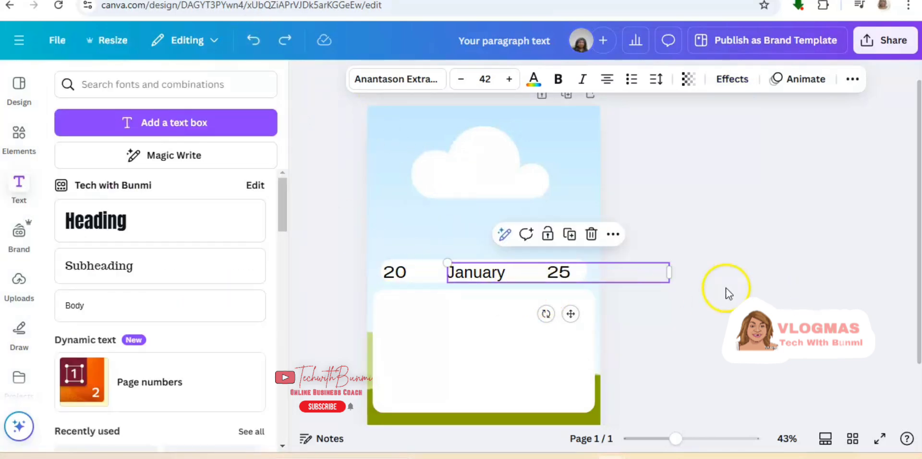
Spread the "20" and "25" texts slightly toward the outer ends of the white bar, clear of "January".
{"action": "mouse_move", "coordinate": [463, 284]}
{"action": "left_mouse_down"}
{"action": "mouse_move", "coordinate": [457, 274]}
{"action": "mouse_move", "coordinate": [439, 275]}
{"action": "mouse_move", "coordinate": [465, 269]}
{"action": "mouse_move", "coordinate": [495, 283]}
{"action": "mouse_move", "coordinate": [452, 272]}
{"action": "left_mouse_up"}
{"action": "left_click", "coordinate": [458, 276]}
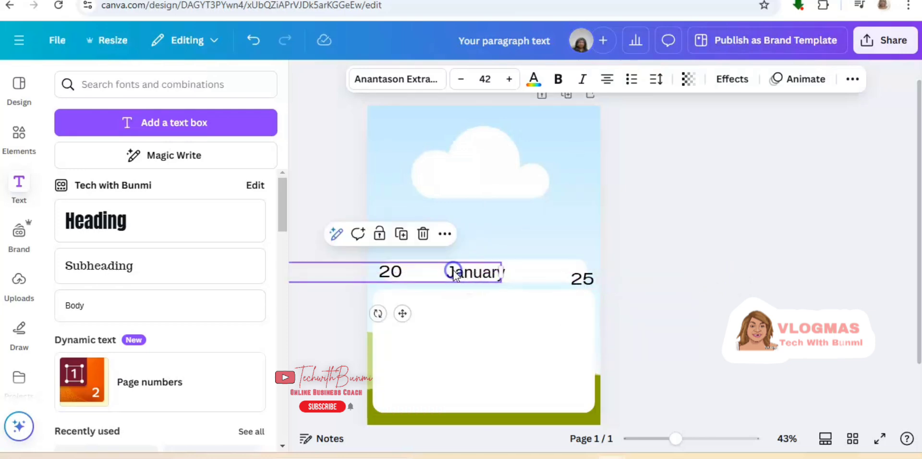
{"action": "left_click", "coordinate": [684, 185]}
{"action": "left_click", "coordinate": [489, 273]}
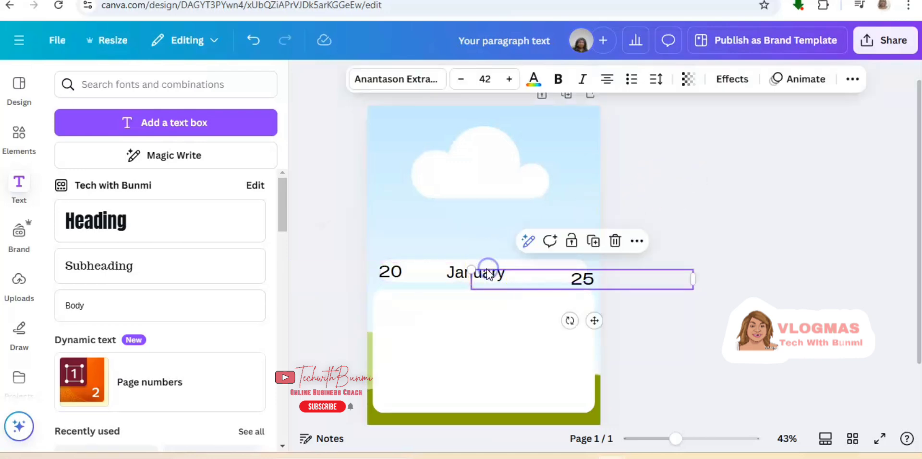
{"action": "left_click", "coordinate": [452, 276]}
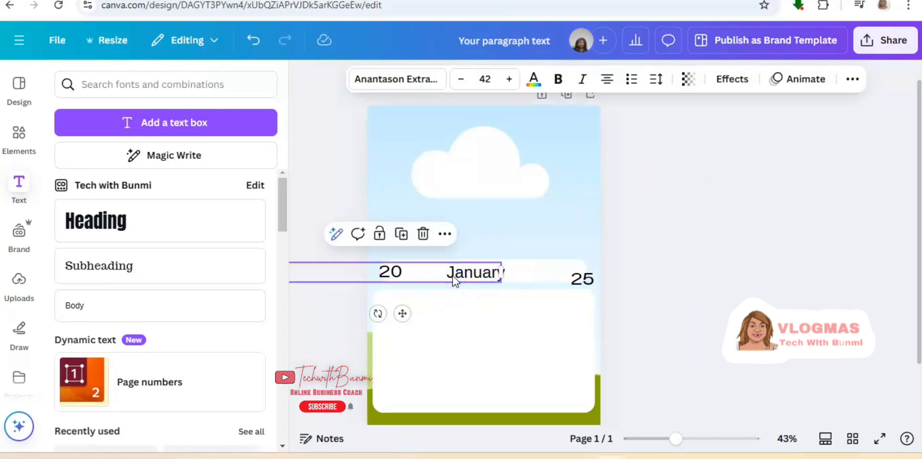
Try the Outline text effect on the "20" with a thickness of 99 and a golden-brown colour.
{"action": "left_click", "coordinate": [731, 79]}
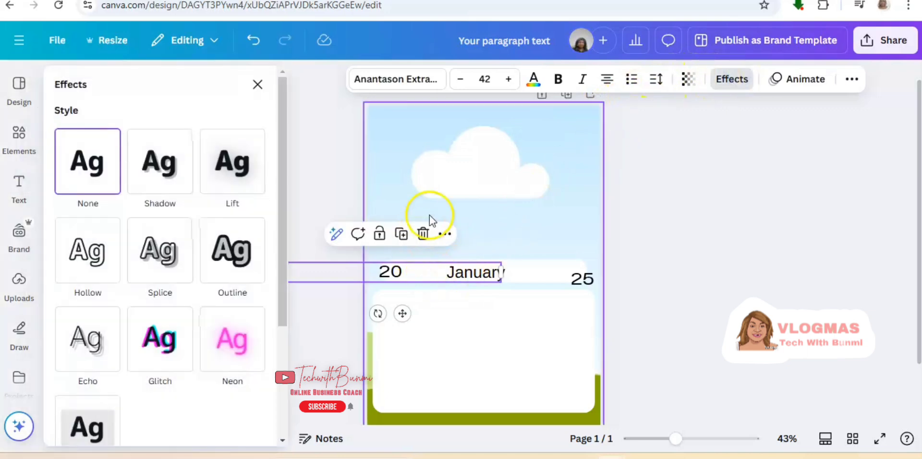
{"action": "left_click", "coordinate": [244, 262]}
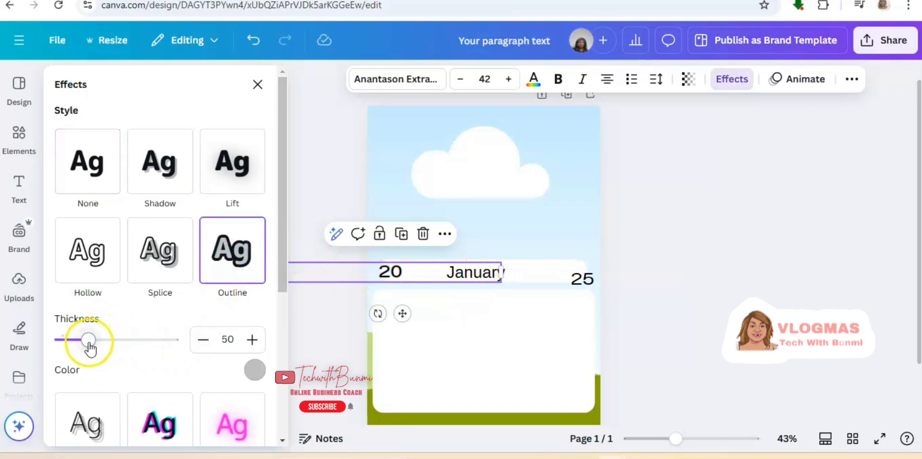
{"action": "left_click_drag", "start_coordinate": [92, 346], "coordinate": [116, 347]}
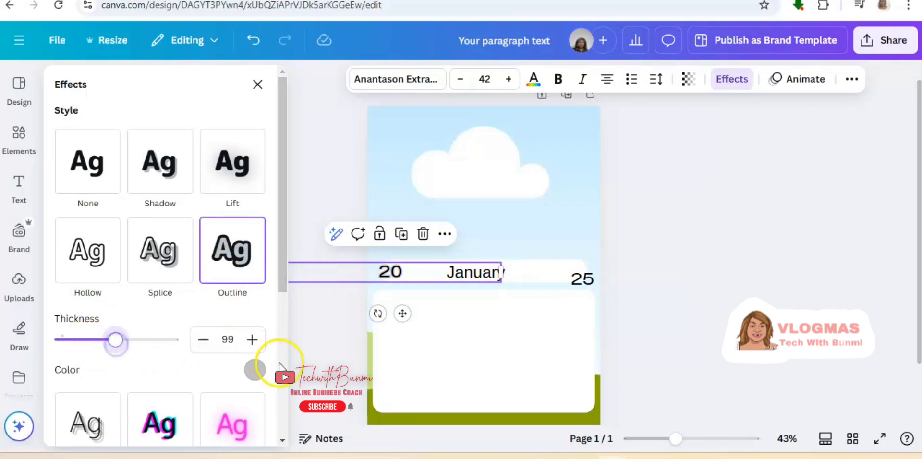
{"action": "left_click", "coordinate": [254, 370]}
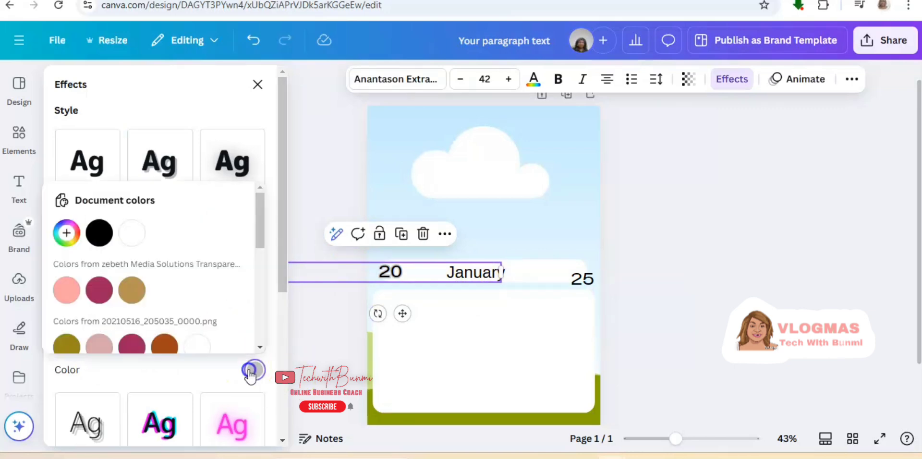
{"action": "left_click", "coordinate": [132, 291]}
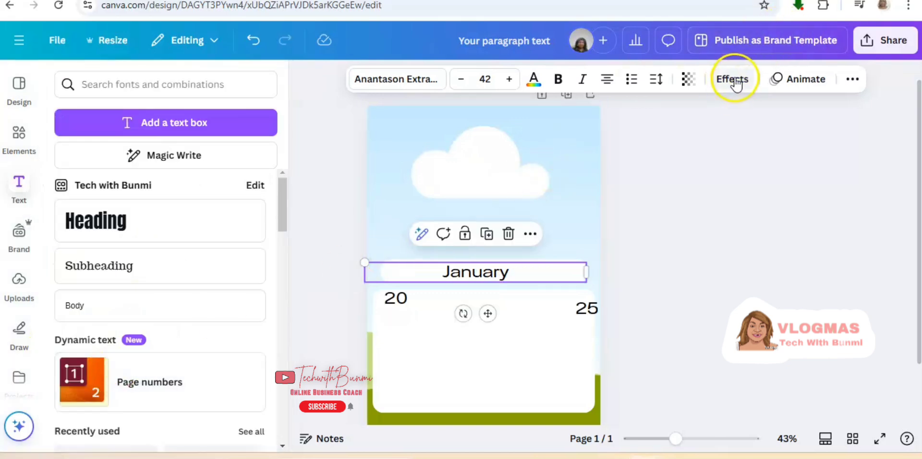
Apply the Outline text effect to "January" and set the outline colour to white.
{"action": "left_click", "coordinate": [735, 79]}
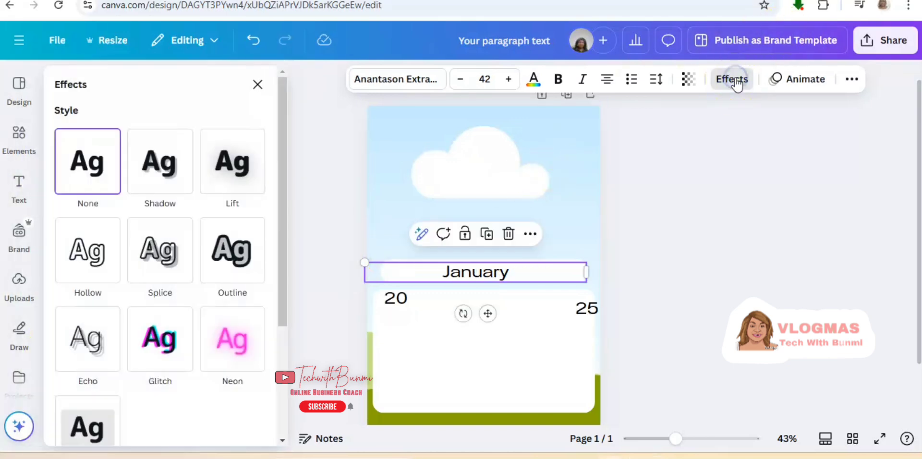
{"action": "left_click", "coordinate": [244, 263]}
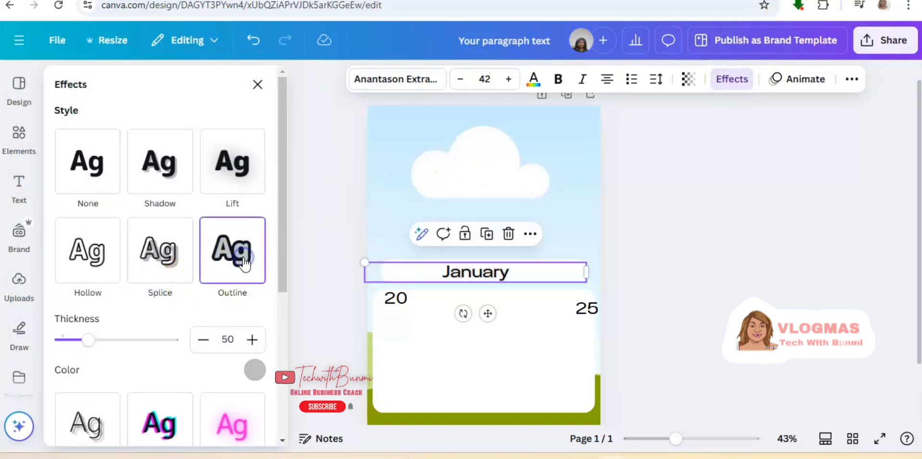
{"action": "left_click", "coordinate": [255, 369]}
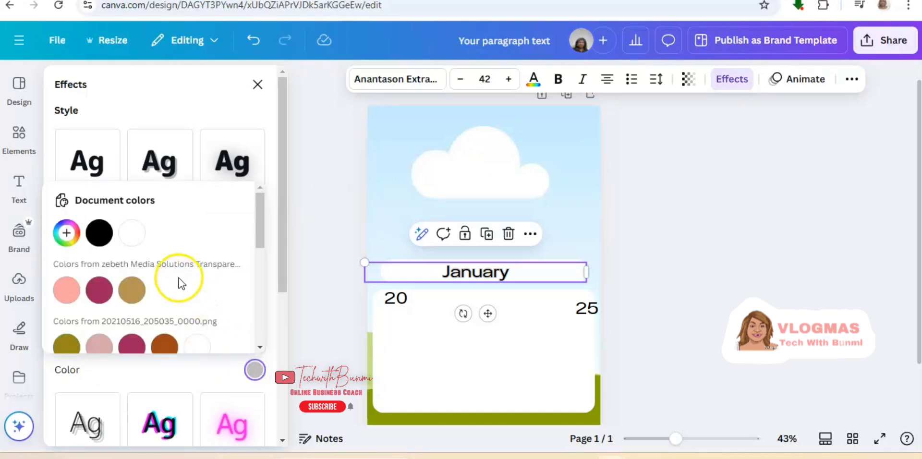
{"action": "left_click", "coordinate": [133, 240]}
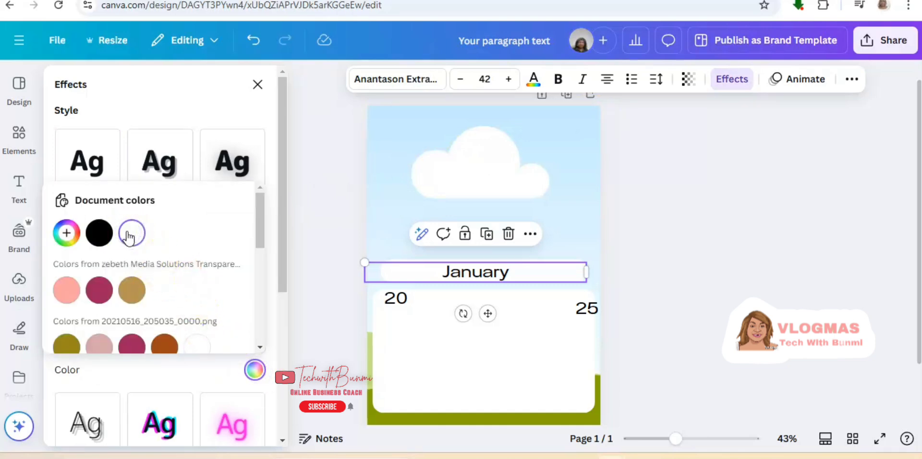
Try maroon, pink and black outlines on "January", then choose white from the 20210516_205035_0000.png colours.
{"action": "left_click", "coordinate": [100, 290]}
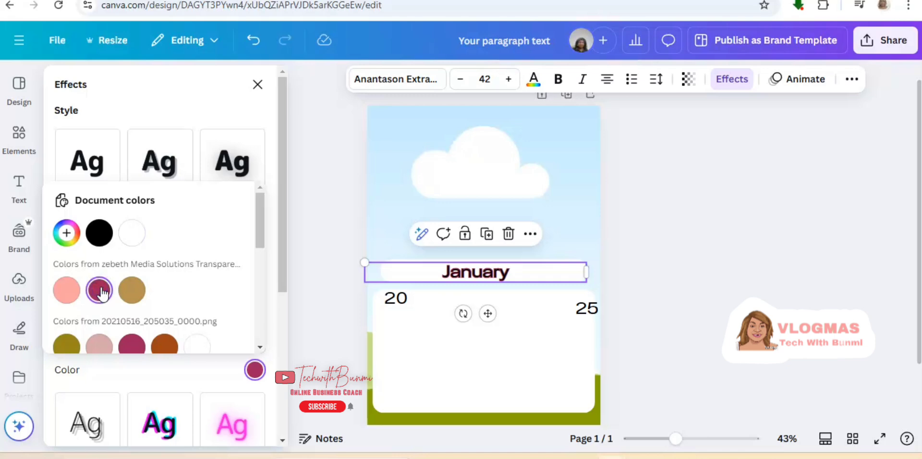
{"action": "left_click", "coordinate": [66, 298]}
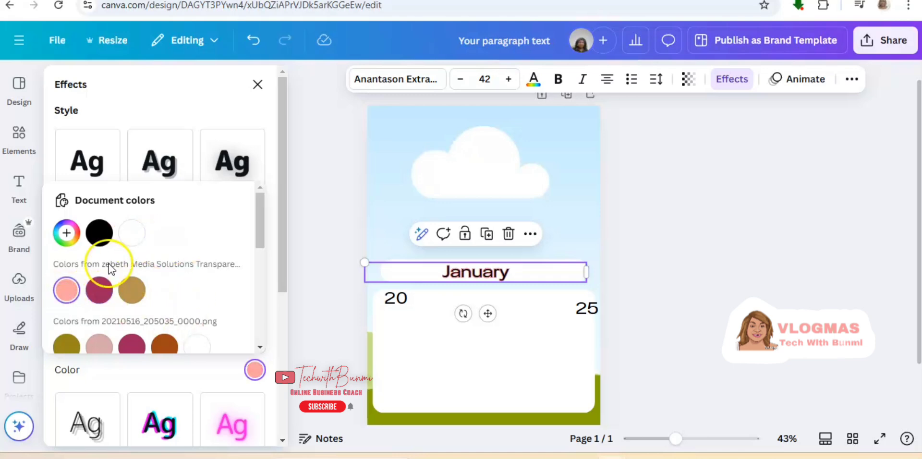
{"action": "left_click", "coordinate": [100, 233]}
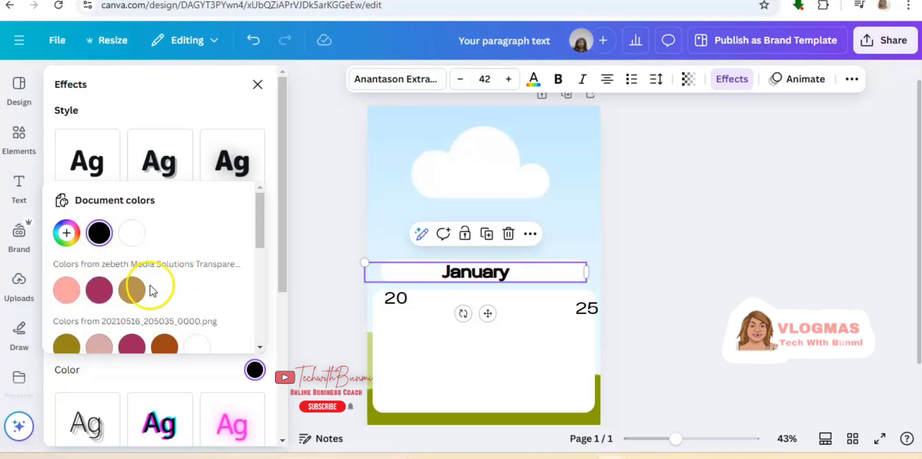
{"action": "left_click", "coordinate": [261, 347]}
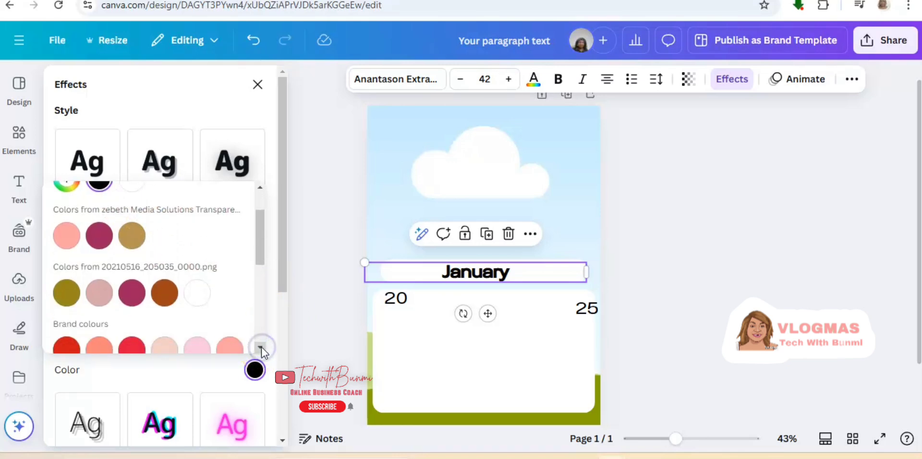
{"action": "left_click", "coordinate": [198, 297]}
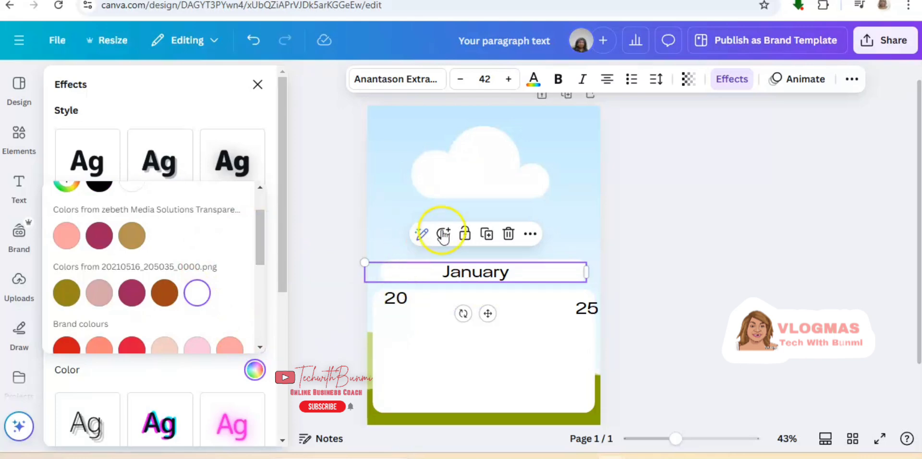
Move the "20" and "25" texts onto the white bar, on either side of "January" and level with it.
{"action": "left_click", "coordinate": [397, 301]}
{"action": "left_click_drag", "start_coordinate": [396, 301], "coordinate": [399, 272]}
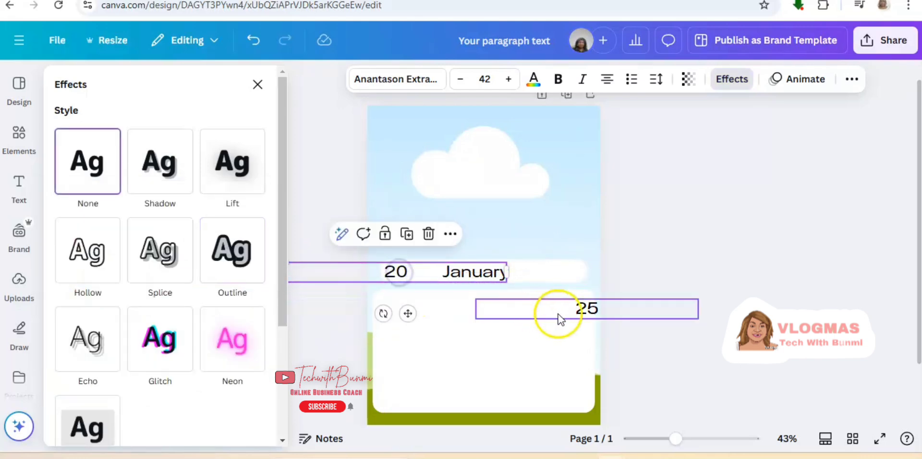
{"action": "left_click_drag", "start_coordinate": [589, 312], "coordinate": [568, 281]}
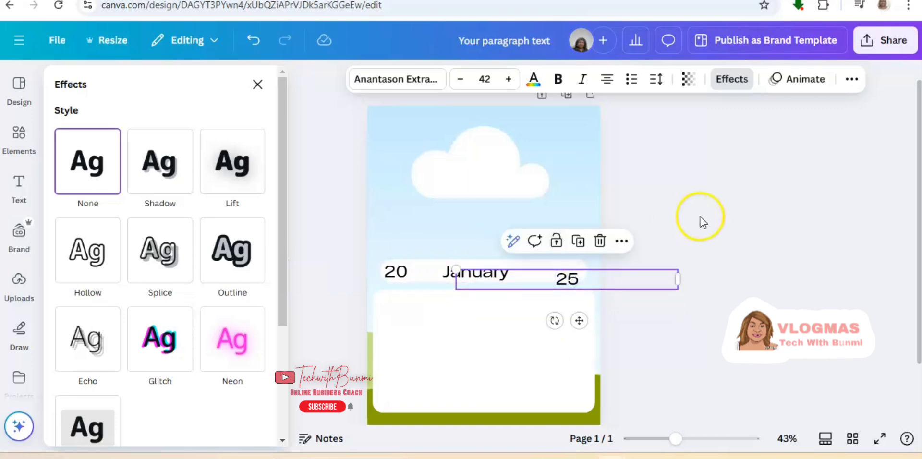
{"action": "left_click_drag", "start_coordinate": [699, 216], "coordinate": [572, 273]}
{"action": "left_click", "coordinate": [777, 119]}
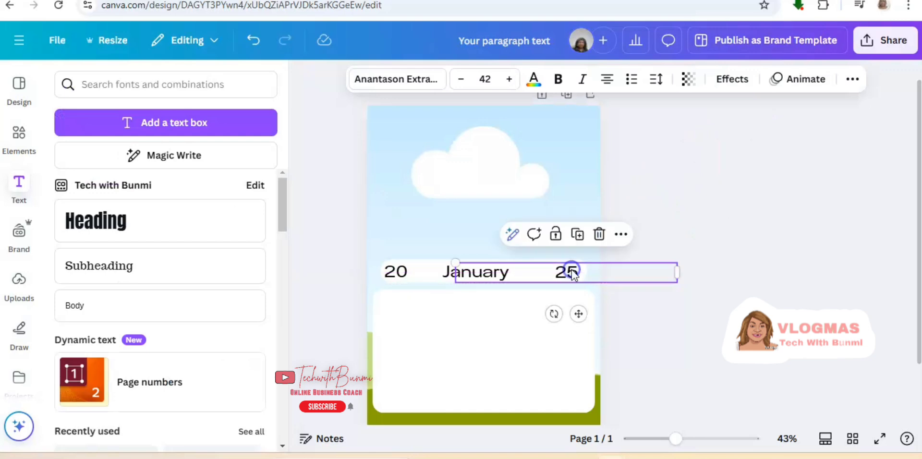
{"action": "left_click", "coordinate": [713, 193]}
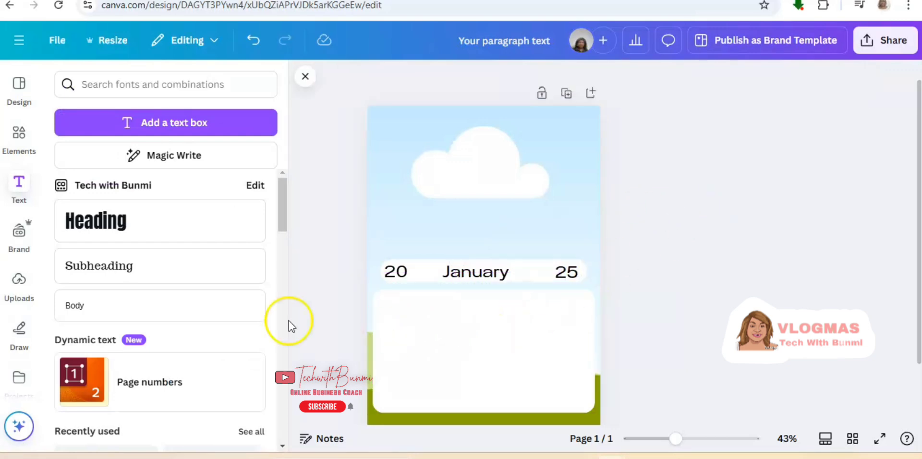
Insert the plain grey-outlined table with three columns and four rows from the Tables elements.
{"action": "left_click", "coordinate": [305, 76]}
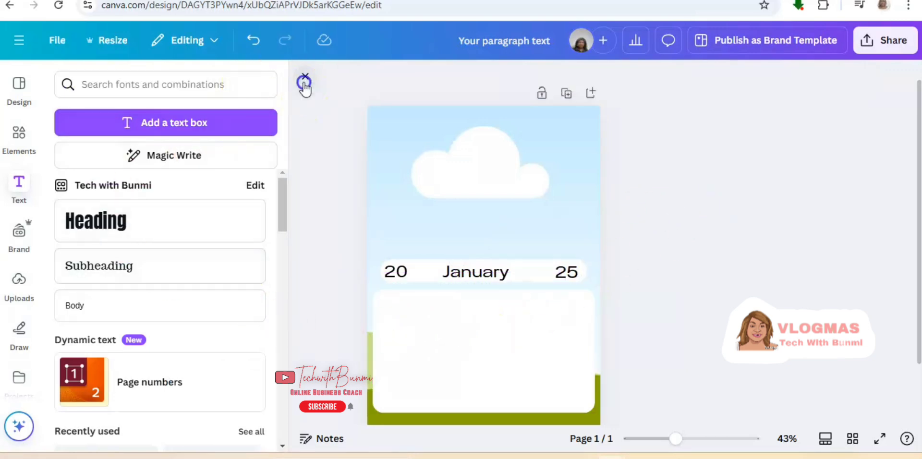
{"action": "left_click", "coordinate": [19, 137]}
{"action": "left_click", "coordinate": [22, 91]}
{"action": "left_click", "coordinate": [19, 137]}
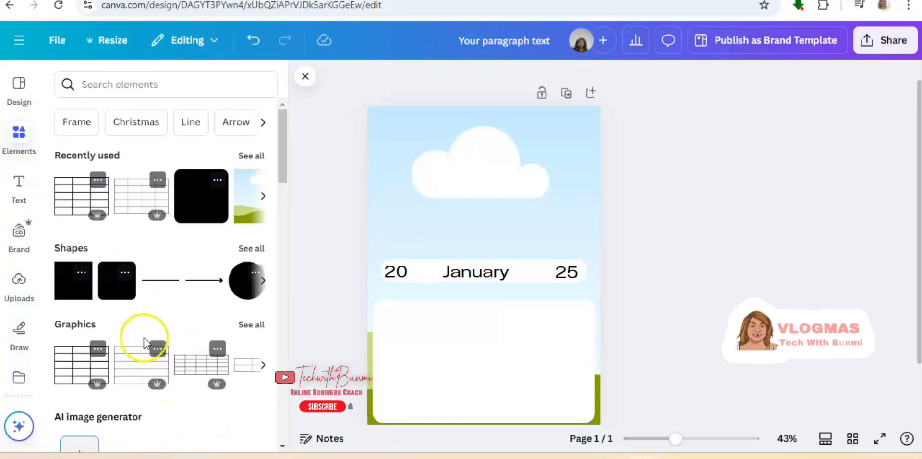
{"action": "scroll", "coordinate": [163, 274], "scroll_direction": "down", "scroll_amount": 10}
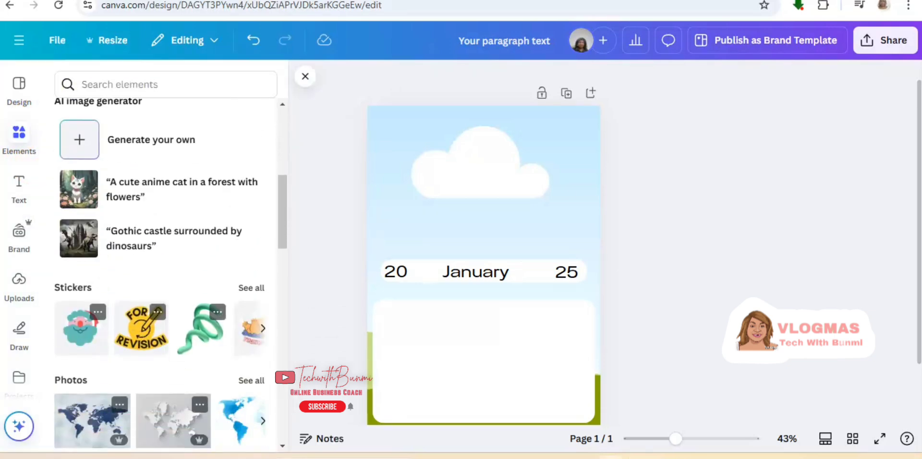
{"action": "scroll", "coordinate": [164, 274], "scroll_direction": "down", "scroll_amount": 10}
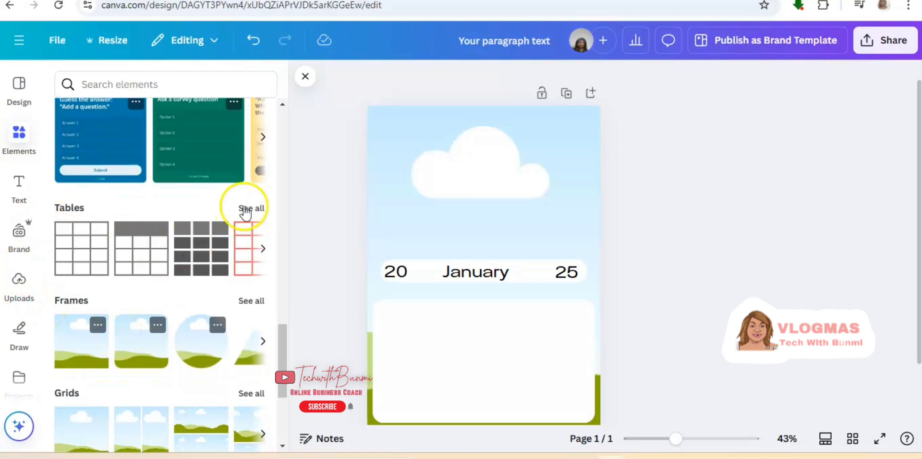
{"action": "left_click", "coordinate": [260, 208]}
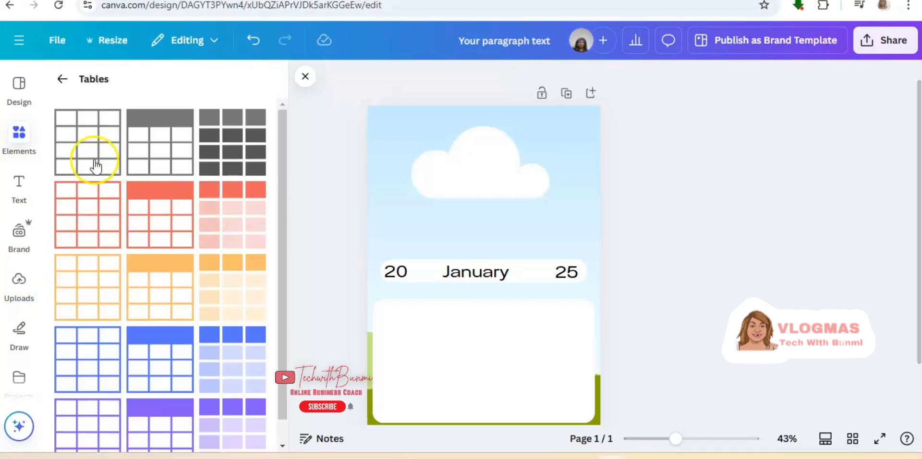
{"action": "left_click", "coordinate": [98, 154]}
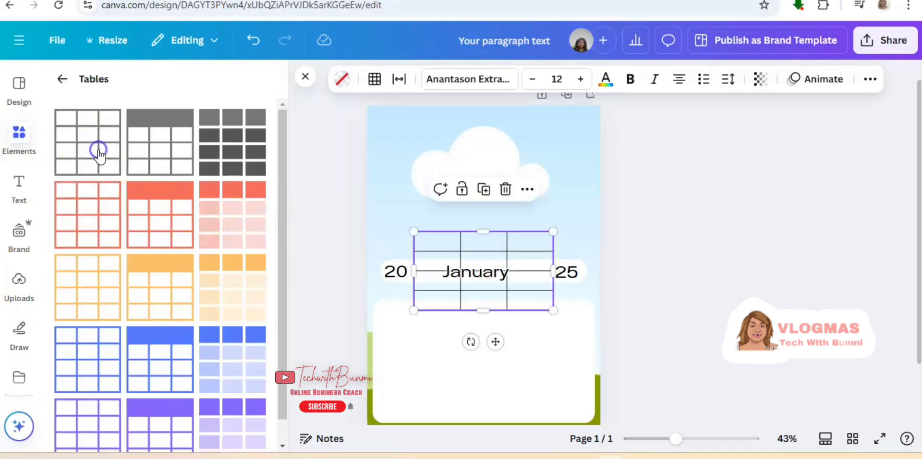
Move the new table down into the upper-left part of the large white rounded panel, then deselect it.
{"action": "left_click", "coordinate": [479, 243]}
{"action": "left_click", "coordinate": [485, 249]}
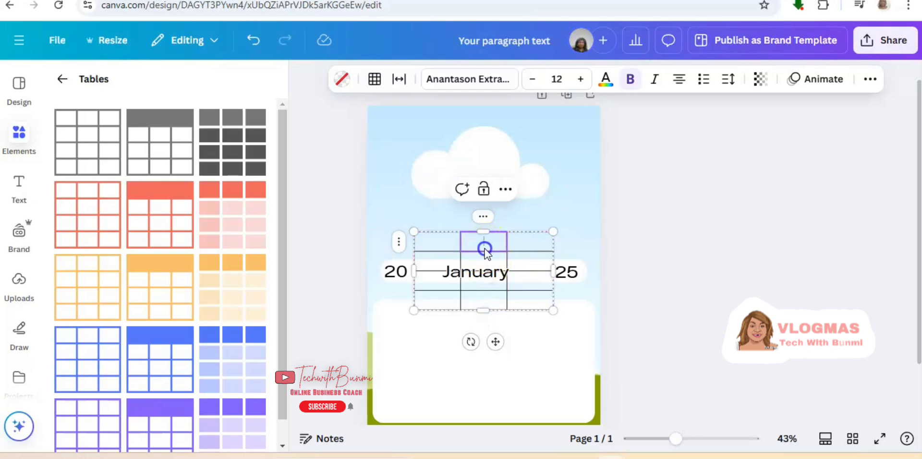
{"action": "left_click", "coordinate": [558, 202]}
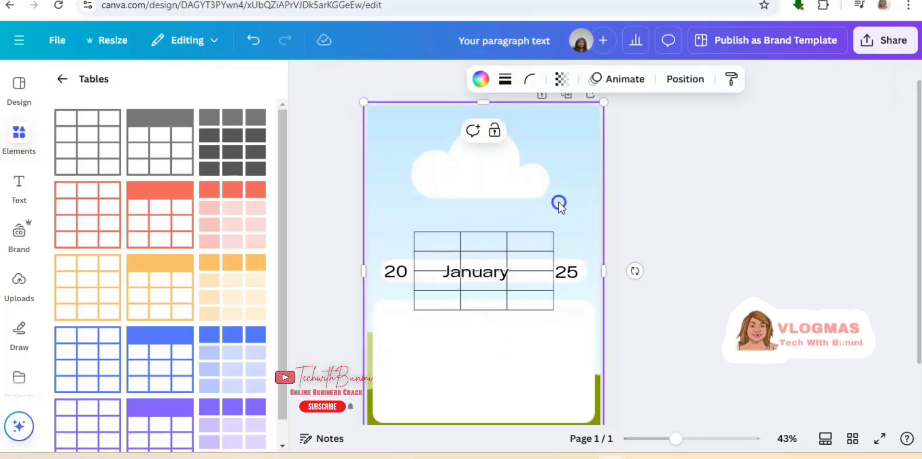
{"action": "left_click", "coordinate": [485, 246]}
{"action": "left_click_drag", "start_coordinate": [486, 244], "coordinate": [454, 322]}
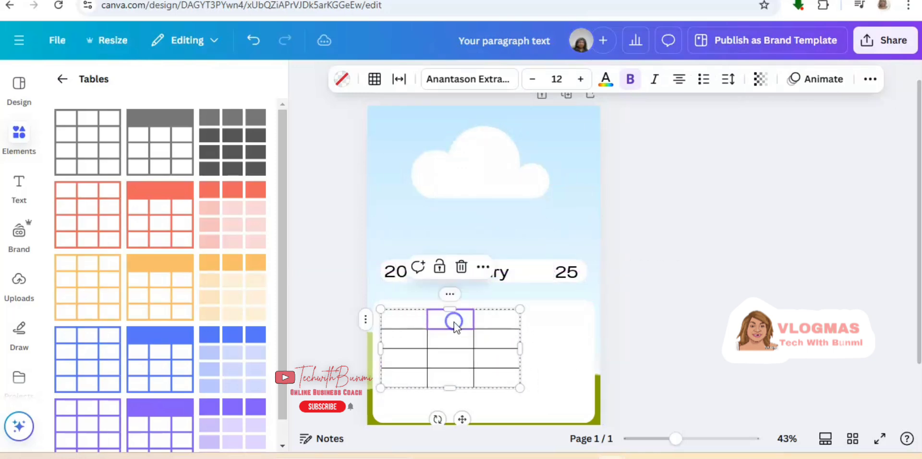
{"action": "left_click", "coordinate": [453, 346]}
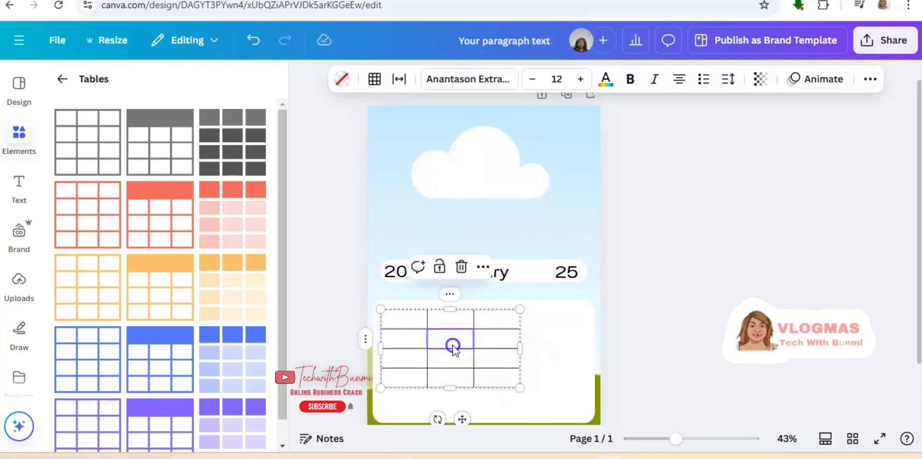
{"action": "left_click_drag", "start_coordinate": [688, 315], "coordinate": [668, 238]}
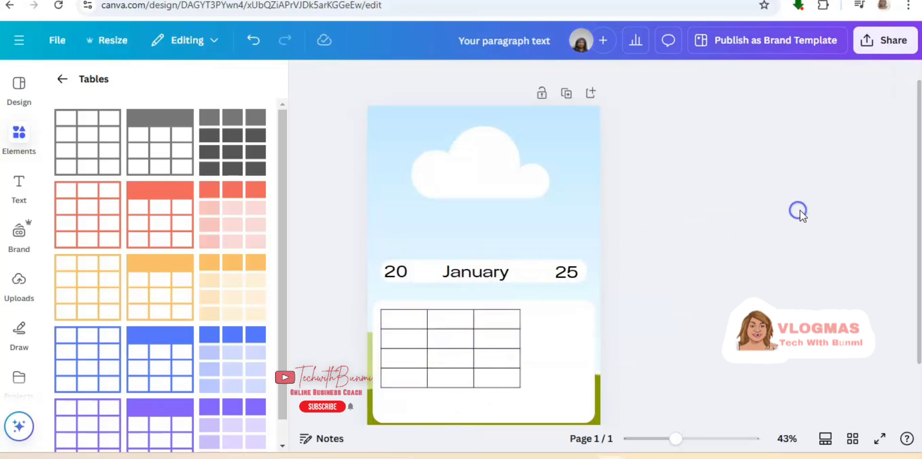
Shift the table slightly right inside the white rounded panel and add a row to give it five rows.
{"action": "left_click_drag", "start_coordinate": [474, 370], "coordinate": [489, 368]}
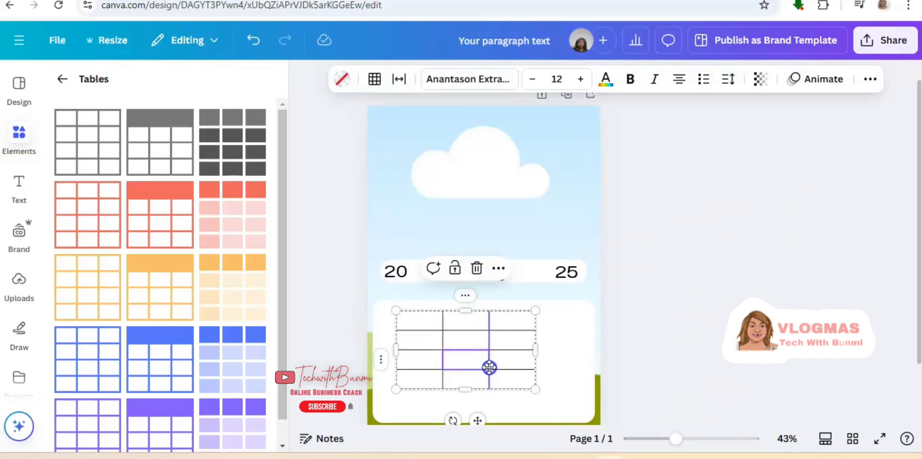
{"action": "left_click", "coordinate": [381, 364]}
{"action": "left_click", "coordinate": [419, 230]}
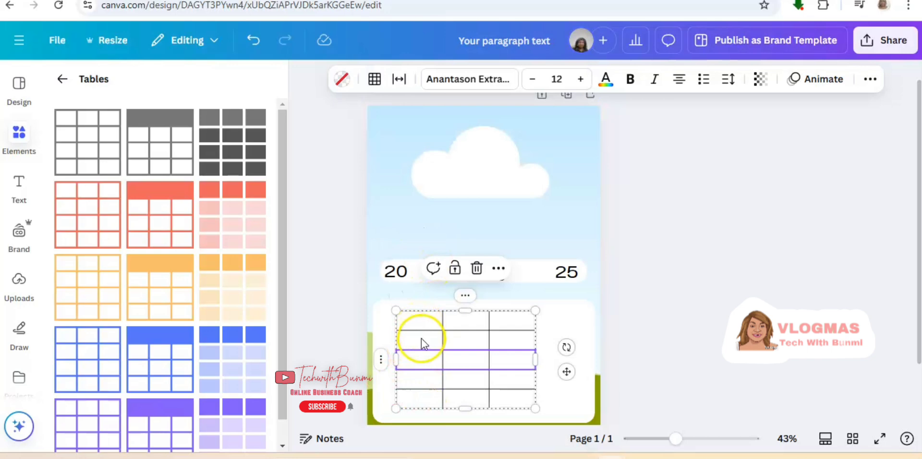
{"action": "left_click", "coordinate": [383, 368]}
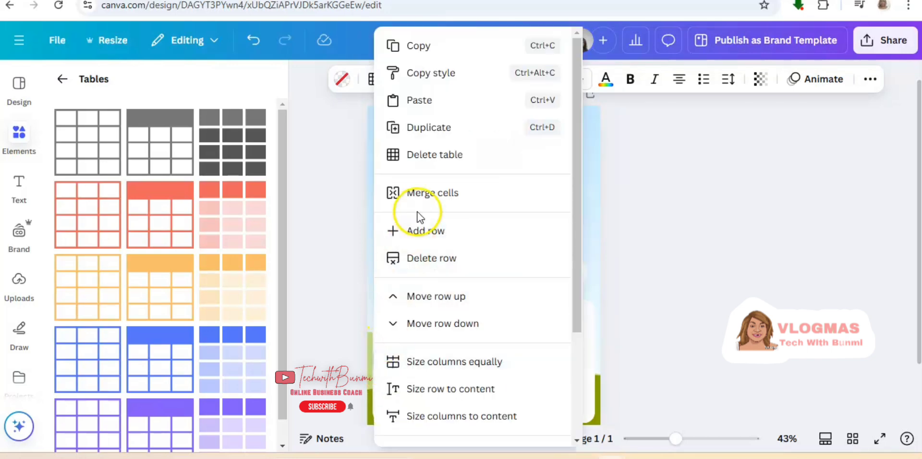
{"action": "left_click", "coordinate": [439, 236]}
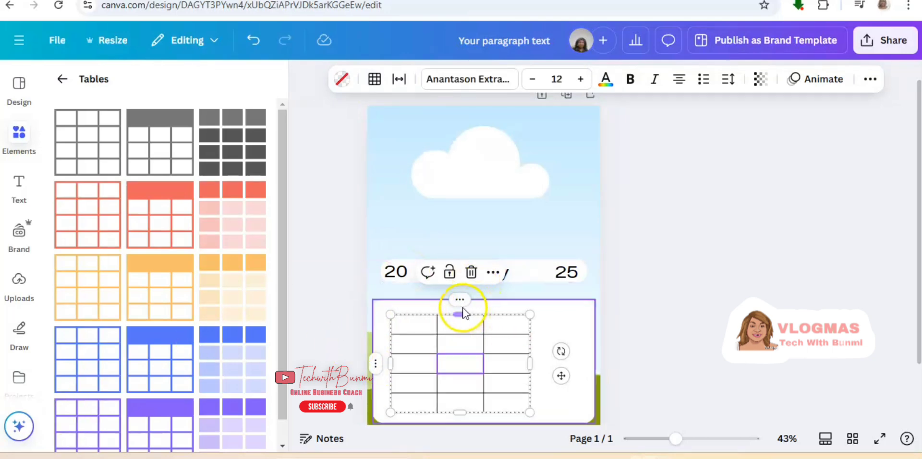
Add four columns to the table to give it seven, one for each weekday.
{"action": "left_click", "coordinate": [460, 301]}
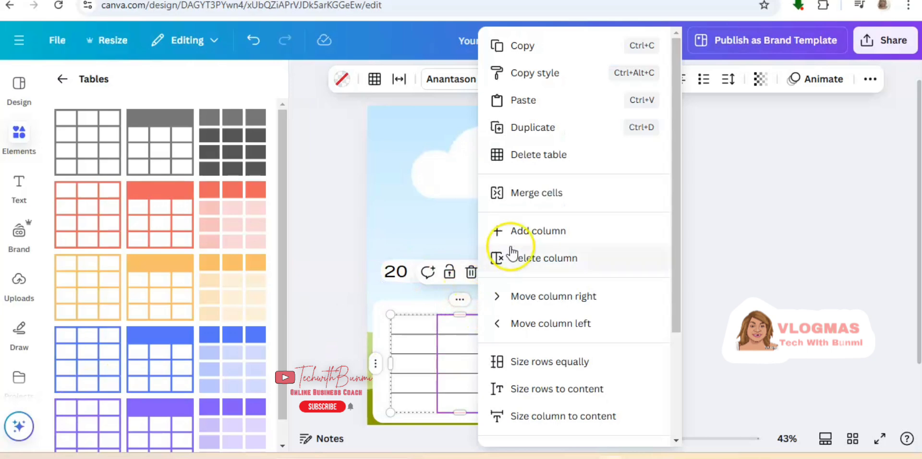
{"action": "left_click", "coordinate": [545, 233]}
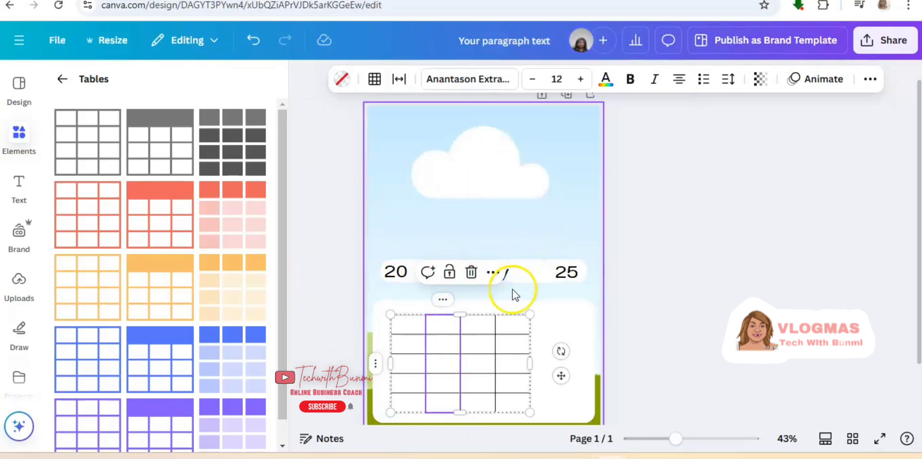
{"action": "left_click", "coordinate": [443, 301]}
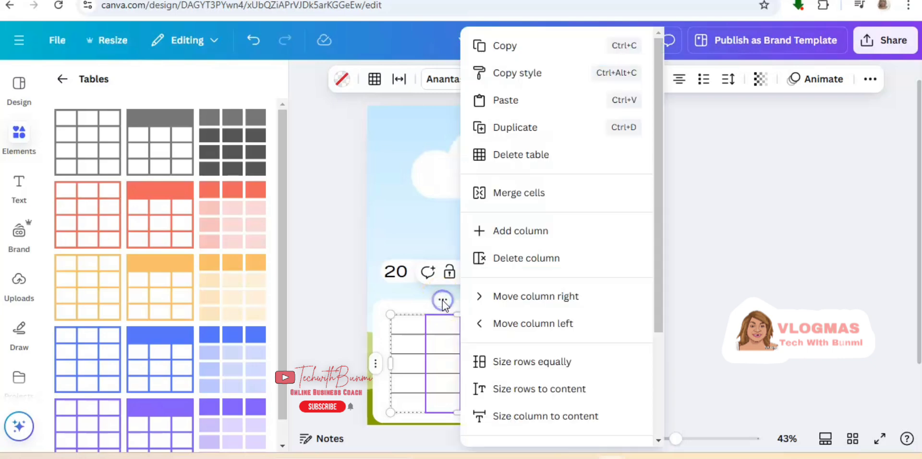
{"action": "left_click", "coordinate": [540, 233]}
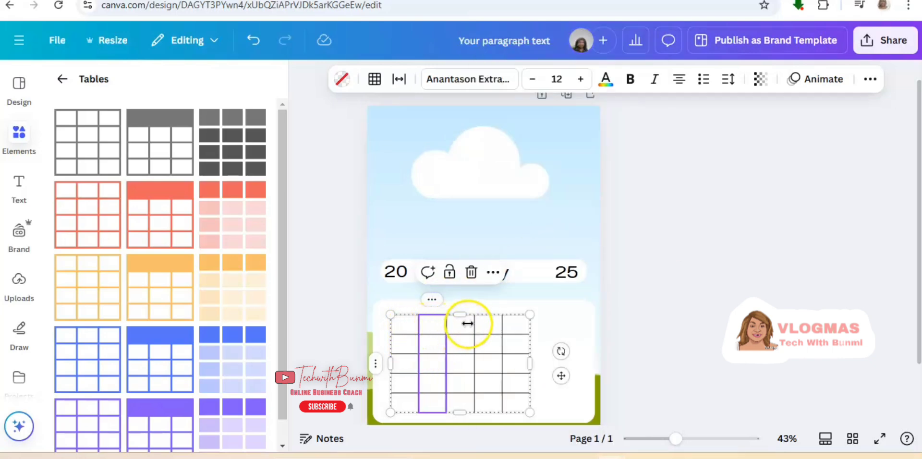
{"action": "left_click", "coordinate": [434, 300]}
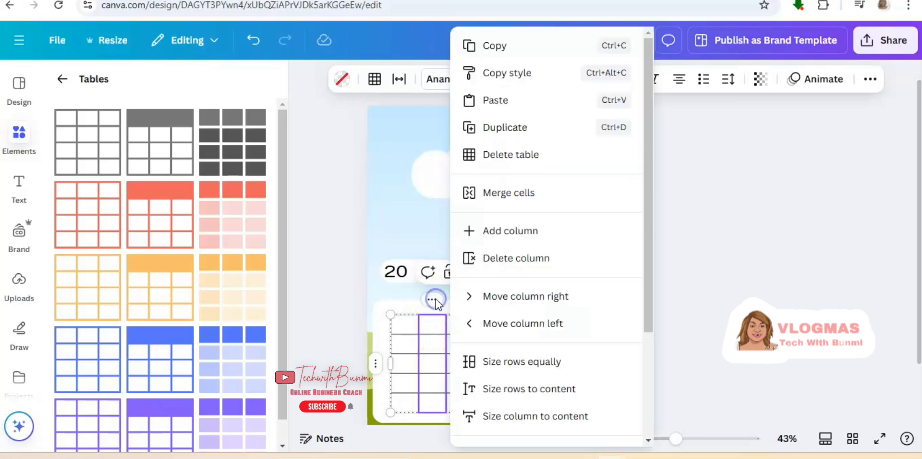
{"action": "left_click", "coordinate": [522, 230]}
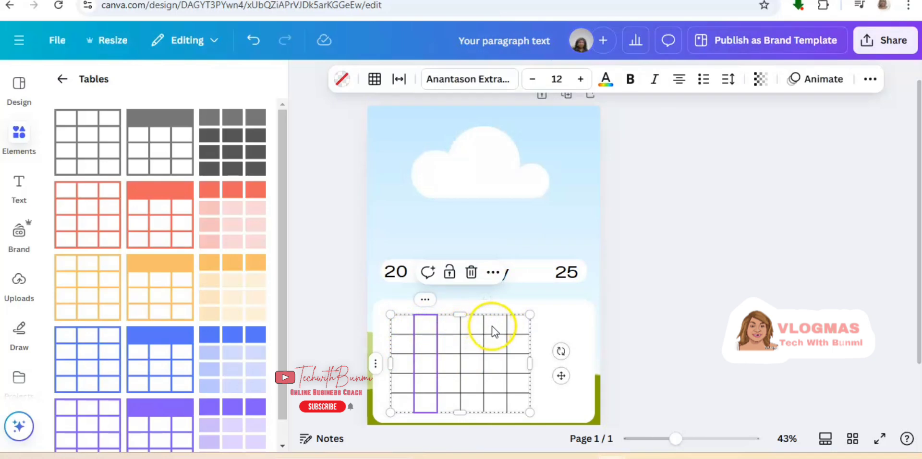
{"action": "left_click", "coordinate": [493, 272]}
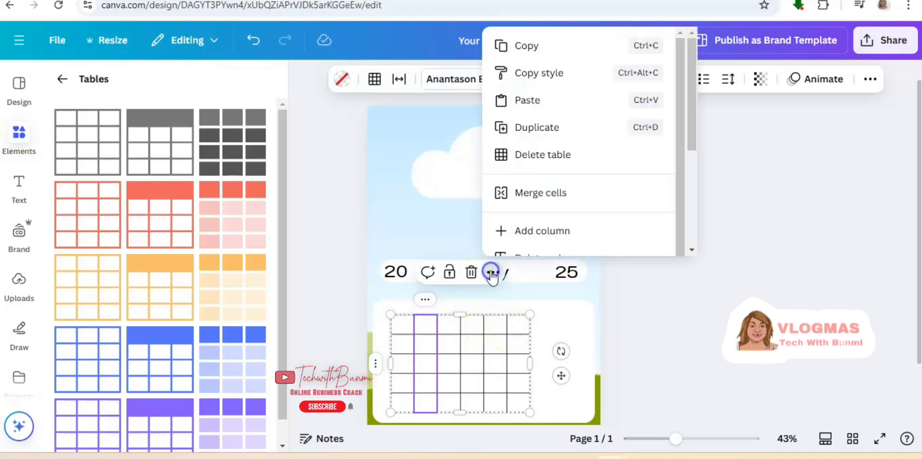
{"action": "left_click", "coordinate": [494, 344]}
{"action": "left_click", "coordinate": [505, 300]}
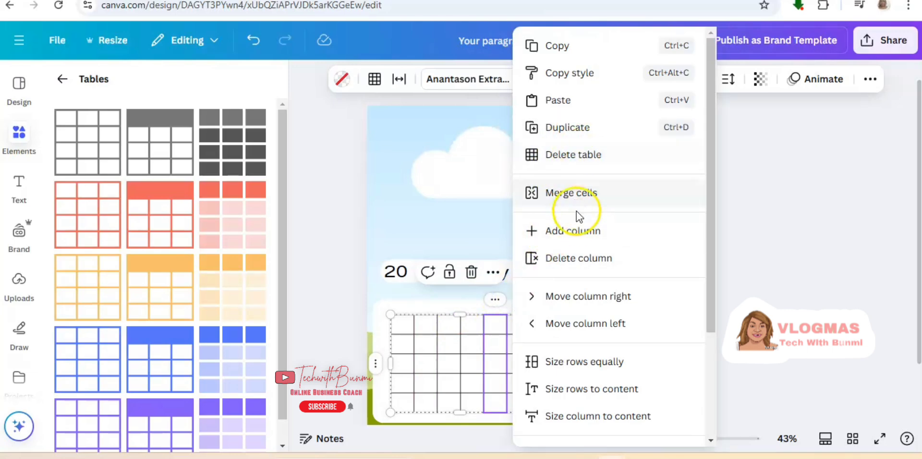
{"action": "left_click", "coordinate": [575, 231]}
{"action": "left_click", "coordinate": [659, 354]}
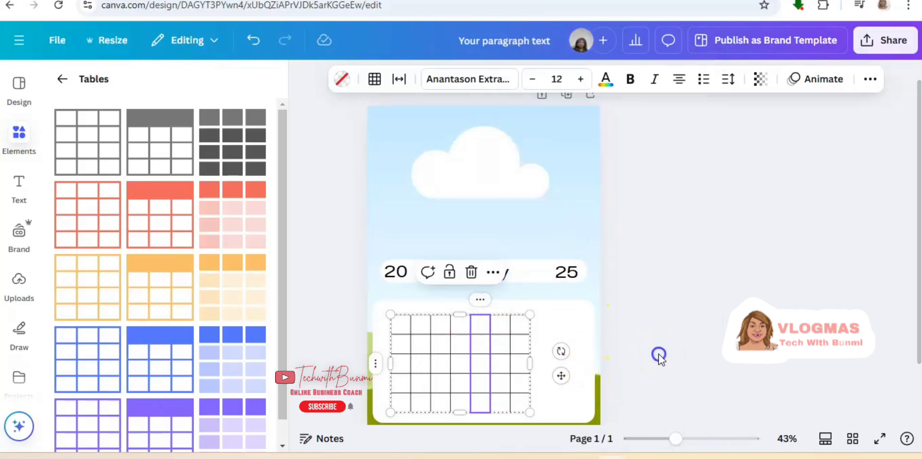
{"action": "left_click", "coordinate": [415, 325]}
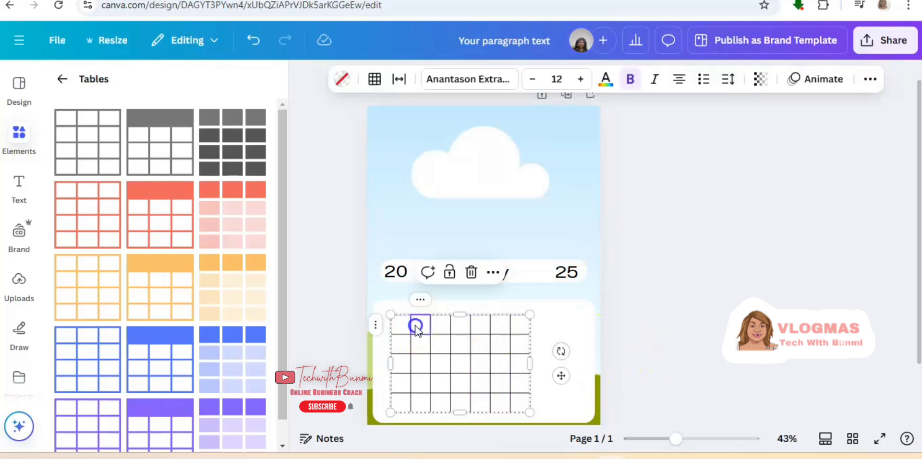
{"action": "left_click", "coordinate": [491, 358]}
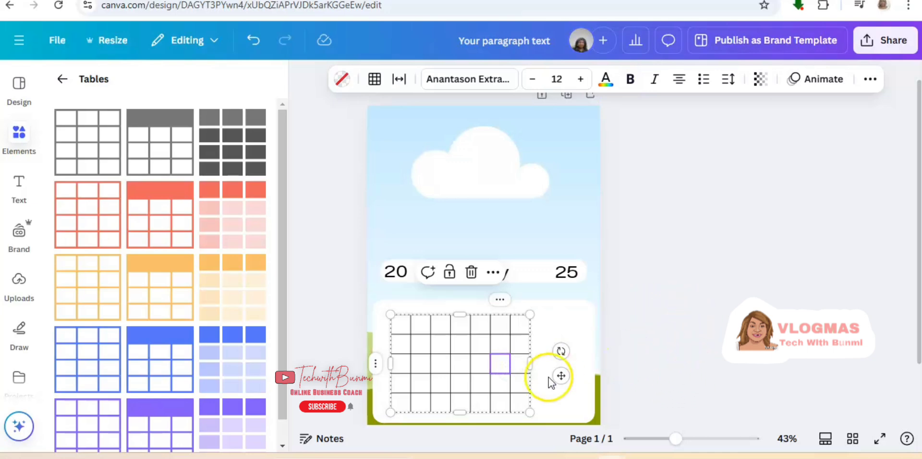
{"action": "left_click", "coordinate": [437, 342]}
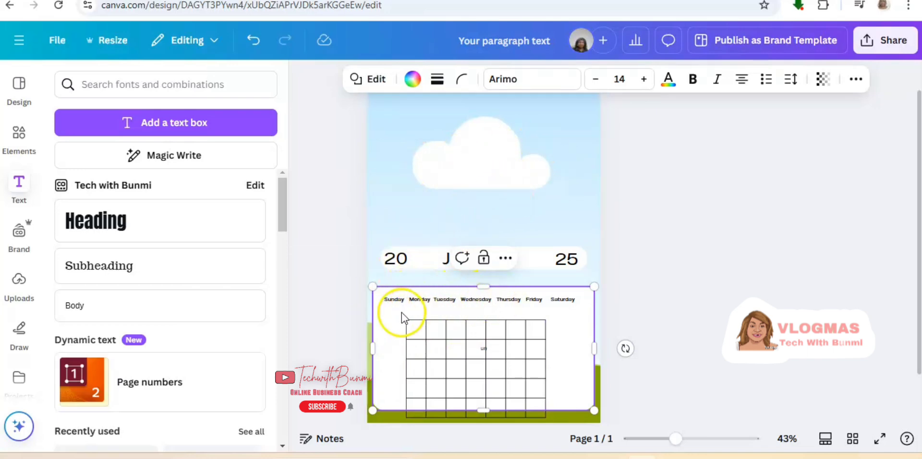
Move the table up and left beneath the weekday names and widen it across the white panel.
{"action": "left_click", "coordinate": [414, 342]}
{"action": "left_click_drag", "start_coordinate": [414, 341], "coordinate": [401, 339]}
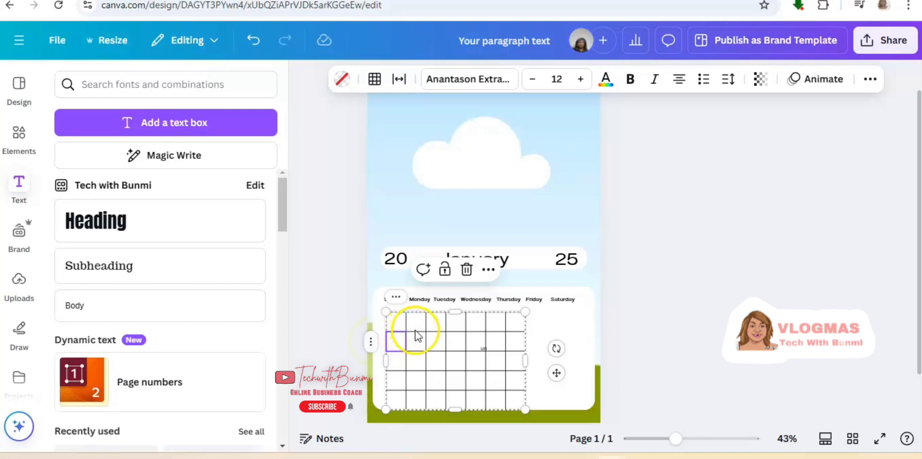
{"action": "mouse_move", "coordinate": [529, 358]}
{"action": "left_mouse_down"}
{"action": "mouse_move", "coordinate": [579, 348]}
{"action": "mouse_move", "coordinate": [529, 358]}
{"action": "left_mouse_up"}
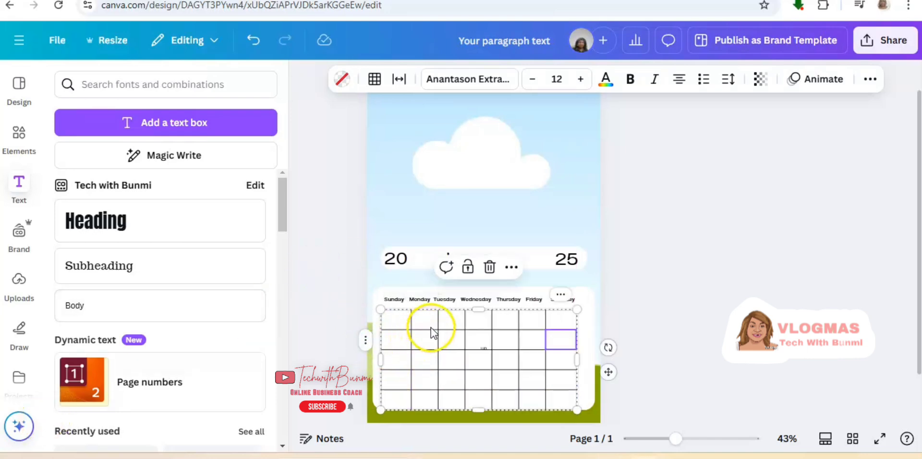
Shift the column borders on both sides of the Monday column slightly left to align the table with the weekday names.
{"action": "double_click", "coordinate": [430, 345]}
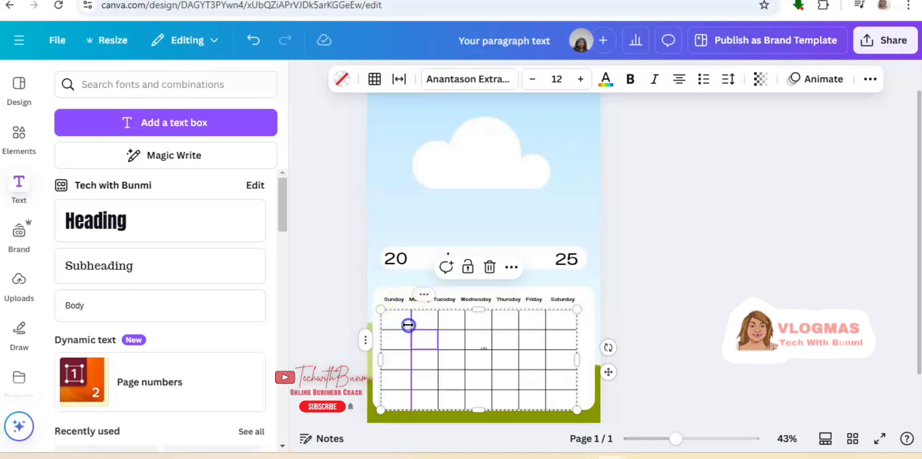
{"action": "left_click_drag", "start_coordinate": [407, 325], "coordinate": [406, 325]}
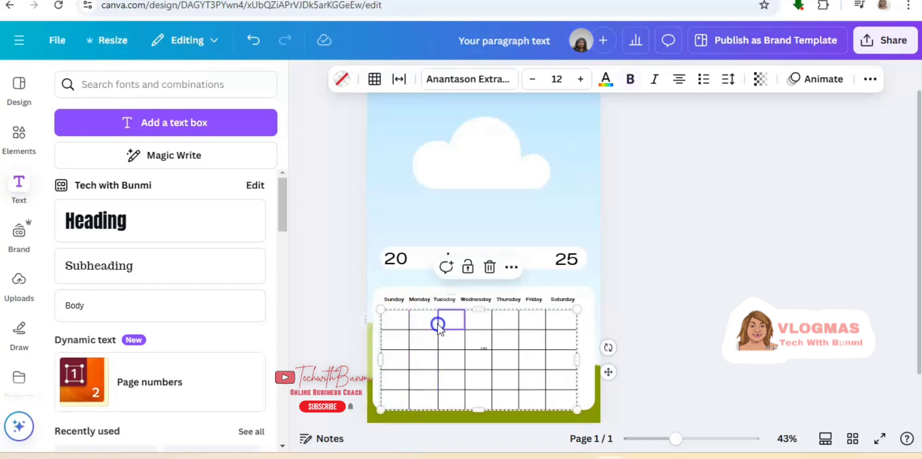
{"action": "left_click", "coordinate": [438, 325]}
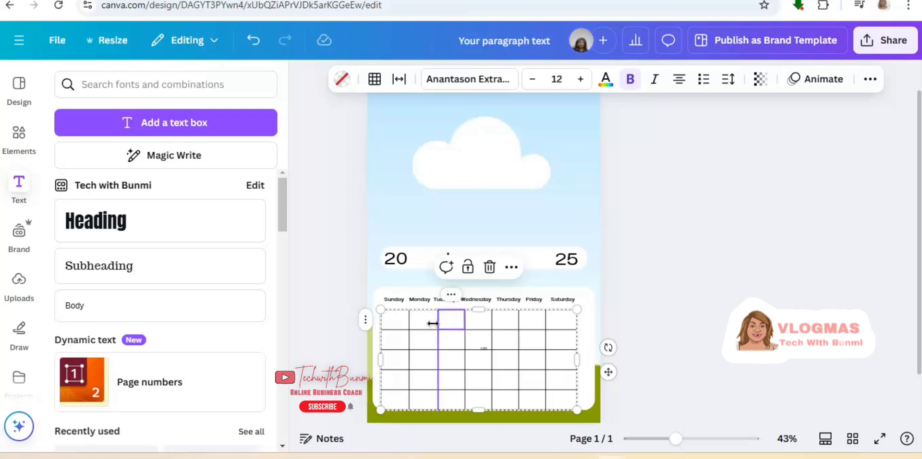
{"action": "left_click_drag", "start_coordinate": [436, 324], "coordinate": [434, 325]}
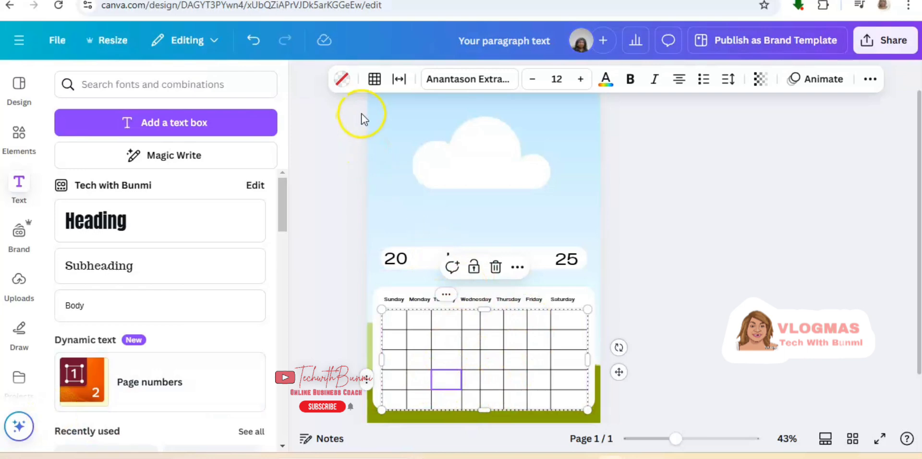
Try a table spacing of 7, return it to 0, and set the cell spacing to 13.
{"action": "left_click", "coordinate": [398, 79]}
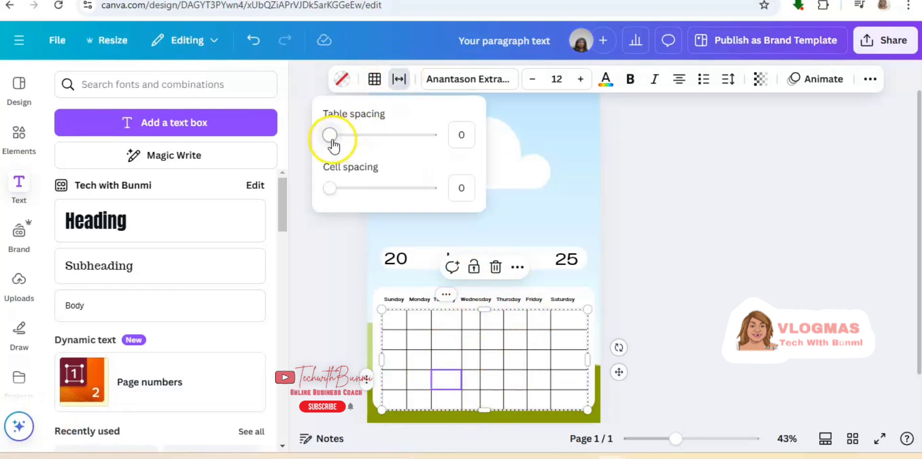
{"action": "left_click_drag", "start_coordinate": [330, 135], "coordinate": [366, 139]}
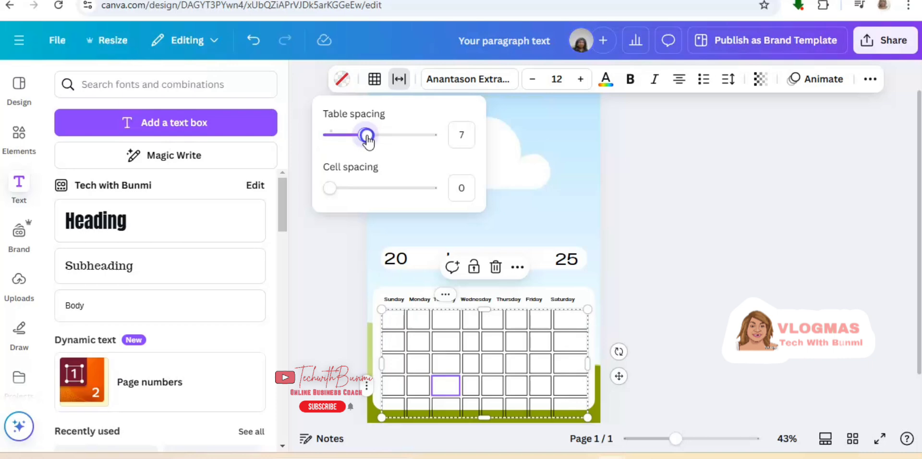
{"action": "left_click_drag", "start_coordinate": [368, 141], "coordinate": [320, 141]}
{"action": "left_click_drag", "start_coordinate": [330, 187], "coordinate": [395, 202]}
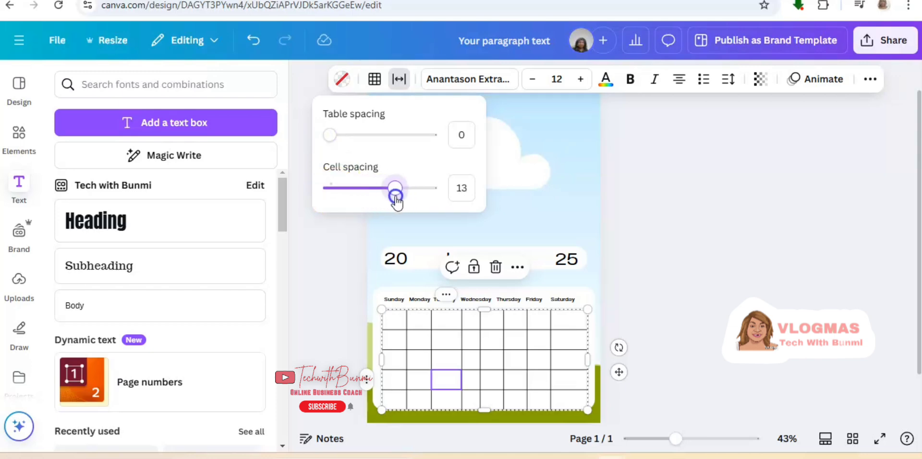
Check the table's border options, close them and undo the last change.
{"action": "left_click", "coordinate": [375, 79]}
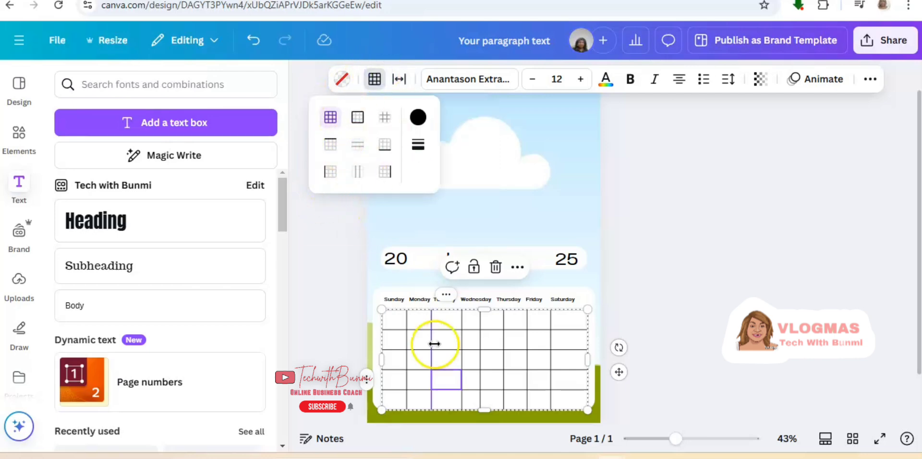
{"action": "left_click", "coordinate": [446, 192]}
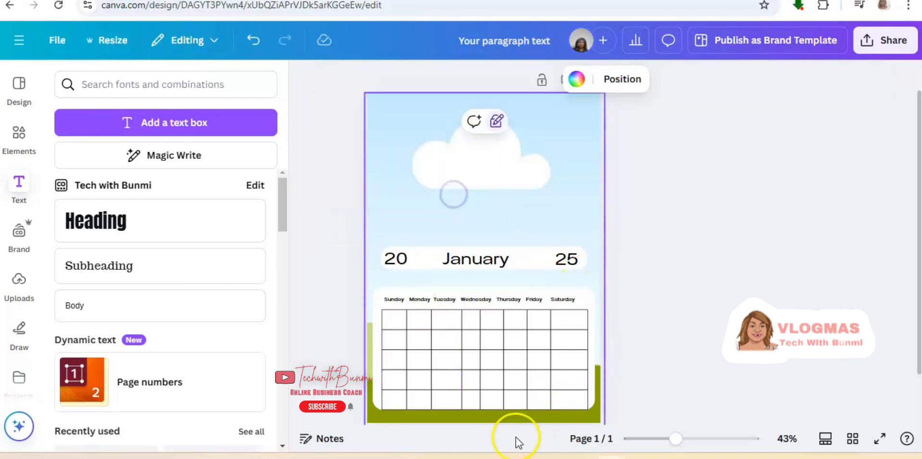
{"action": "key", "text": "ctrl+z"}
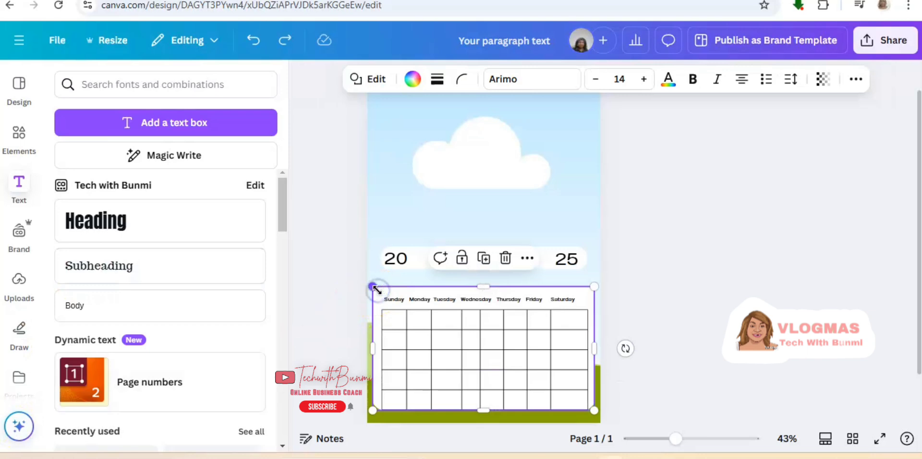
Give the large white rounded panel behind the calendar table a solid border with a weight of 12.
{"action": "left_click", "coordinate": [437, 79]}
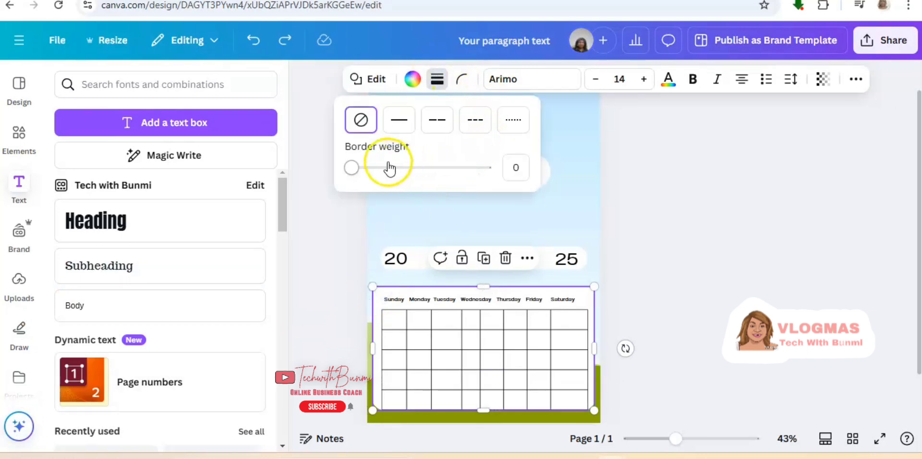
{"action": "left_click", "coordinate": [401, 121]}
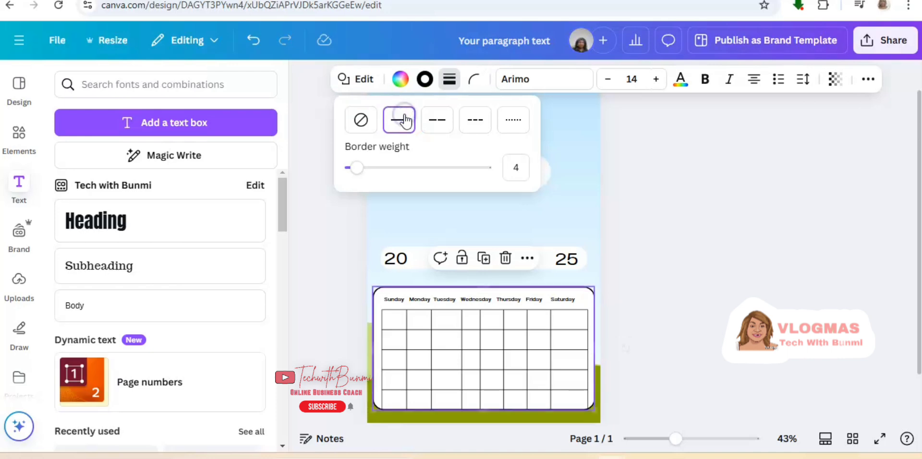
{"action": "left_click_drag", "start_coordinate": [352, 174], "coordinate": [368, 176]}
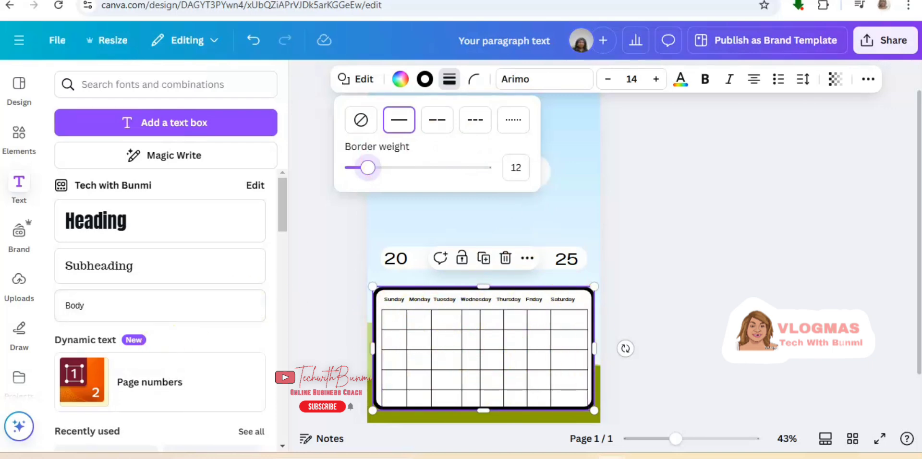
{"action": "left_click", "coordinate": [338, 382]}
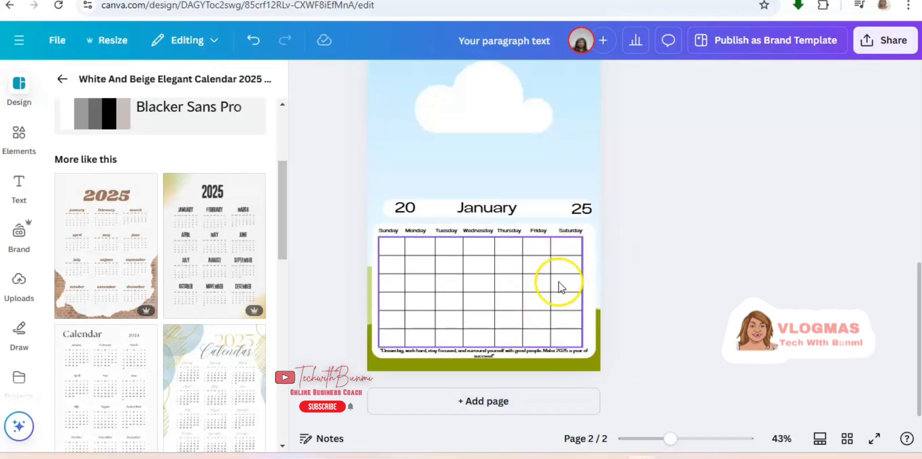
Add a blank third page after the January page and bring the 2025 calendar template suggestions back into view.
{"action": "left_click", "coordinate": [520, 407]}
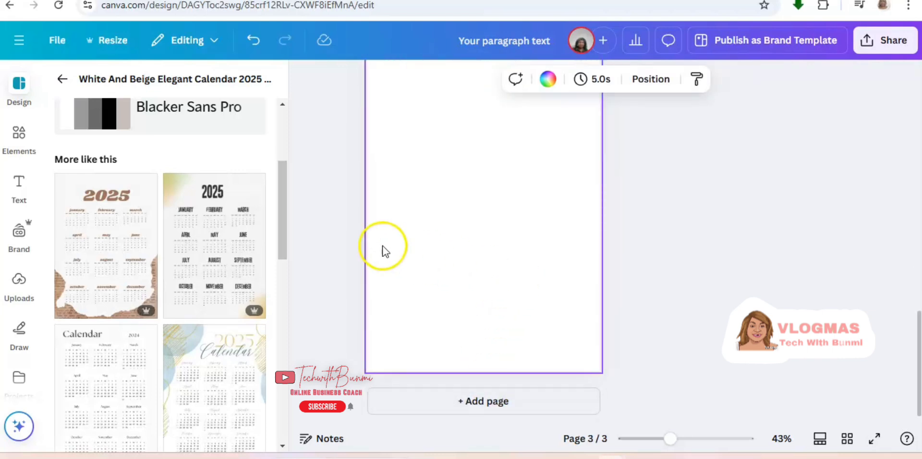
{"action": "left_click", "coordinate": [19, 88]}
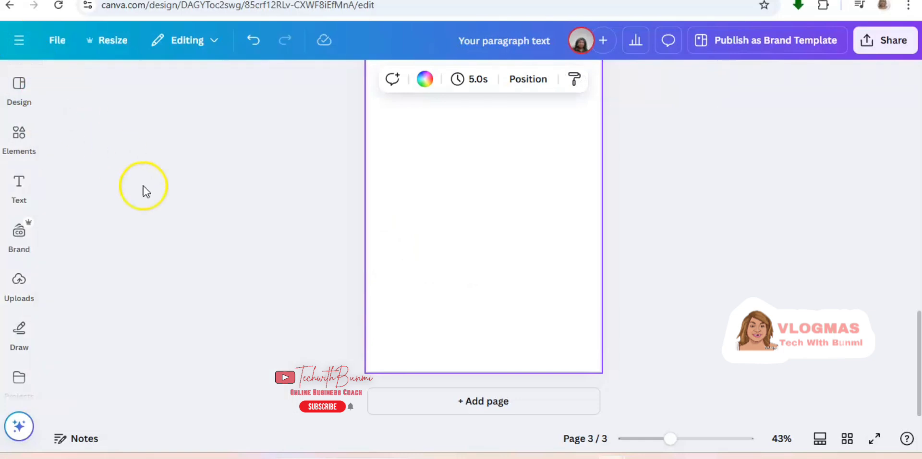
{"action": "left_click", "coordinate": [16, 99]}
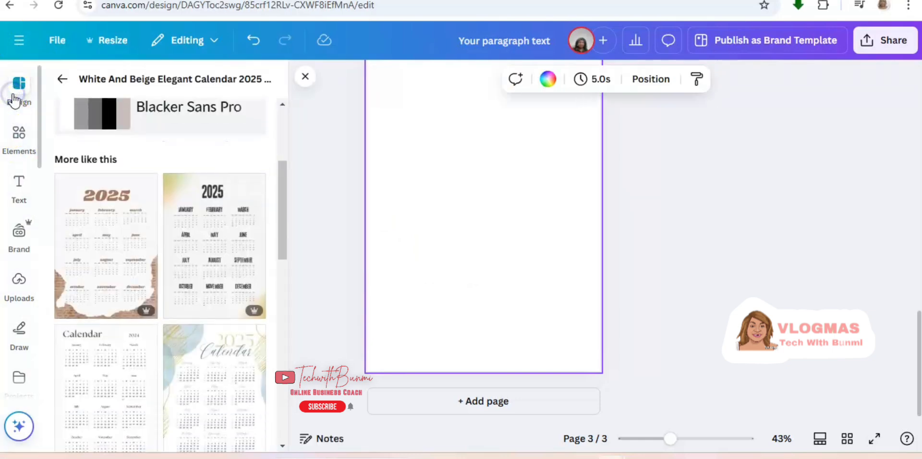
Apply the White And Beige Elegant Calendar 2025 Poster template to the blank third page.
{"action": "left_click", "coordinate": [305, 76]}
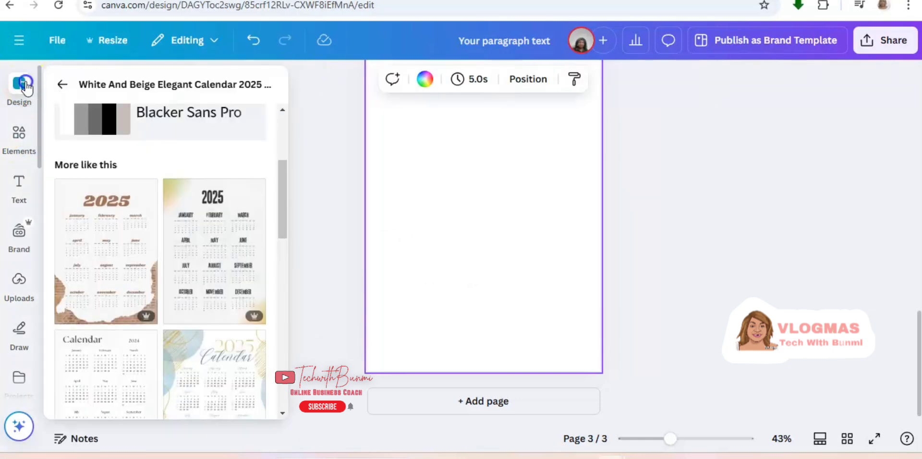
{"action": "left_click", "coordinate": [19, 84]}
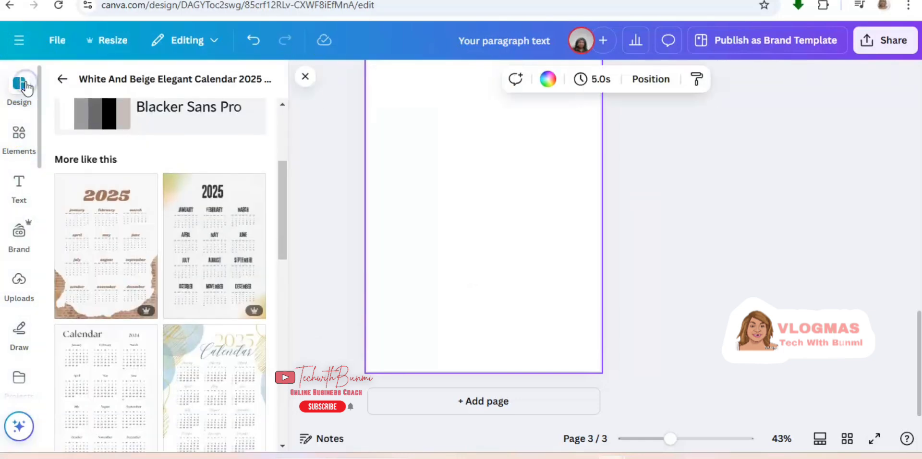
{"action": "left_click", "coordinate": [281, 105]}
{"action": "left_click", "coordinate": [281, 104]}
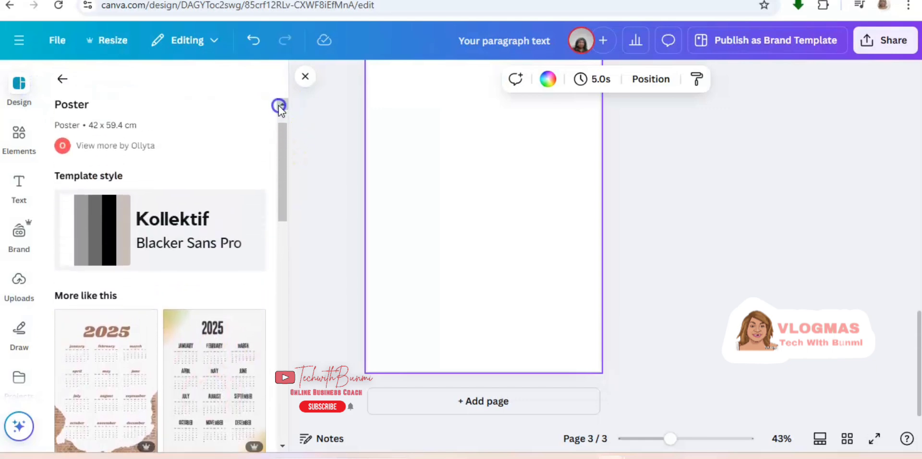
{"action": "left_click", "coordinate": [282, 445]}
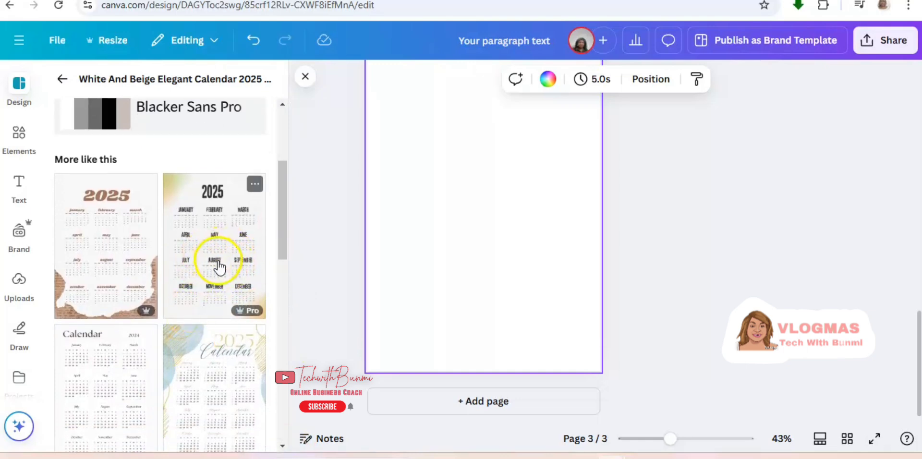
{"action": "left_click", "coordinate": [219, 268]}
{"action": "left_click", "coordinate": [589, 284]}
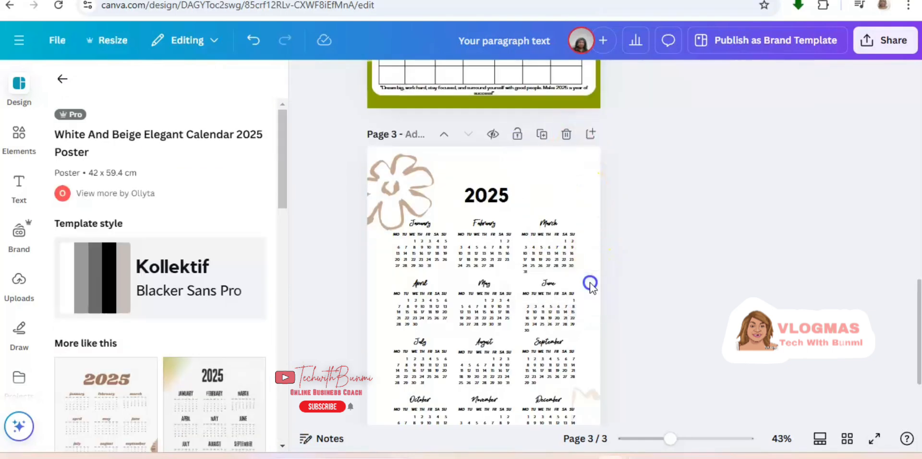
Delete the beige flower graphic from the 2025 calendar on page 3.
{"action": "left_click", "coordinate": [419, 191]}
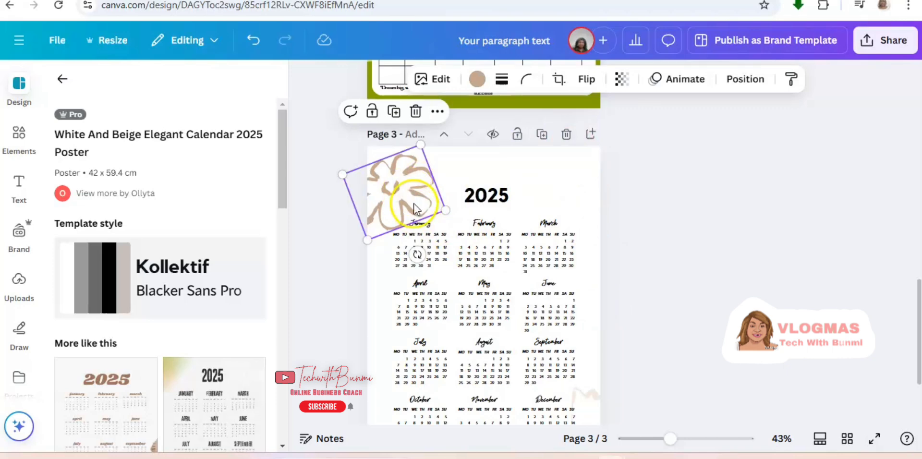
{"action": "left_click", "coordinate": [415, 111]}
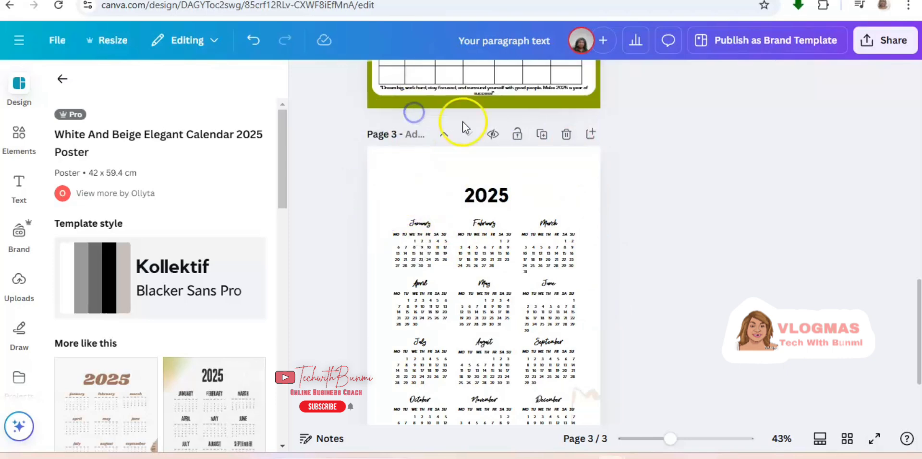
{"action": "left_click", "coordinate": [555, 196]}
{"action": "right_click", "coordinate": [554, 195]}
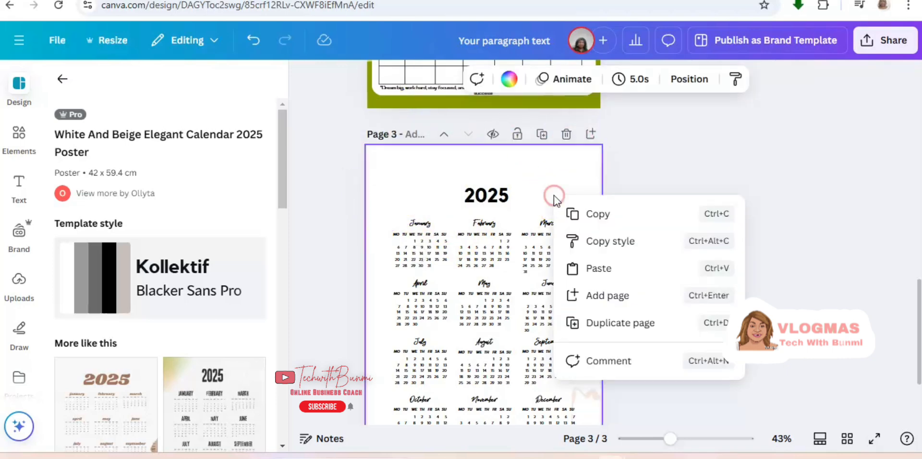
Try locking page 3 and grouping the 2025 title with all the month calendars.
{"action": "left_click", "coordinate": [517, 136]}
{"action": "left_click", "coordinate": [517, 135]}
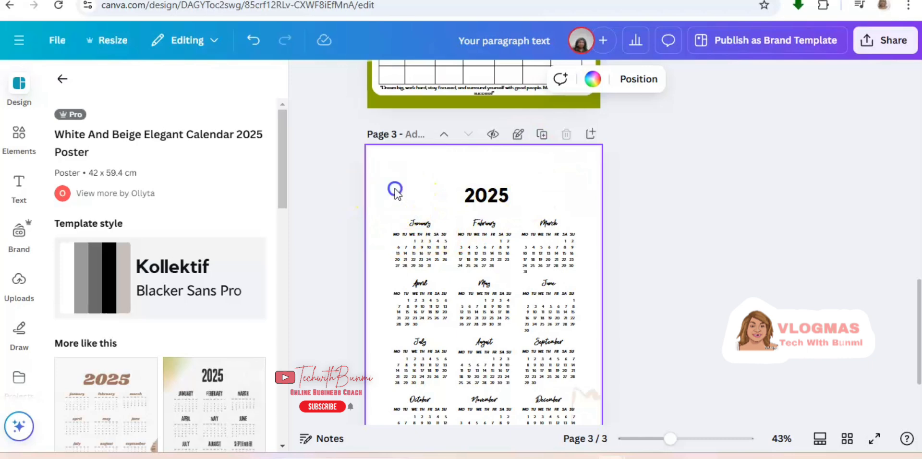
{"action": "left_click_drag", "start_coordinate": [394, 188], "coordinate": [635, 440]}
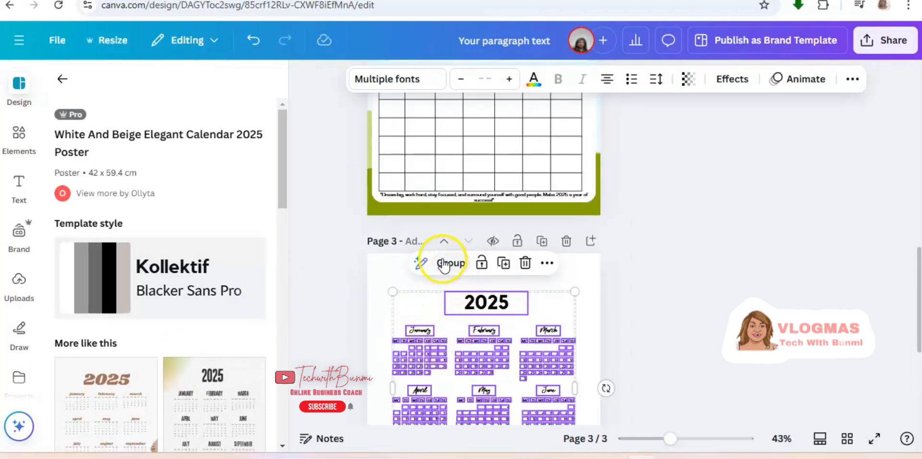
{"action": "left_click", "coordinate": [442, 260]}
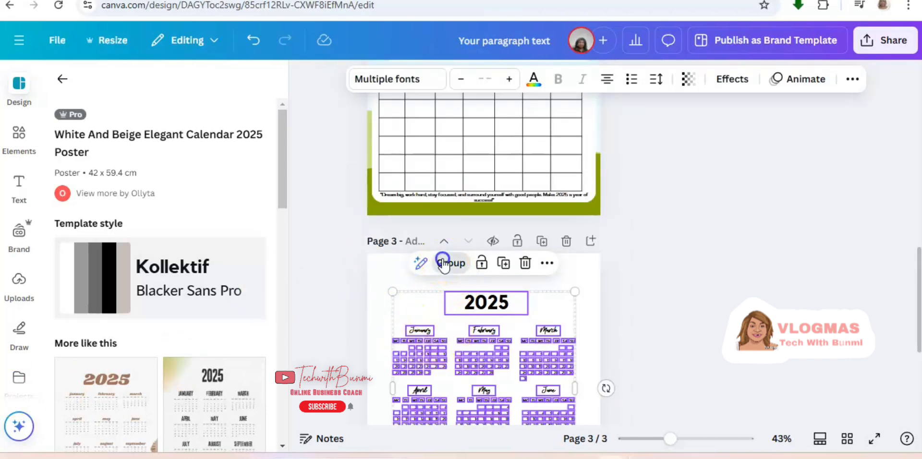
{"action": "left_click", "coordinate": [442, 260]}
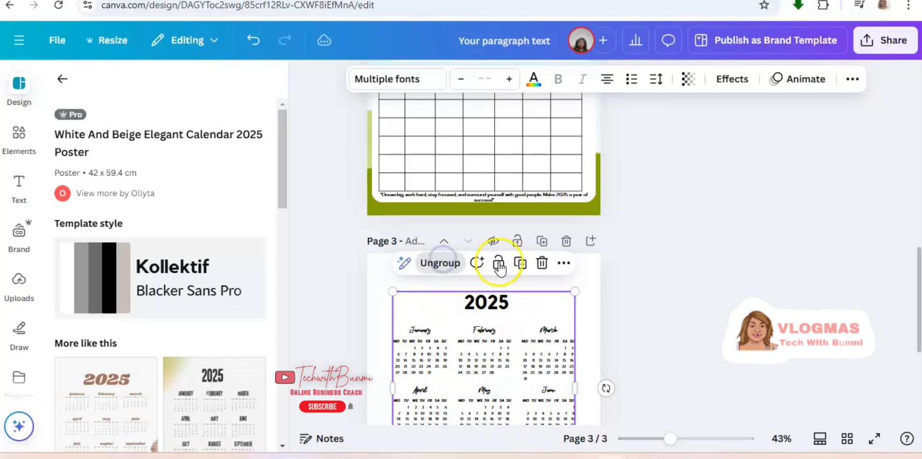
{"action": "left_click", "coordinate": [463, 313]}
{"action": "left_click", "coordinate": [649, 343]}
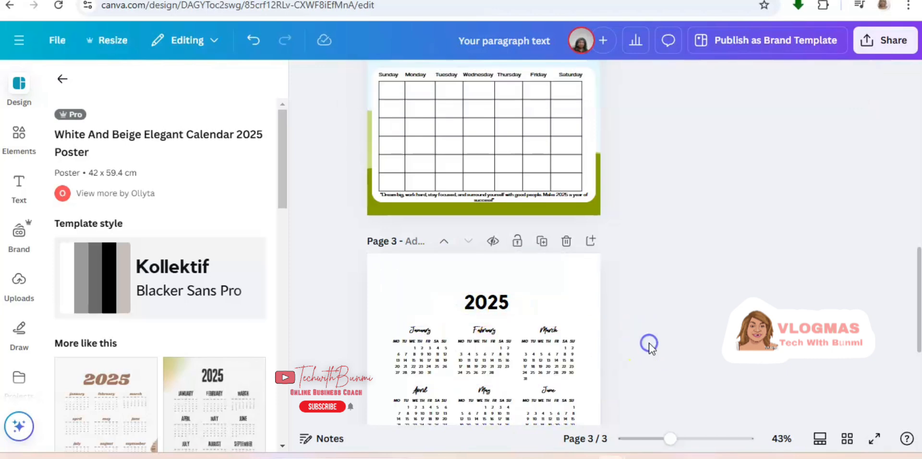
Select only January's date numbers in the page 3 calendar and group them.
{"action": "left_click", "coordinate": [404, 344]}
{"action": "mouse_move", "coordinate": [438, 375]}
{"action": "left_mouse_down"}
{"action": "mouse_move", "coordinate": [449, 377]}
{"action": "mouse_move", "coordinate": [435, 380]}
{"action": "left_mouse_up"}
{"action": "left_click", "coordinate": [379, 361]}
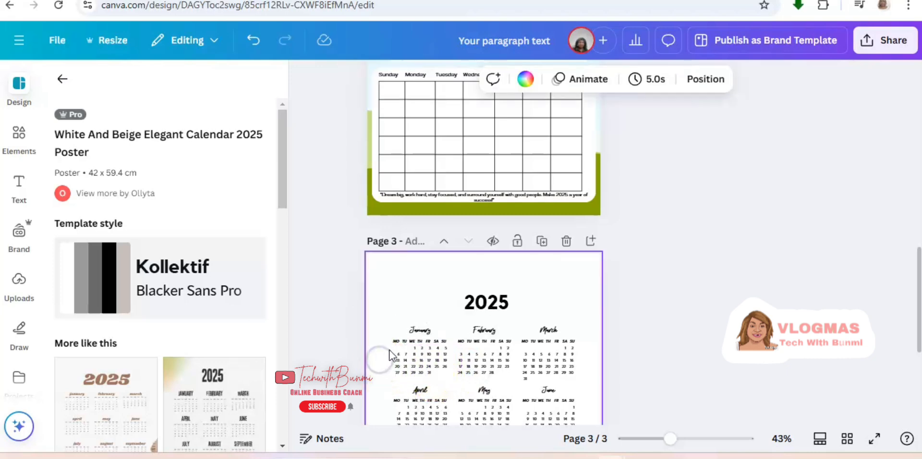
{"action": "left_click_drag", "start_coordinate": [388, 346], "coordinate": [454, 377]}
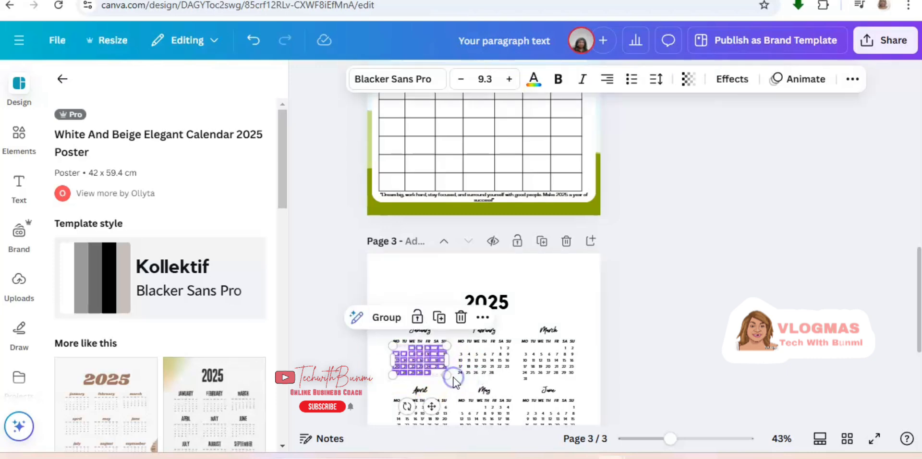
{"action": "left_click", "coordinate": [392, 321]}
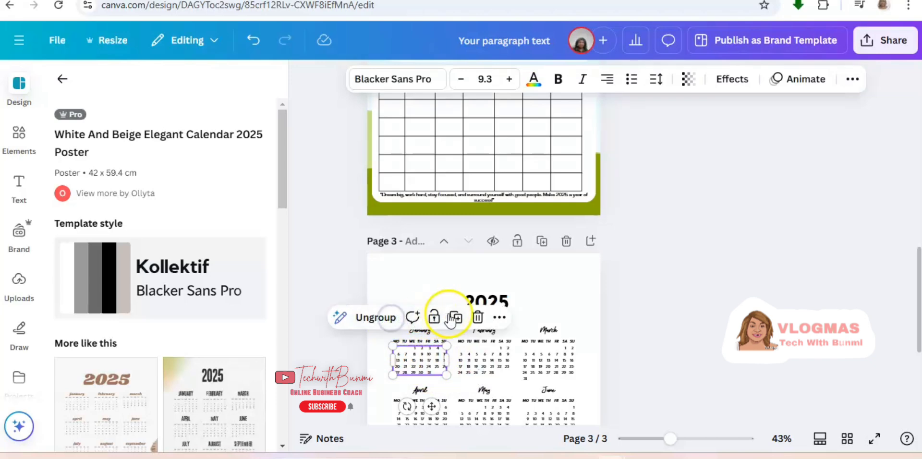
Try duplicating the grouped January dates, undo the duplicate, and copy the group for use on page 2.
{"action": "left_click", "coordinate": [455, 319]}
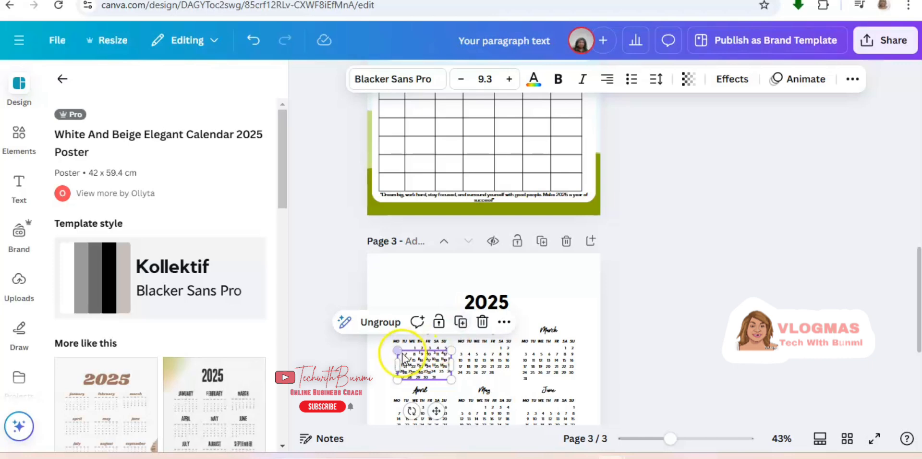
{"action": "key", "text": "ctrl+z"}
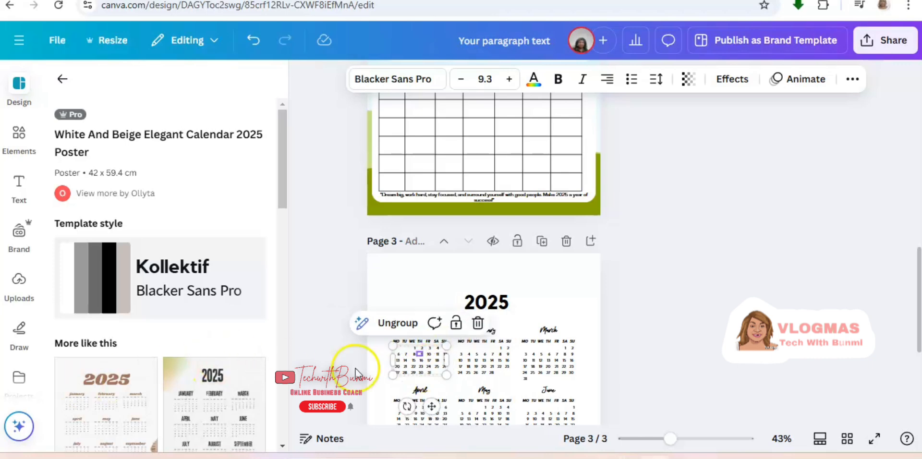
{"action": "right_click", "coordinate": [439, 363]}
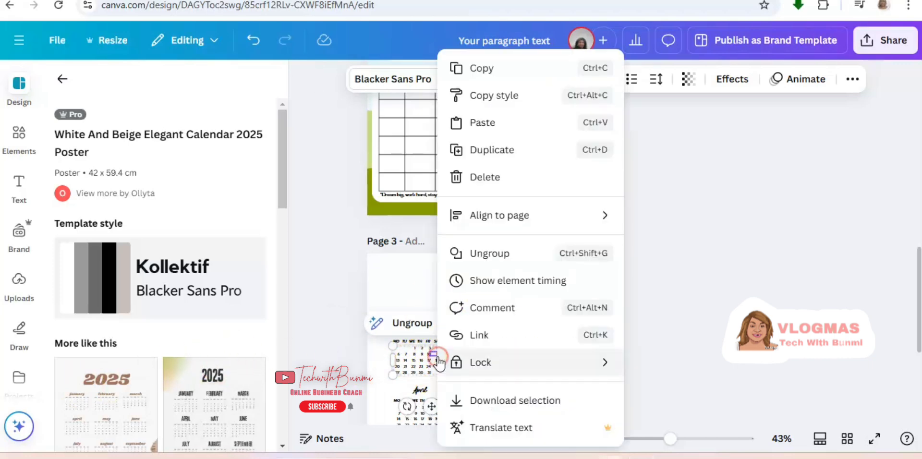
{"action": "left_click", "coordinate": [493, 69]}
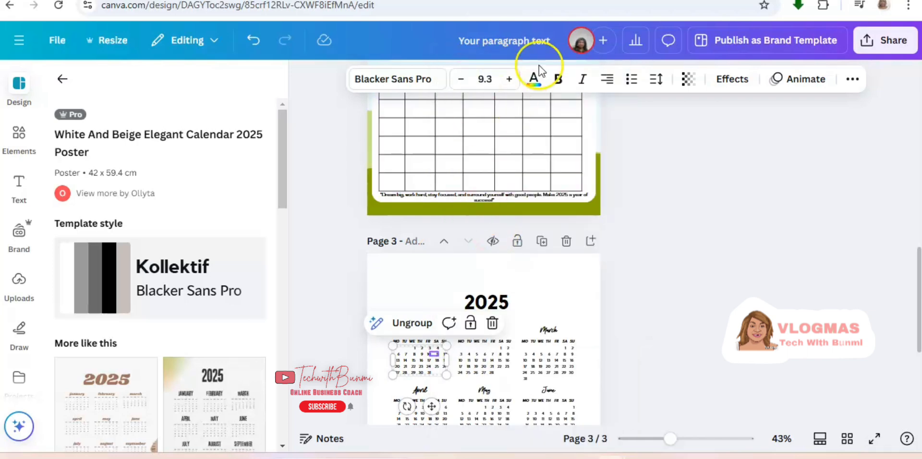
{"action": "scroll", "coordinate": [876, 174], "scroll_direction": "up", "scroll_amount": 3}
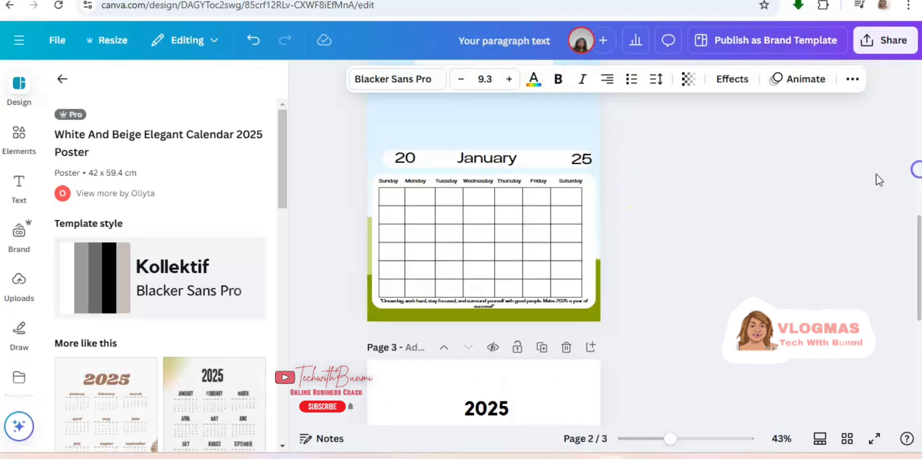
{"action": "left_click", "coordinate": [514, 251]}
{"action": "left_click", "coordinate": [451, 181]}
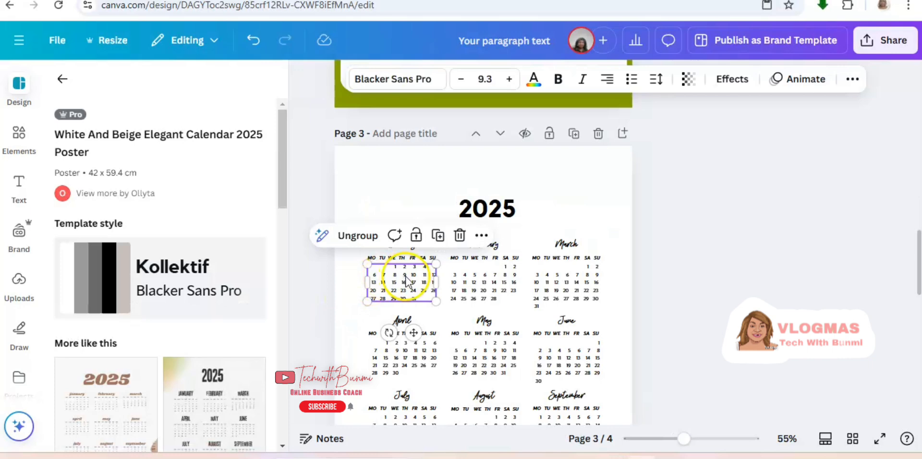
Copy the grouped January dates from page 3 and paste them onto the January page.
{"action": "right_click", "coordinate": [405, 277]}
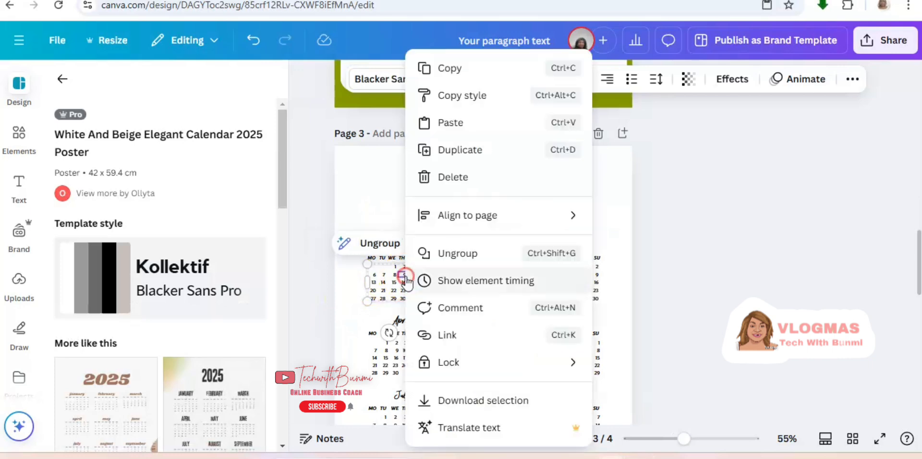
{"action": "left_click", "coordinate": [456, 68]}
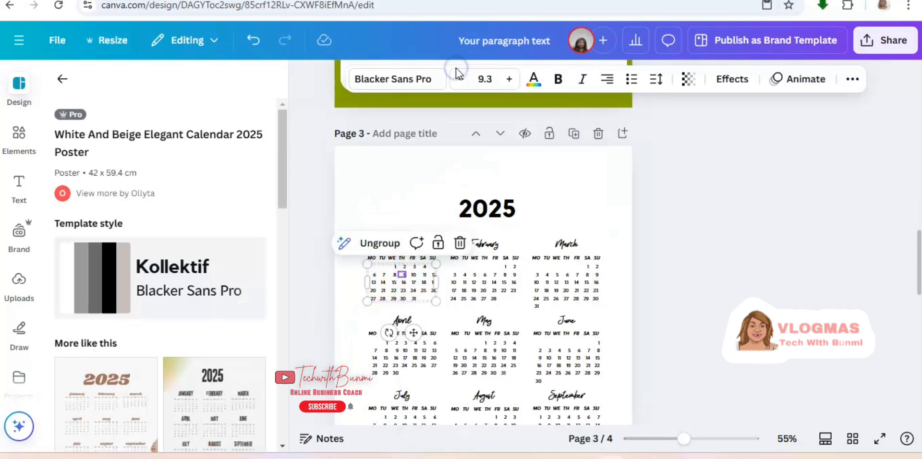
{"action": "scroll", "coordinate": [456, 68], "scroll_direction": "up", "scroll_amount": 1}
{"action": "scroll", "coordinate": [483, 241], "scroll_direction": "up", "scroll_amount": 8}
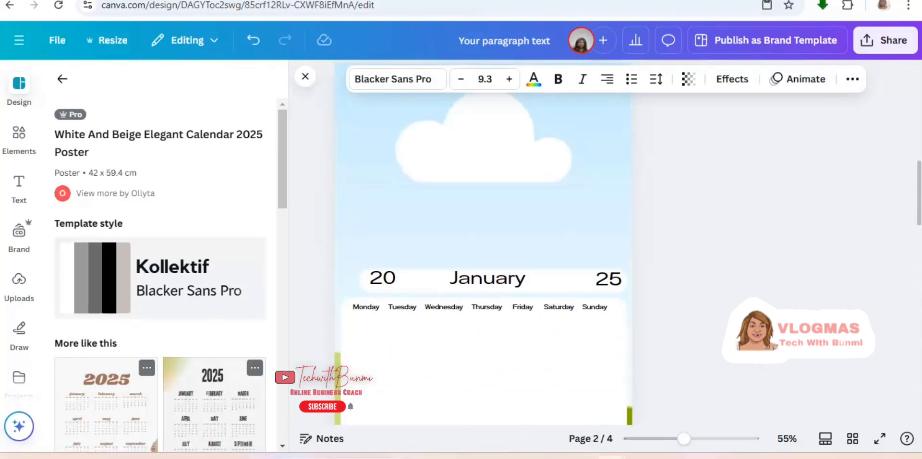
{"action": "right_click", "coordinate": [456, 155]}
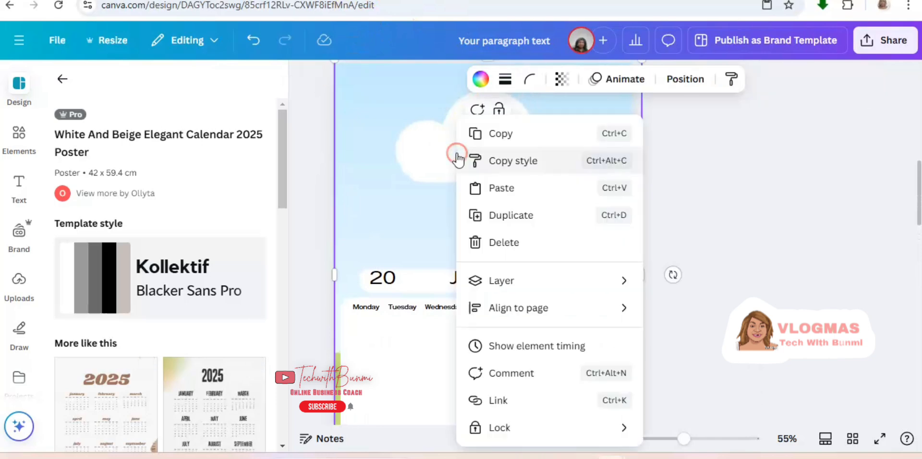
{"action": "left_click", "coordinate": [502, 187]}
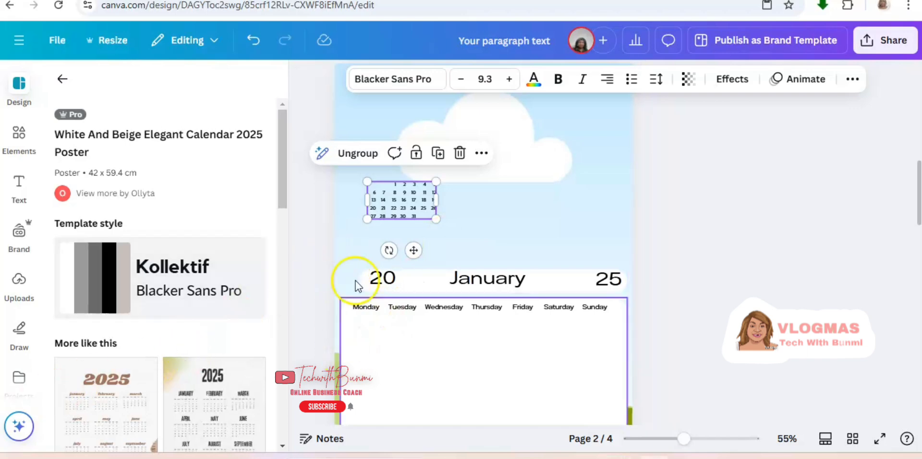
Move the pasted dates under the weekday headings and stretch the group to span Monday to Sunday.
{"action": "left_click_drag", "start_coordinate": [424, 211], "coordinate": [603, 358]}
{"action": "left_click_drag", "start_coordinate": [413, 333], "coordinate": [342, 352]}
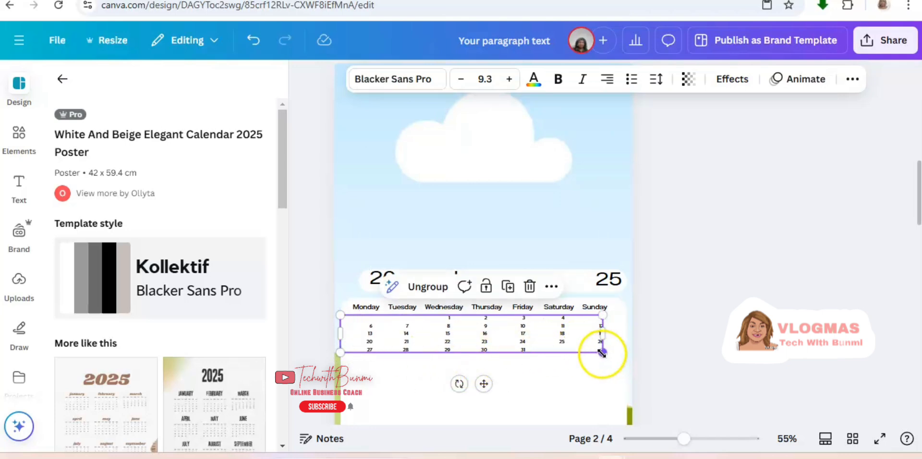
{"action": "left_click_drag", "start_coordinate": [601, 354], "coordinate": [608, 355]}
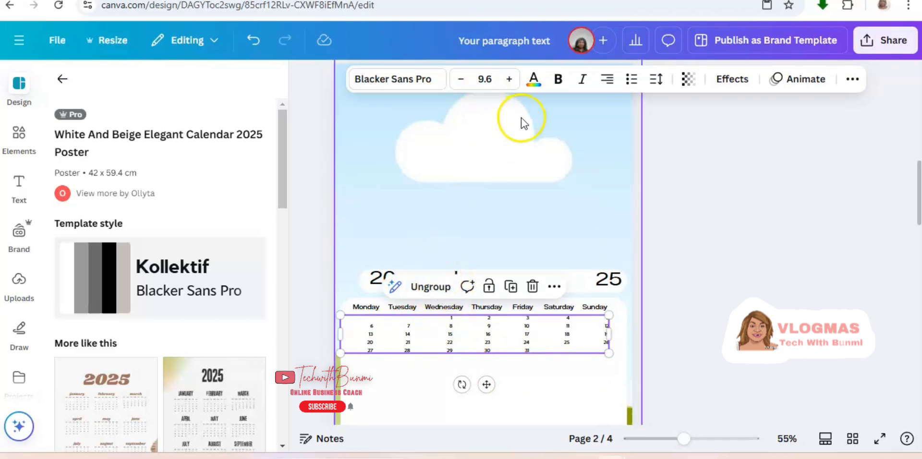
Try enlarging the font size of the pasted January date numbers to 20.6 and beyond.
{"action": "left_click", "coordinate": [513, 85]}
{"action": "left_click", "coordinate": [514, 84]}
{"action": "left_click", "coordinate": [514, 84]}
{"action": "left_click", "coordinate": [514, 84]}
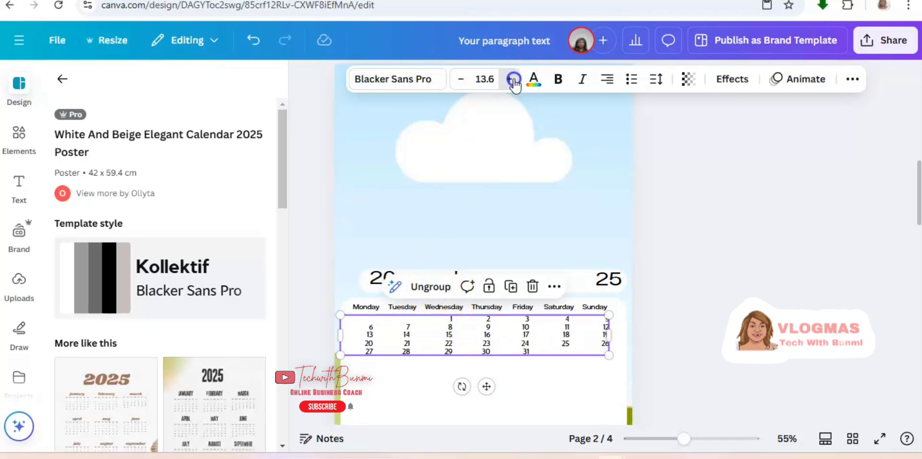
{"action": "left_click", "coordinate": [514, 84]}
{"action": "left_click", "coordinate": [514, 84]}
{"action": "left_click", "coordinate": [514, 84]}
{"action": "left_click", "coordinate": [512, 80]}
{"action": "left_click", "coordinate": [512, 79]}
{"action": "left_click", "coordinate": [512, 80]}
{"action": "left_click", "coordinate": [512, 79]}
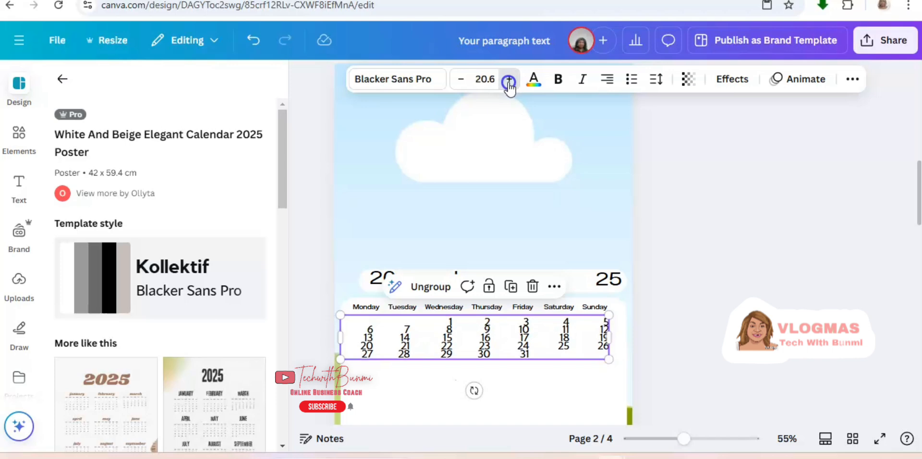
{"action": "left_click", "coordinate": [510, 79]}
{"action": "left_click", "coordinate": [510, 79]}
{"action": "left_click", "coordinate": [509, 80]}
{"action": "left_click", "coordinate": [509, 80]}
{"action": "left_click", "coordinate": [509, 79]}
{"action": "left_click", "coordinate": [509, 79]}
{"action": "left_click", "coordinate": [509, 80]}
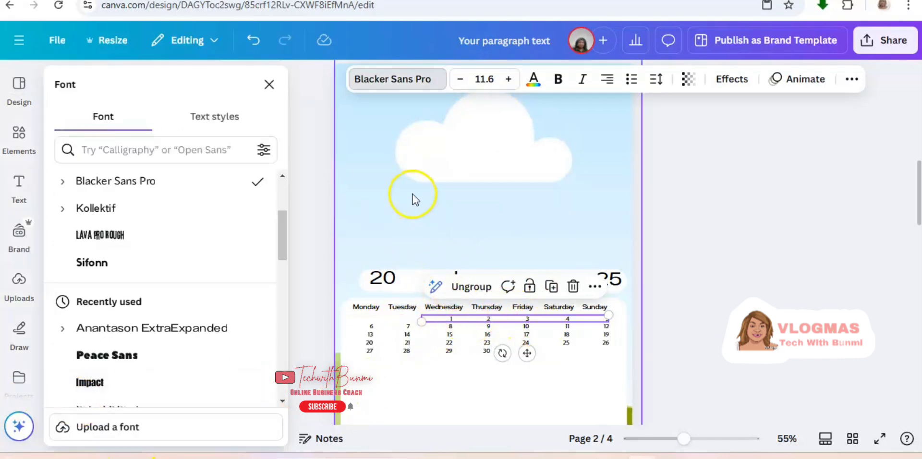
Check the font options for the January page's text and review the page's layout.
{"action": "left_click", "coordinate": [412, 81]}
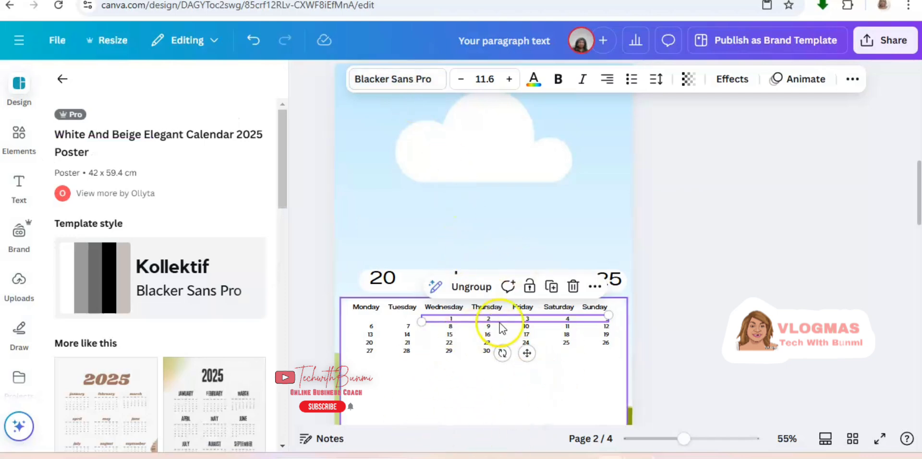
{"action": "scroll", "coordinate": [580, 406], "scroll_direction": "down", "scroll_amount": 3}
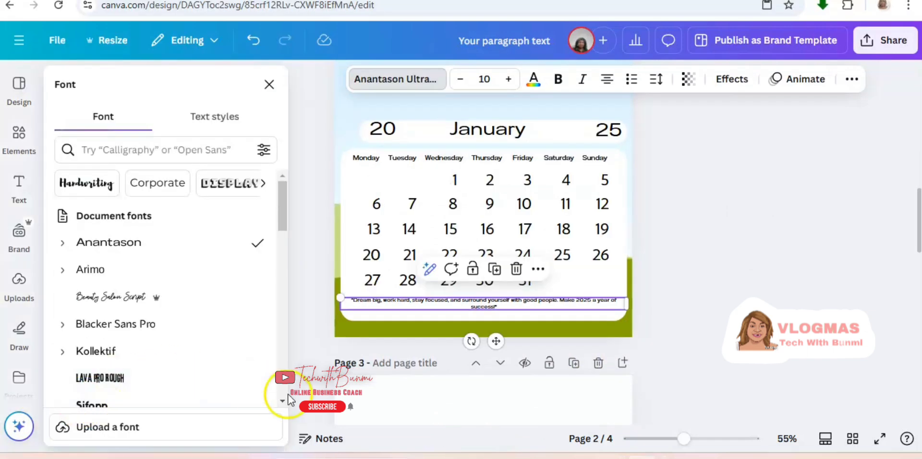
{"action": "scroll", "coordinate": [288, 391], "scroll_direction": "up", "scroll_amount": 8}
{"action": "scroll", "coordinate": [483, 240], "scroll_direction": "down", "scroll_amount": 8}
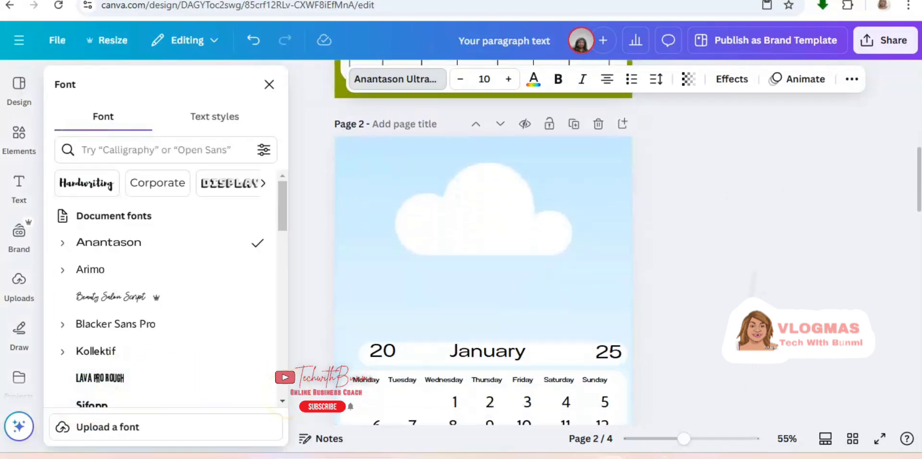
Change the font of the motivational quote beneath the January dates to Anantason ExtraExpanded.
{"action": "scroll", "coordinate": [484, 259], "scroll_direction": "up", "scroll_amount": 5}
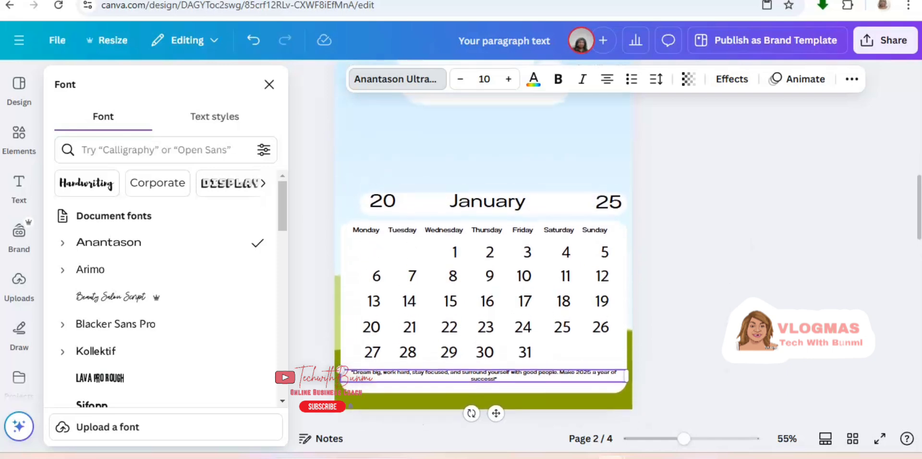
{"action": "scroll", "coordinate": [483, 259], "scroll_direction": "down", "scroll_amount": 1}
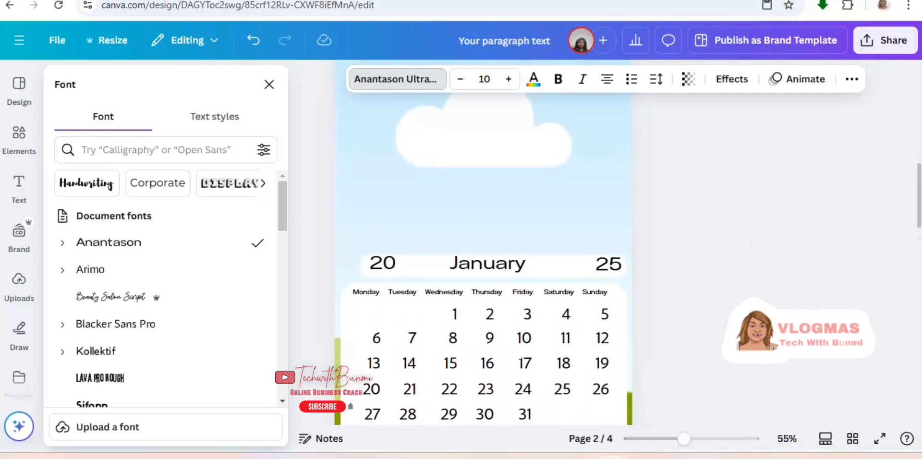
{"action": "scroll", "coordinate": [483, 260], "scroll_direction": "down", "scroll_amount": 3}
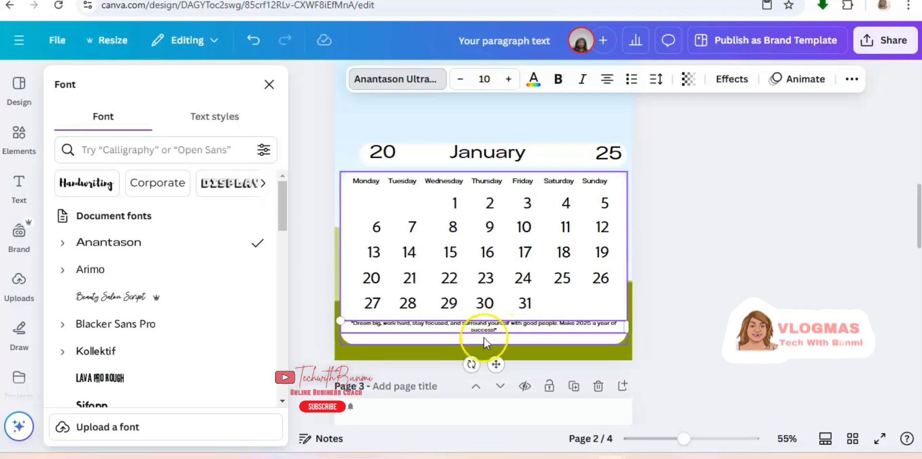
{"action": "double_click", "coordinate": [413, 331]}
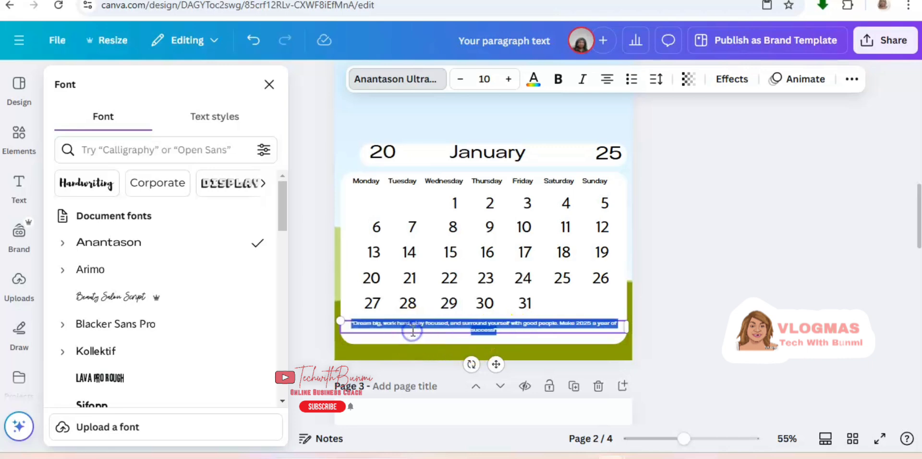
{"action": "left_click", "coordinate": [403, 82]}
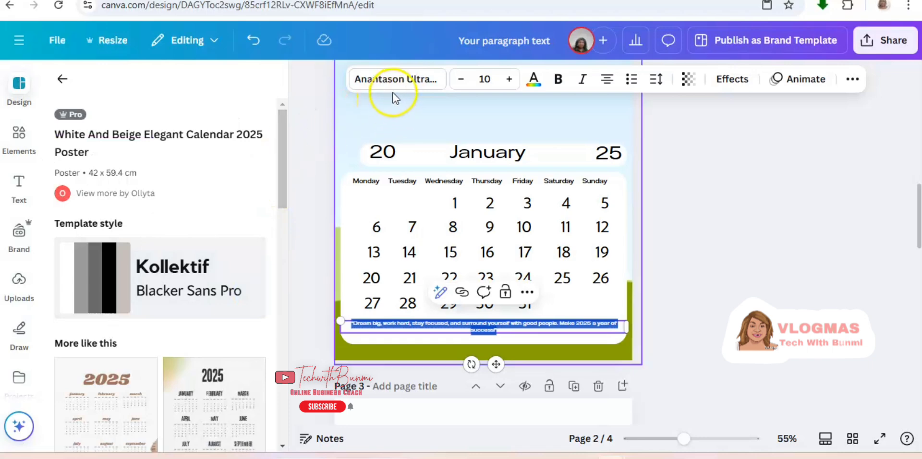
{"action": "left_click", "coordinate": [313, 81]}
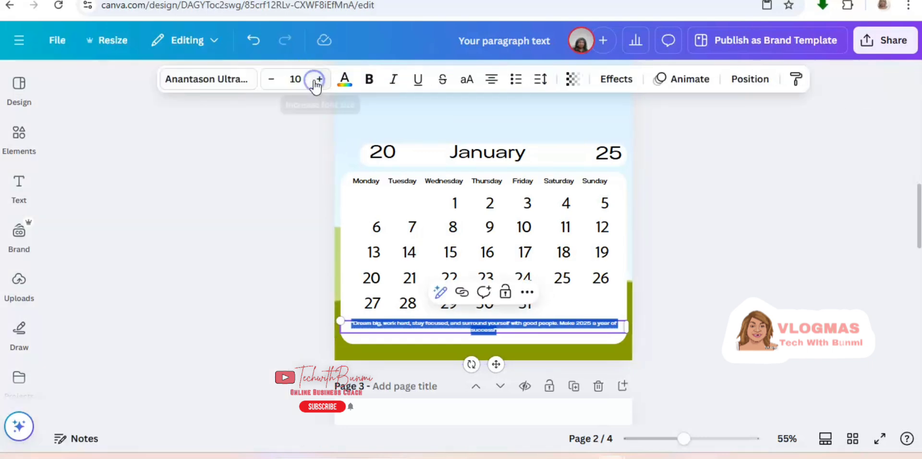
{"action": "left_click", "coordinate": [231, 90]}
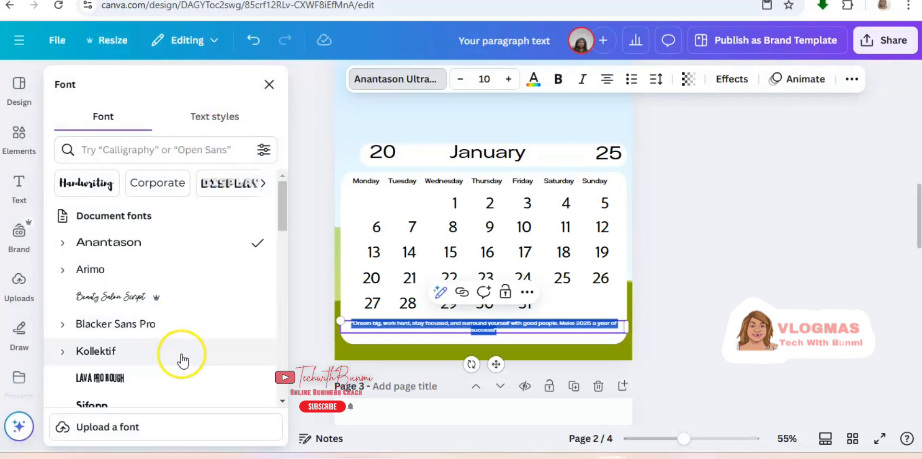
{"action": "scroll", "coordinate": [183, 360], "scroll_direction": "down", "scroll_amount": 3}
{"action": "scroll", "coordinate": [161, 288], "scroll_direction": "down", "scroll_amount": 1}
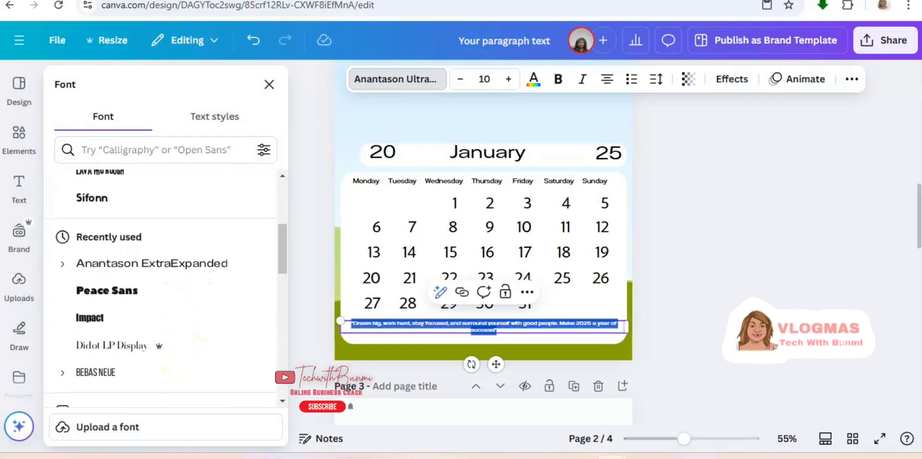
{"action": "left_click", "coordinate": [143, 264]}
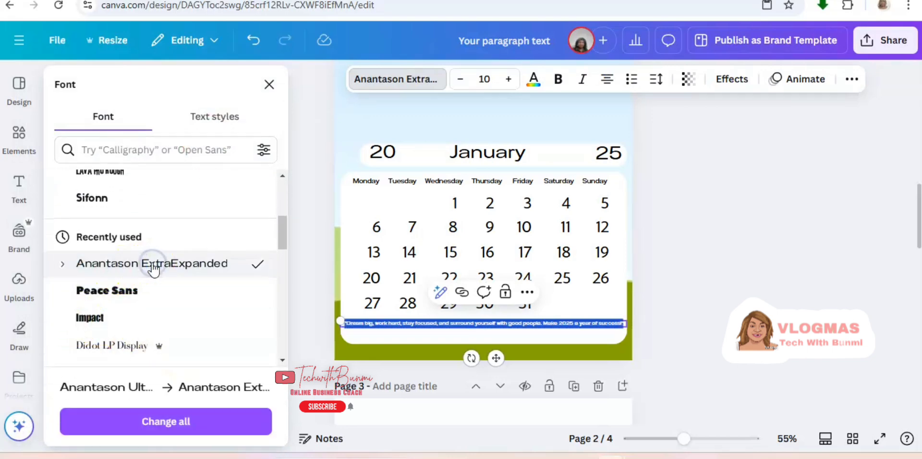
Move the quote slightly lower within the white calendar panel, away from the last row of dates.
{"action": "left_click", "coordinate": [685, 339]}
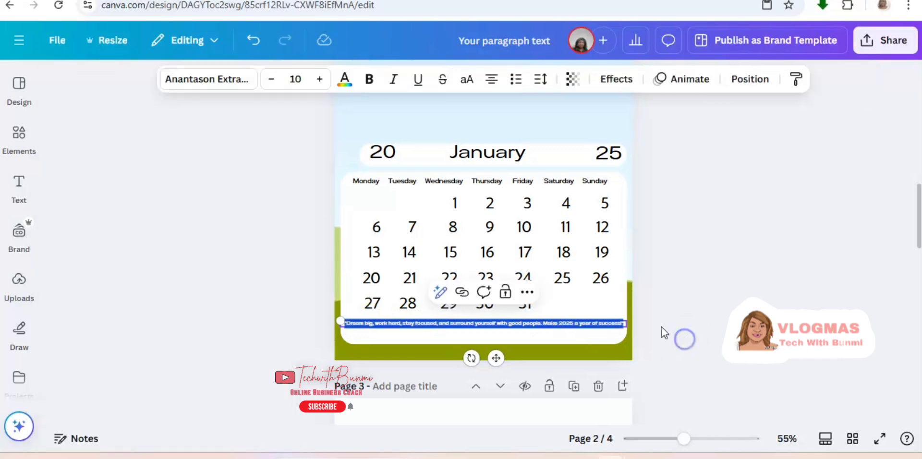
{"action": "left_click", "coordinate": [658, 325]}
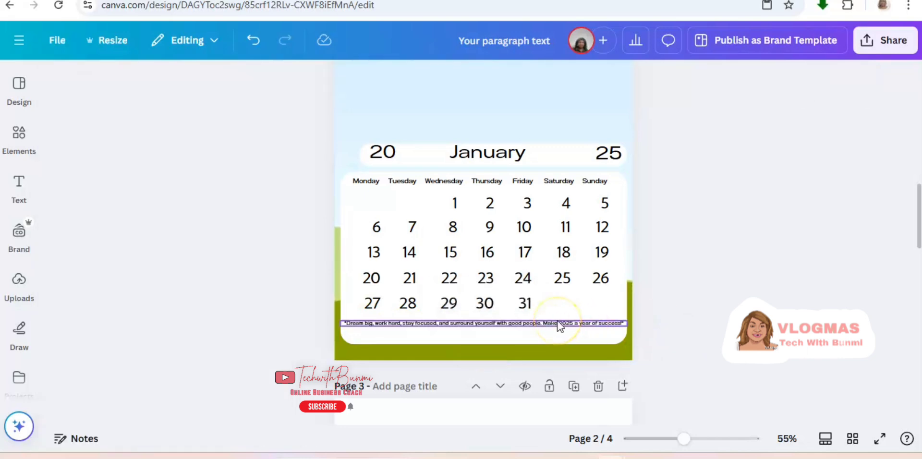
{"action": "left_click_drag", "start_coordinate": [557, 321], "coordinate": [561, 328]}
{"action": "left_click", "coordinate": [688, 303]}
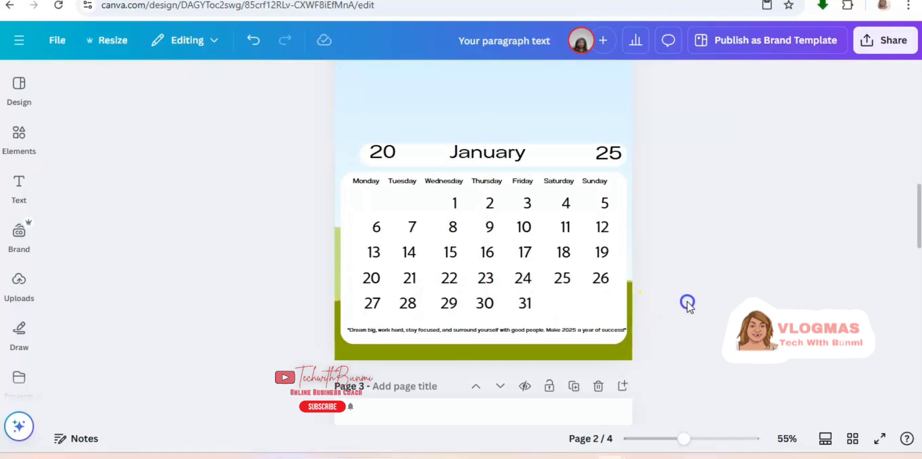
Ungroup the January date numbers into separate text boxes.
{"action": "left_click", "coordinate": [458, 206]}
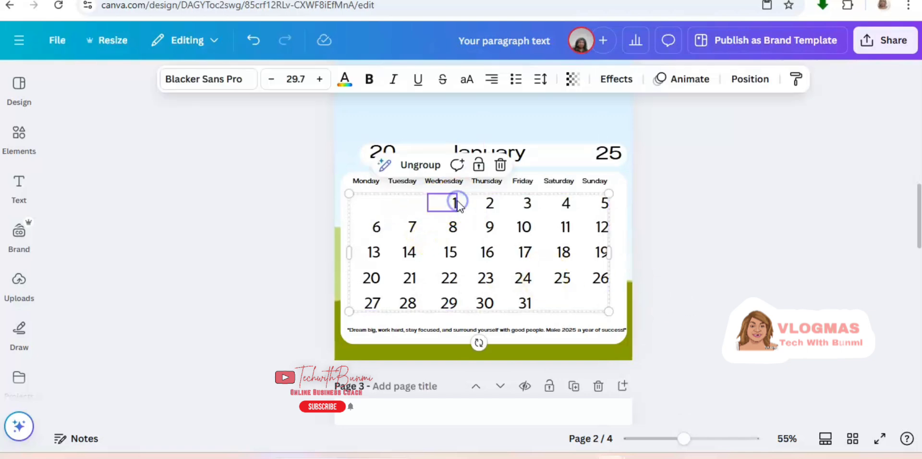
{"action": "left_click", "coordinate": [400, 208]}
{"action": "left_click_drag", "start_coordinate": [349, 197], "coordinate": [349, 196]}
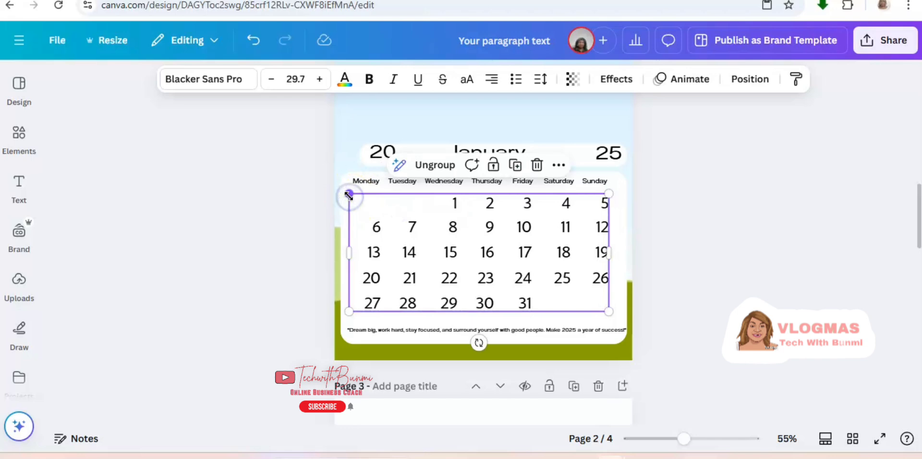
{"action": "left_click", "coordinate": [433, 166]}
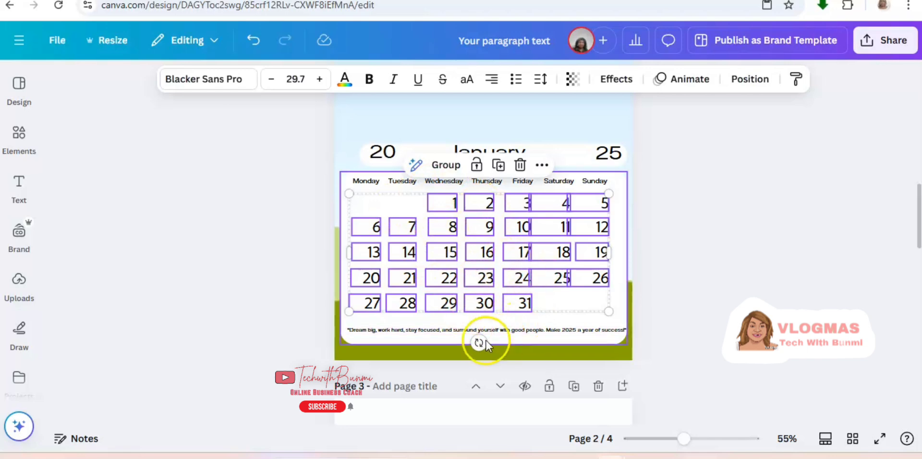
{"action": "left_click", "coordinate": [278, 233]}
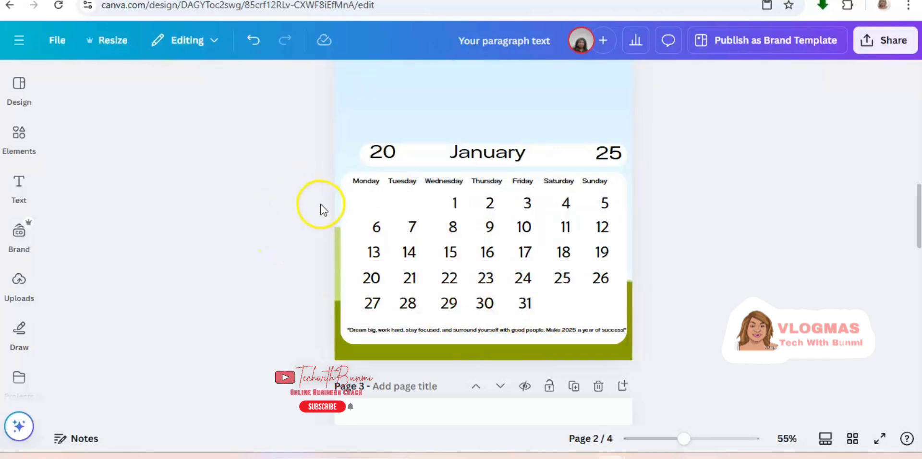
Group the first row of dates, 1 to 5, and set its font to Anantason ExtraExpanded.
{"action": "left_click_drag", "start_coordinate": [327, 201], "coordinate": [615, 210]}
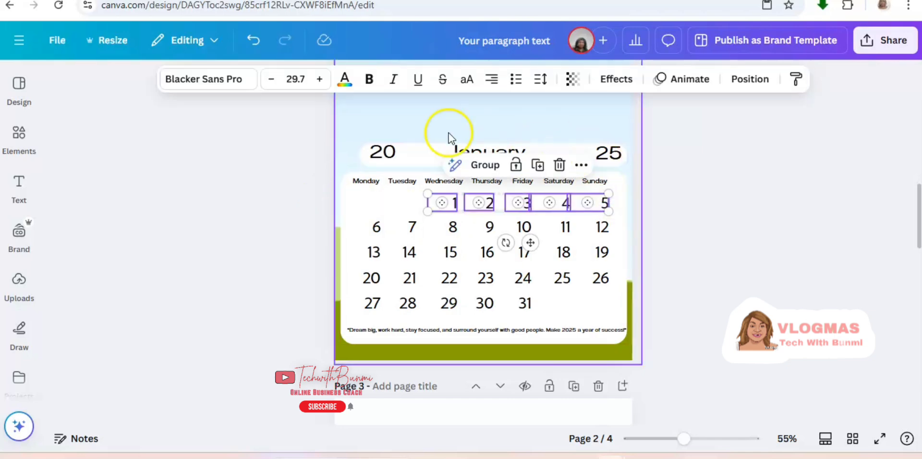
{"action": "left_click", "coordinate": [484, 166]}
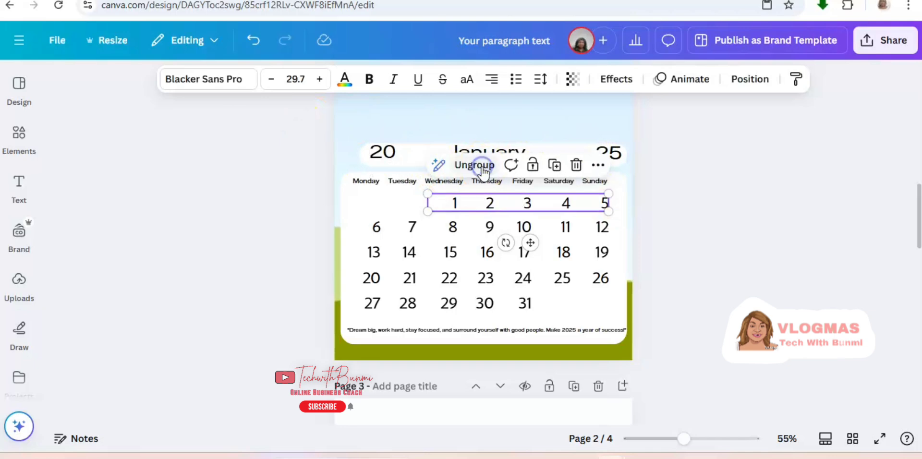
{"action": "left_click", "coordinate": [234, 83]}
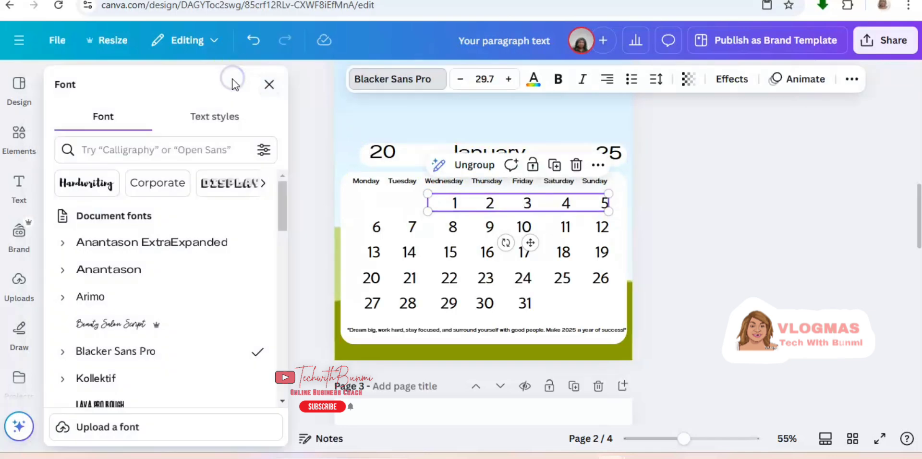
{"action": "left_click", "coordinate": [196, 246]}
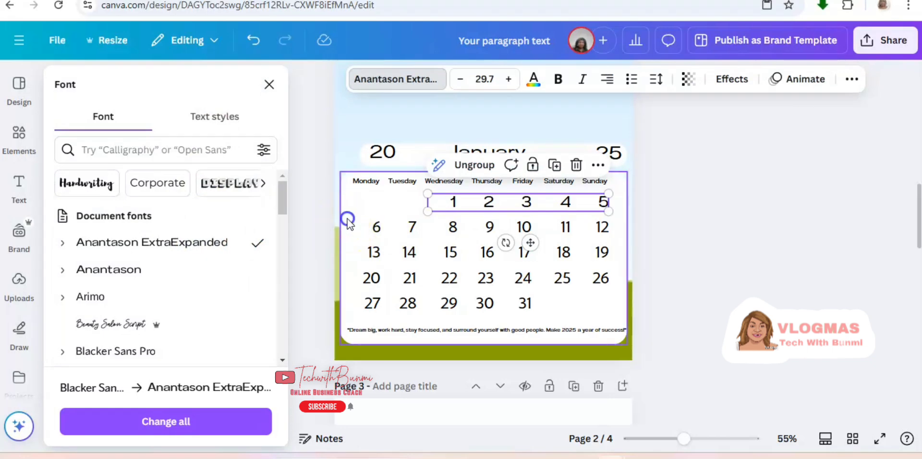
Group the remaining dates, 6 to 31, and set their font to Anantason ExtraExpanded.
{"action": "left_click_drag", "start_coordinate": [347, 218], "coordinate": [610, 316]}
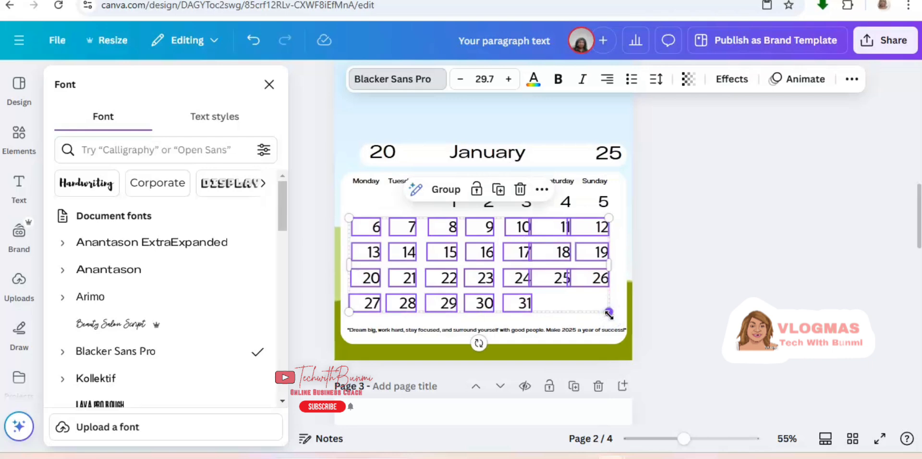
{"action": "left_click", "coordinate": [445, 190]}
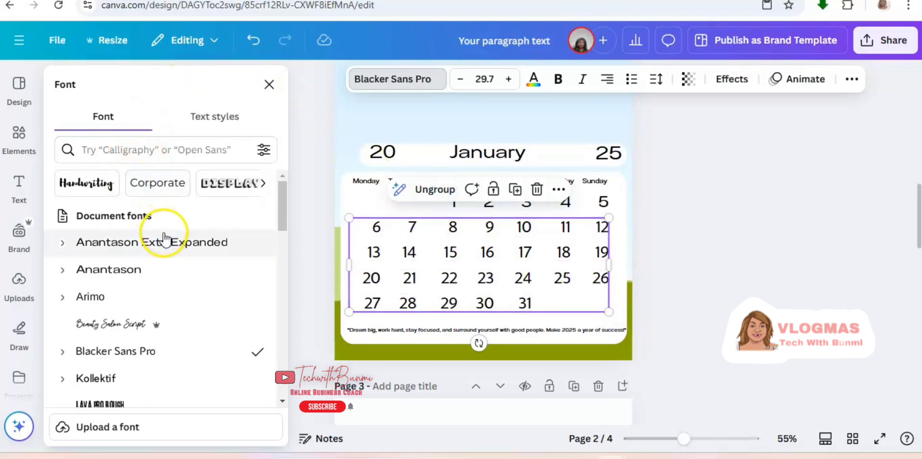
{"action": "left_click", "coordinate": [392, 93]}
{"action": "left_click", "coordinate": [410, 238]}
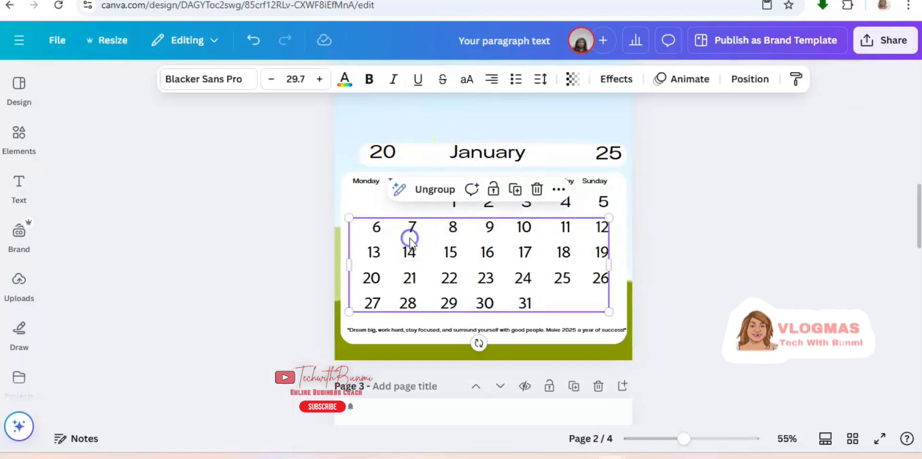
{"action": "left_click", "coordinate": [223, 80]}
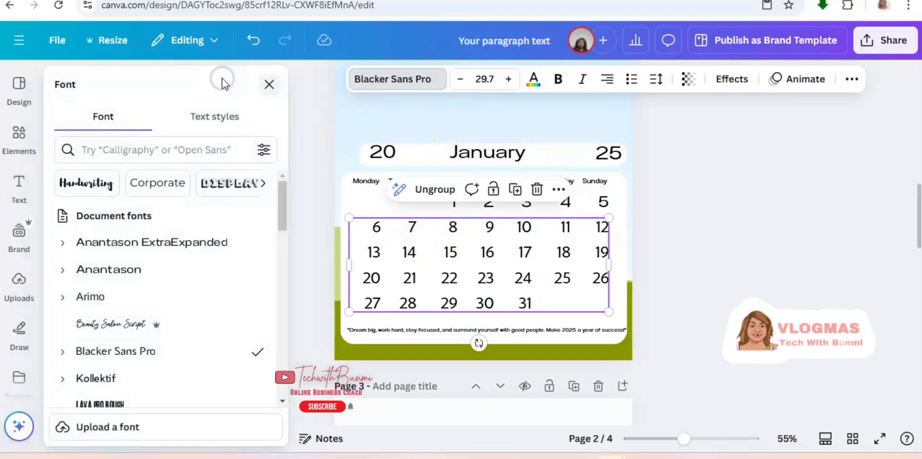
{"action": "left_click", "coordinate": [191, 247]}
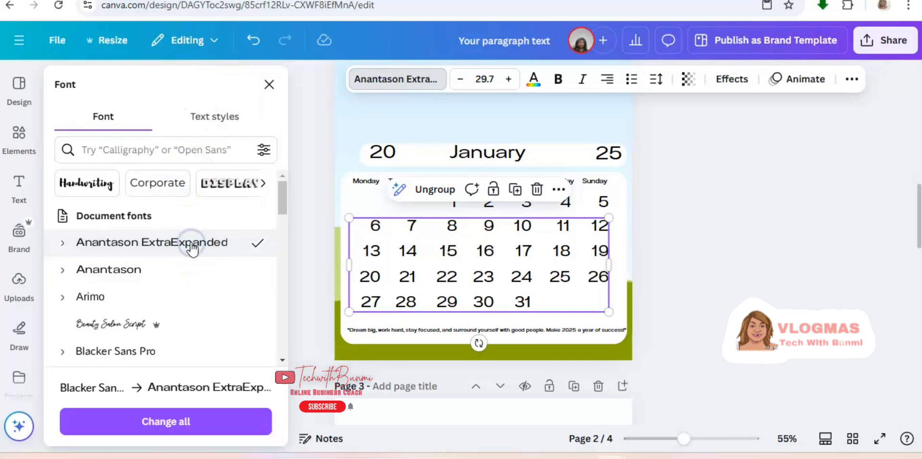
{"action": "left_click", "coordinate": [675, 321]}
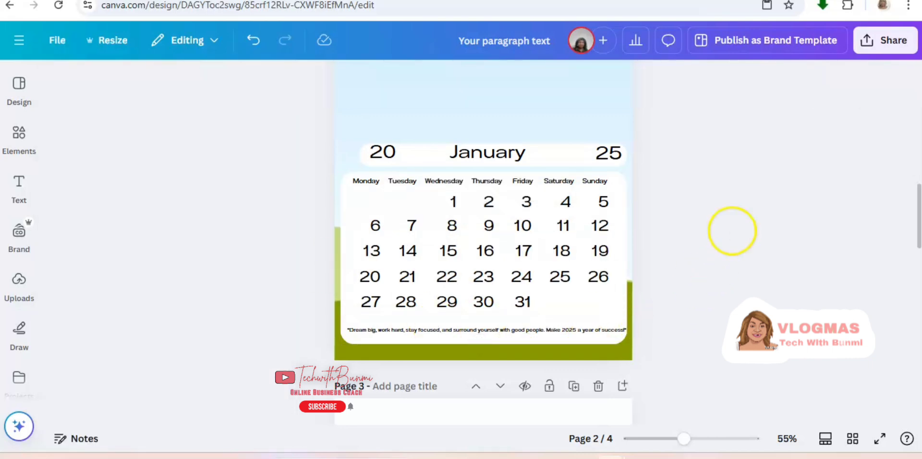
Try enlarging the font size of the date 3 to 32.7, and undo the increase.
{"action": "scroll", "coordinate": [732, 231], "scroll_direction": "down", "scroll_amount": 3}
{"action": "scroll", "coordinate": [732, 230], "scroll_direction": "up", "scroll_amount": 5}
{"action": "scroll", "coordinate": [731, 232], "scroll_direction": "up", "scroll_amount": 1}
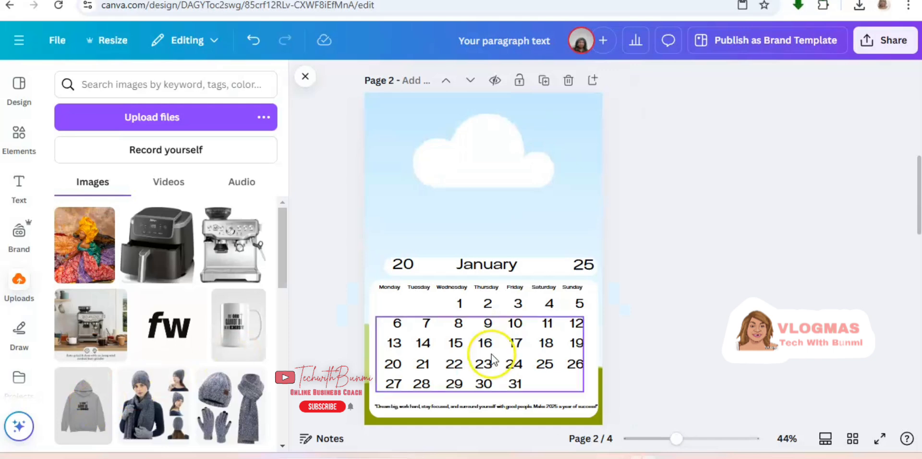
{"action": "left_click", "coordinate": [504, 304]}
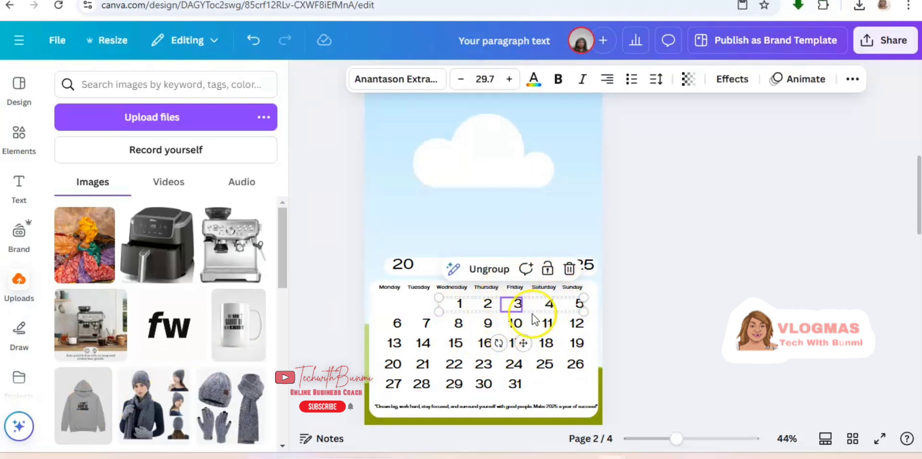
{"action": "left_click", "coordinate": [510, 79]}
{"action": "left_click", "coordinate": [510, 79]}
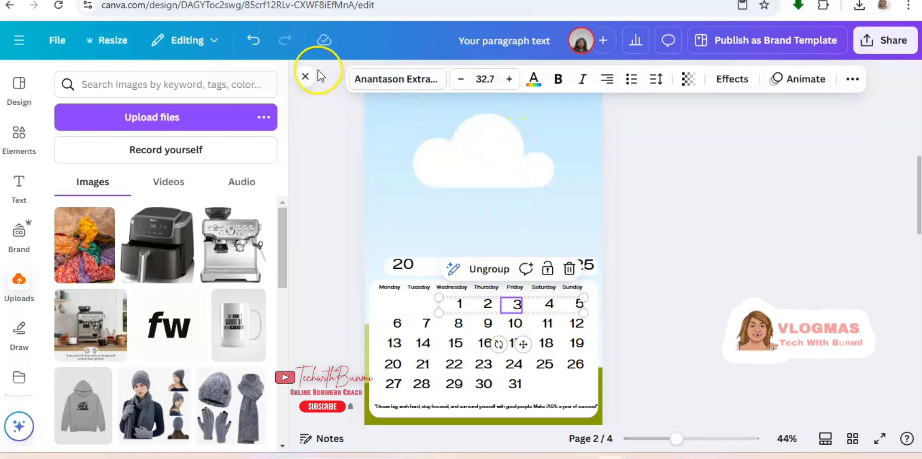
{"action": "left_click", "coordinate": [252, 40]}
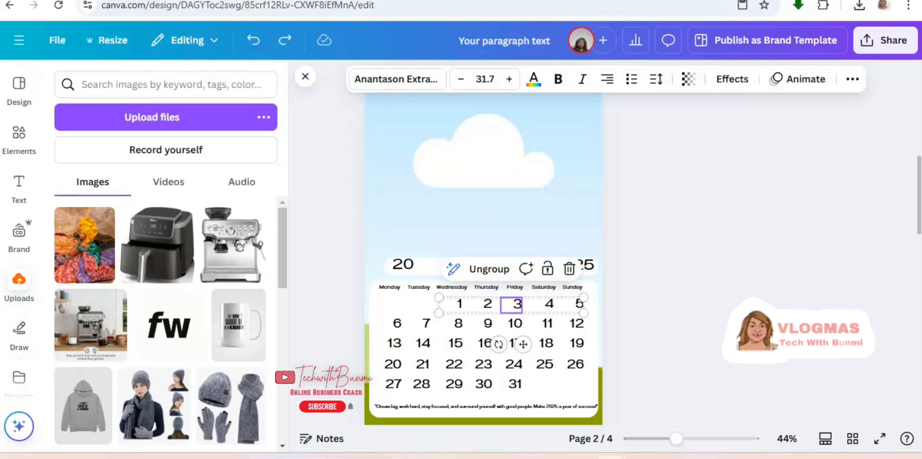
Fill the January page's cloud-and-sky frame with the uploaded photo of the woman in a yellow headwrap, and select the filled frame.
{"action": "left_click", "coordinate": [72, 248]}
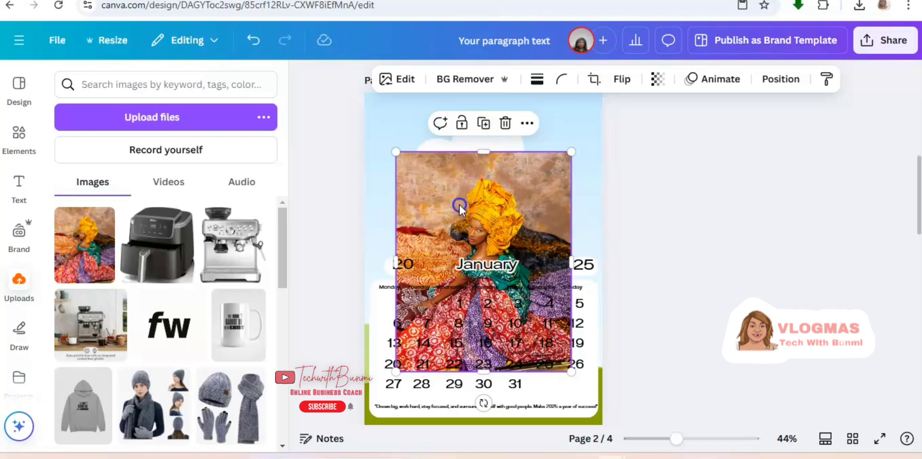
{"action": "left_click_drag", "start_coordinate": [459, 203], "coordinate": [457, 165]}
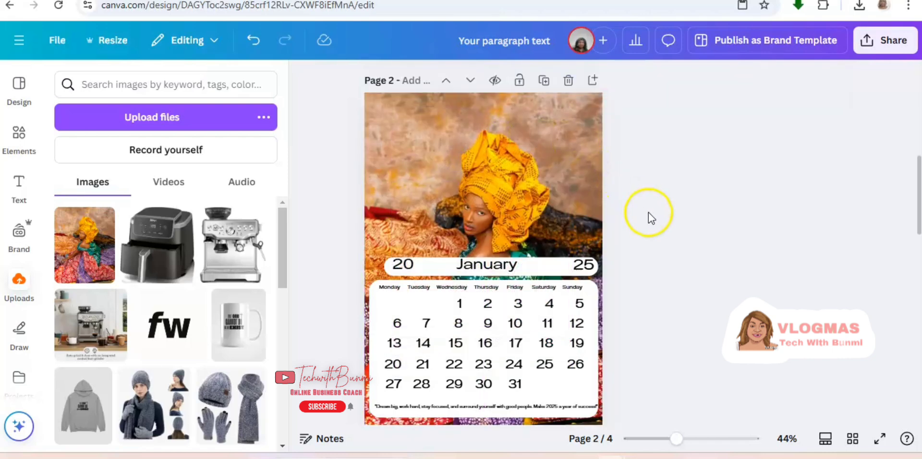
{"action": "scroll", "coordinate": [648, 213], "scroll_direction": "down", "scroll_amount": 2}
{"action": "scroll", "coordinate": [648, 213], "scroll_direction": "up", "scroll_amount": 3}
{"action": "scroll", "coordinate": [649, 212], "scroll_direction": "down", "scroll_amount": 1}
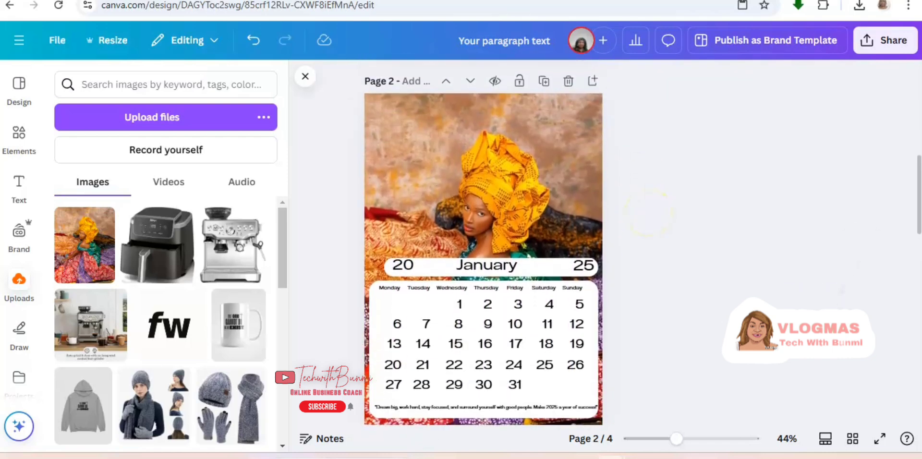
{"action": "scroll", "coordinate": [648, 212], "scroll_direction": "down", "scroll_amount": 1}
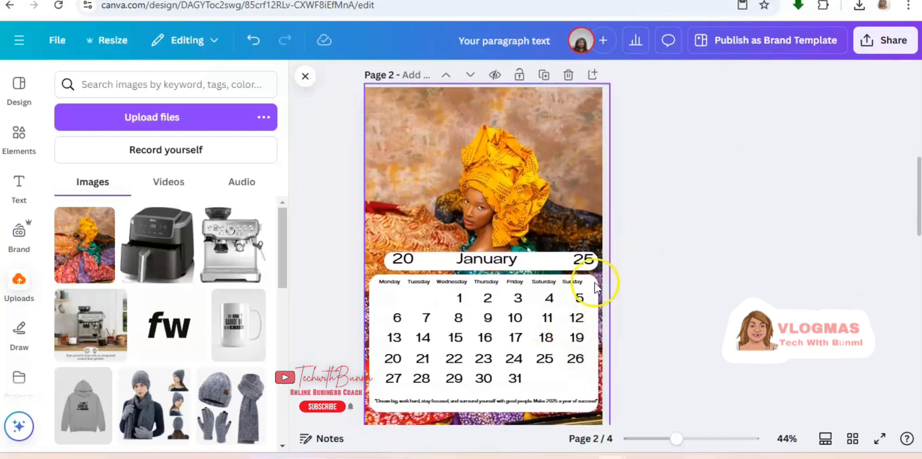
{"action": "left_click", "coordinate": [598, 168]}
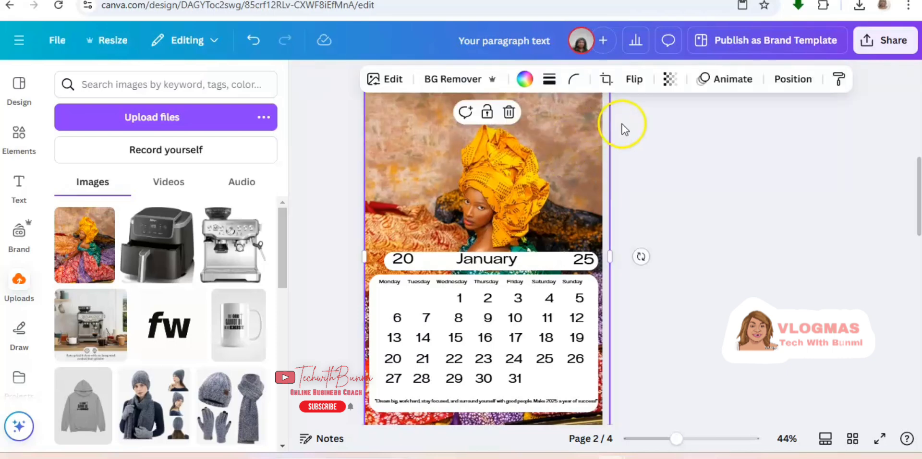
Deselect the photo frame on page 2 and duplicate the finished January page.
{"action": "scroll", "coordinate": [622, 124], "scroll_direction": "up", "scroll_amount": 2}
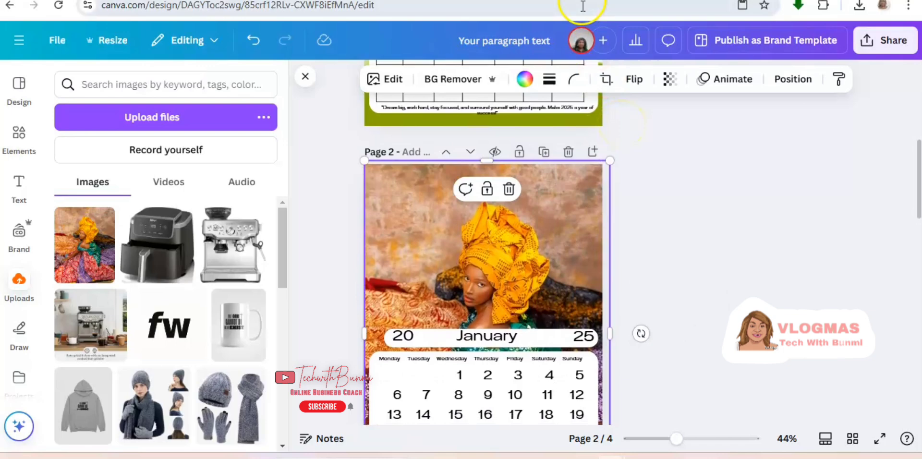
{"action": "left_click", "coordinate": [653, 138]}
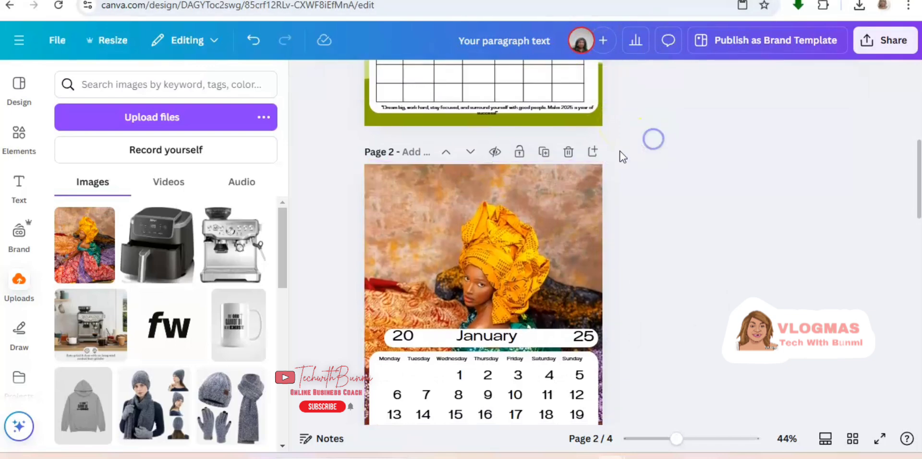
{"action": "left_click", "coordinate": [544, 153]}
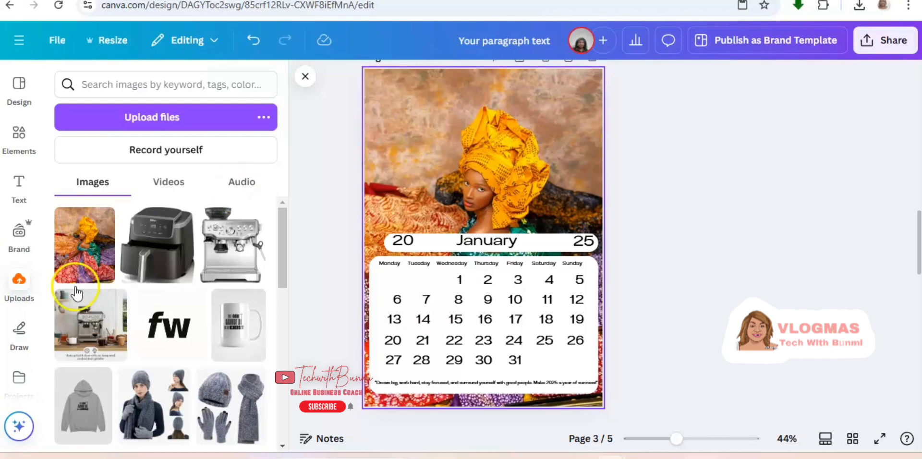
Shorten the photo frame on page 3 so it covers only the upper half, ending just above the January heading.
{"action": "left_click", "coordinate": [513, 404]}
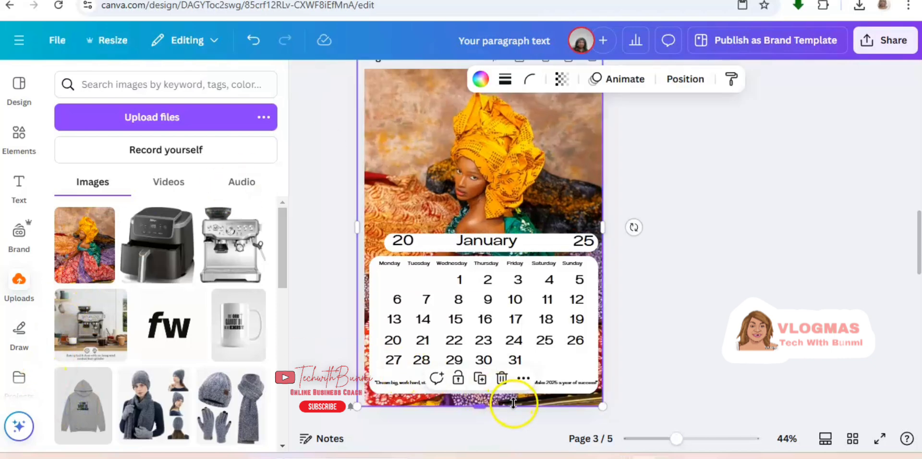
{"action": "left_click_drag", "start_coordinate": [514, 405], "coordinate": [481, 218]}
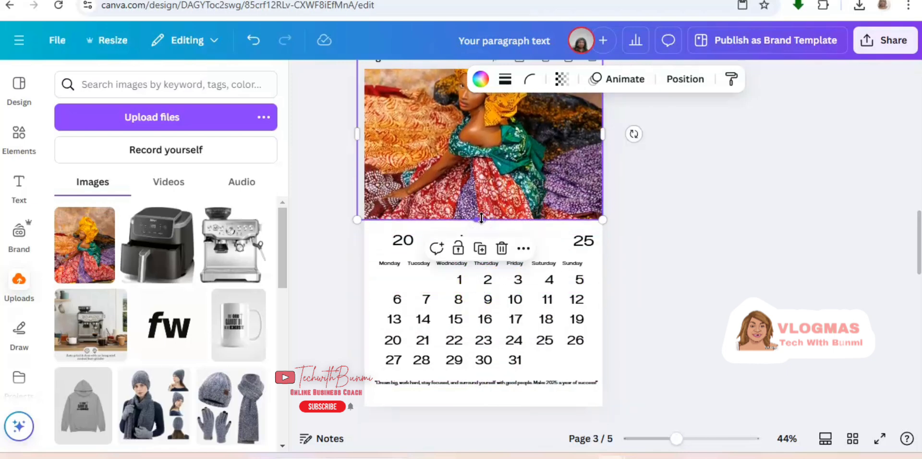
{"action": "scroll", "coordinate": [737, 275], "scroll_direction": "up", "scroll_amount": 3}
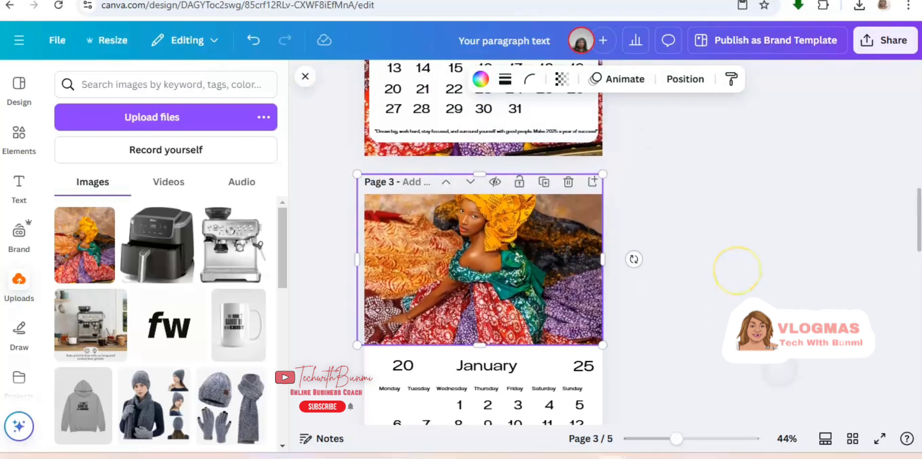
{"action": "left_click", "coordinate": [784, 280]}
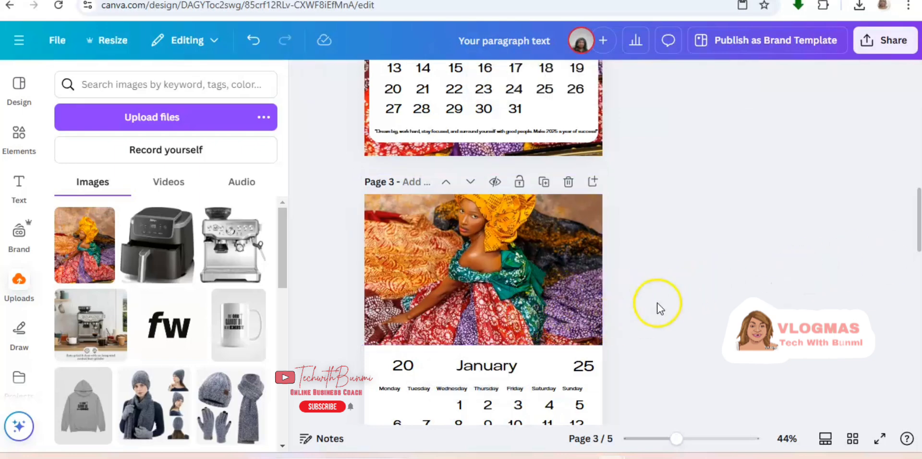
{"action": "scroll", "coordinate": [656, 305], "scroll_direction": "down", "scroll_amount": 5}
{"action": "scroll", "coordinate": [658, 298], "scroll_direction": "up", "scroll_amount": 3}
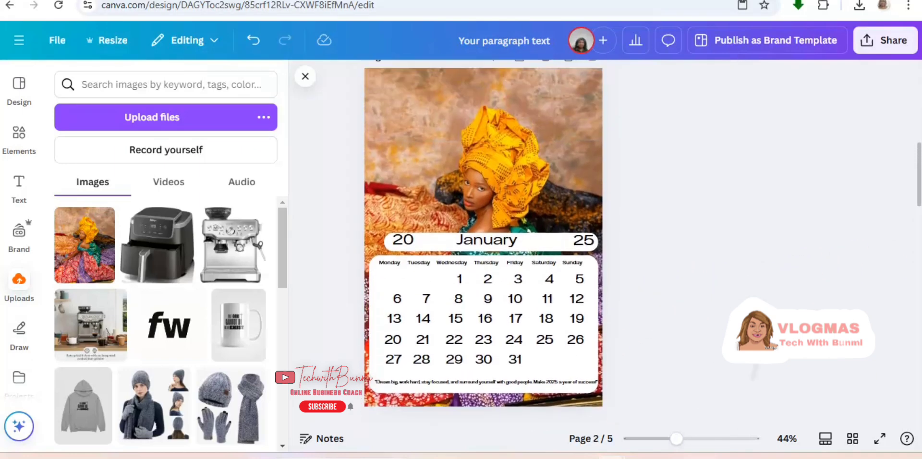
{"action": "scroll", "coordinate": [392, 268], "scroll_direction": "up", "scroll_amount": 5}
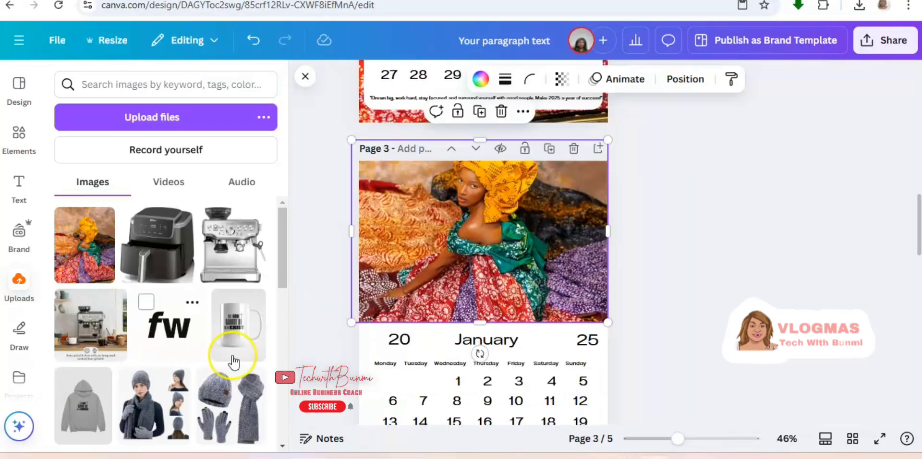
Delete the image from the photo frame on page 3, keeping the empty grid.
{"action": "left_click", "coordinate": [409, 249]}
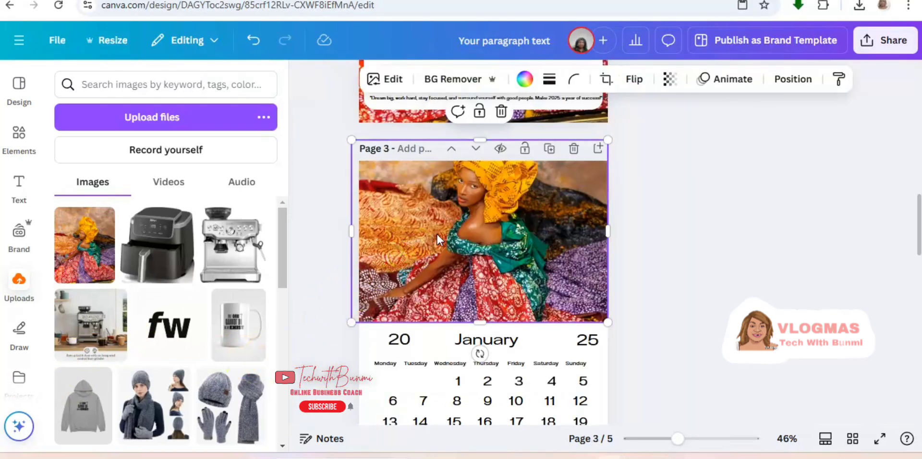
{"action": "left_click", "coordinate": [503, 113]}
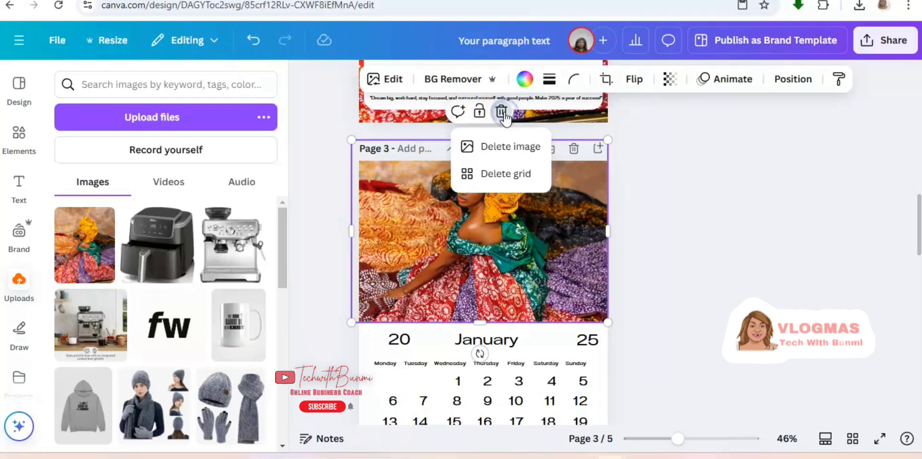
{"action": "left_click", "coordinate": [511, 149]}
{"action": "left_click", "coordinate": [694, 279]}
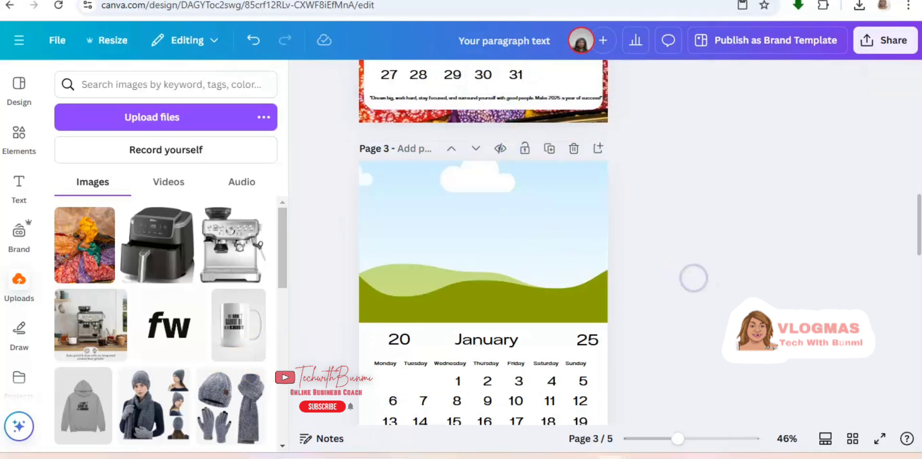
{"action": "scroll", "coordinate": [694, 278], "scroll_direction": "down", "scroll_amount": 1}
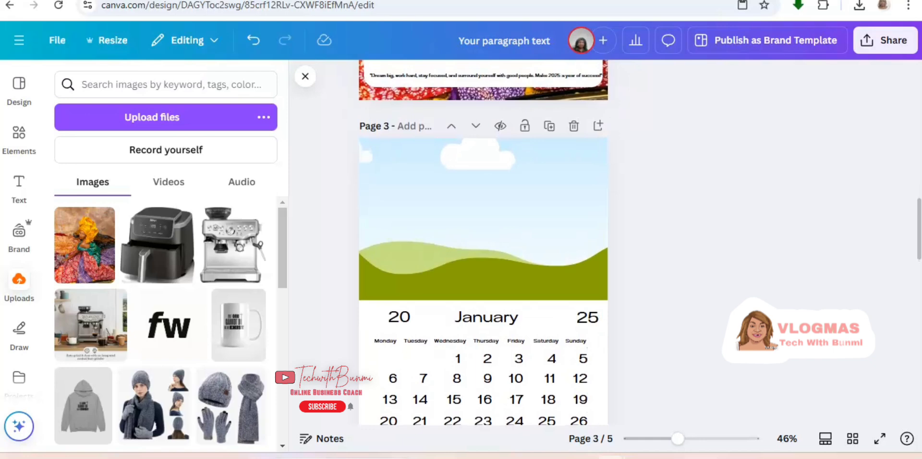
{"action": "scroll", "coordinate": [693, 278], "scroll_direction": "up", "scroll_amount": 1}
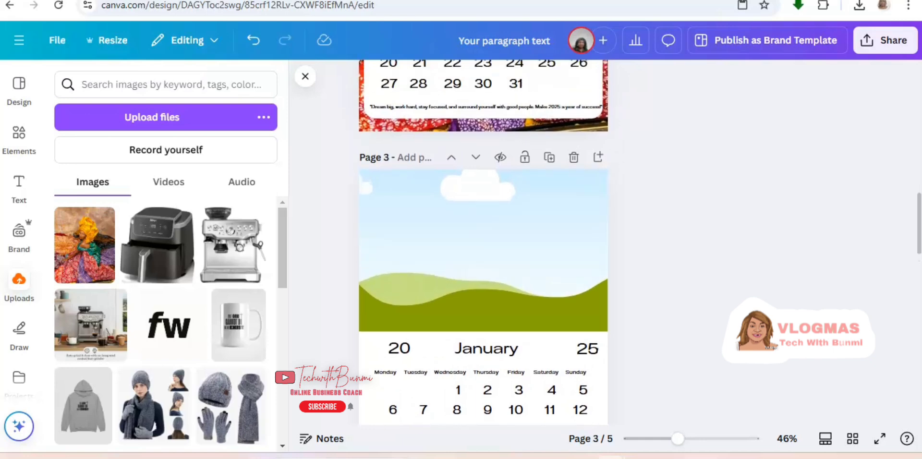
Duplicate page 3 and narrow the empty photo frame on page 4 to a tall portrait area on the right side of the page.
{"action": "left_click", "coordinate": [549, 157]}
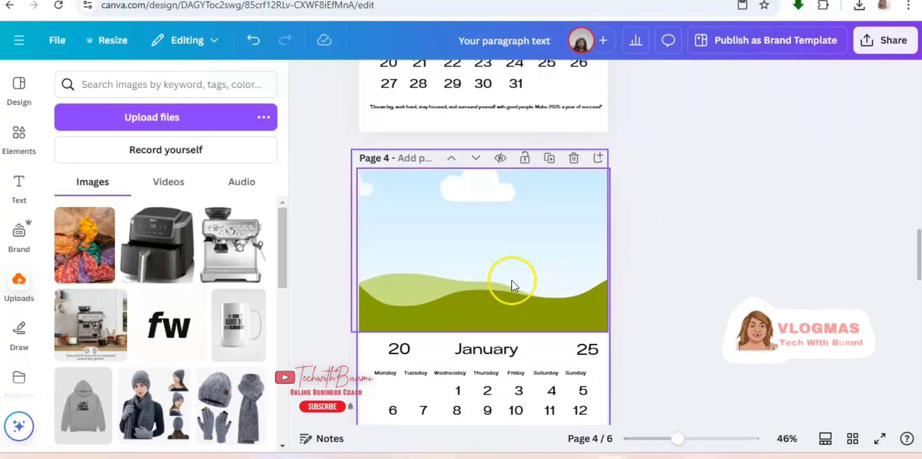
{"action": "left_click", "coordinate": [510, 279]}
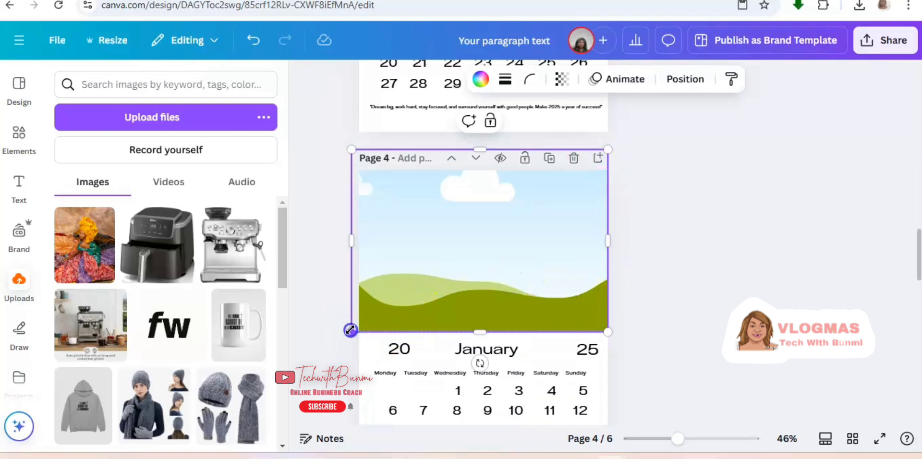
{"action": "left_click_drag", "start_coordinate": [350, 330], "coordinate": [504, 343]}
{"action": "left_click_drag", "start_coordinate": [526, 298], "coordinate": [520, 315]}
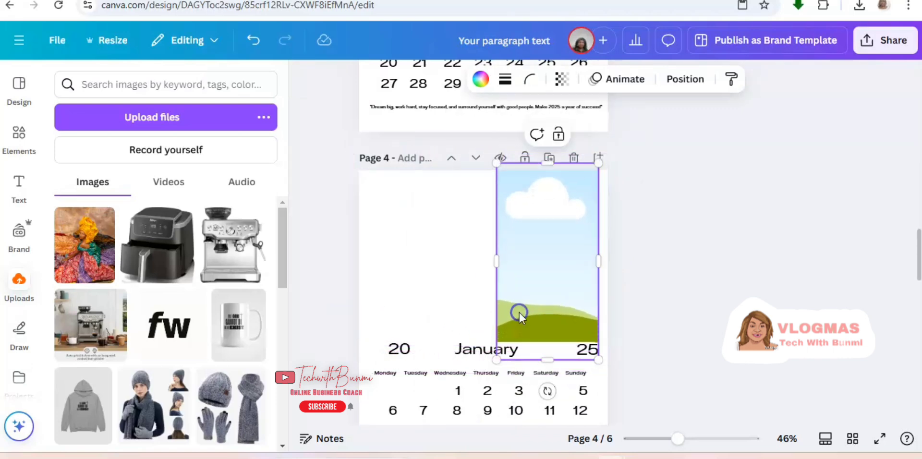
{"action": "left_click", "coordinate": [359, 261]}
Delete the 20 and 25 texts on either side of the January heading on page 4.
{"action": "left_click", "coordinate": [403, 355]}
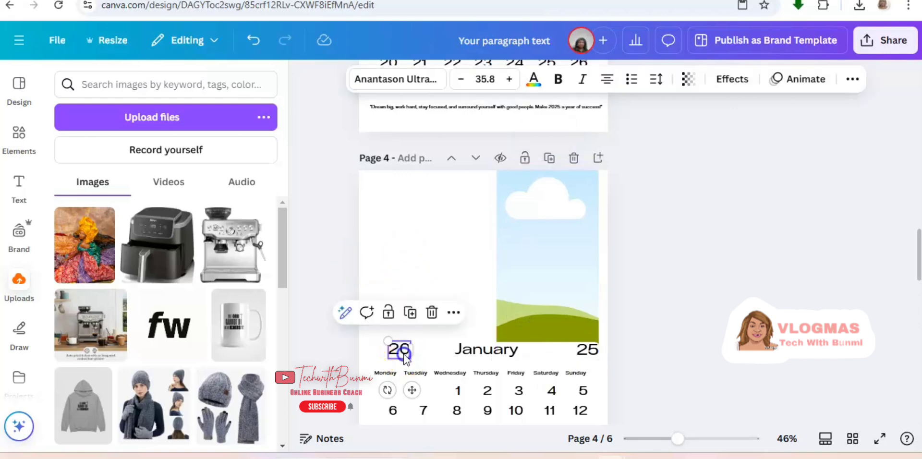
{"action": "left_click", "coordinate": [429, 311]}
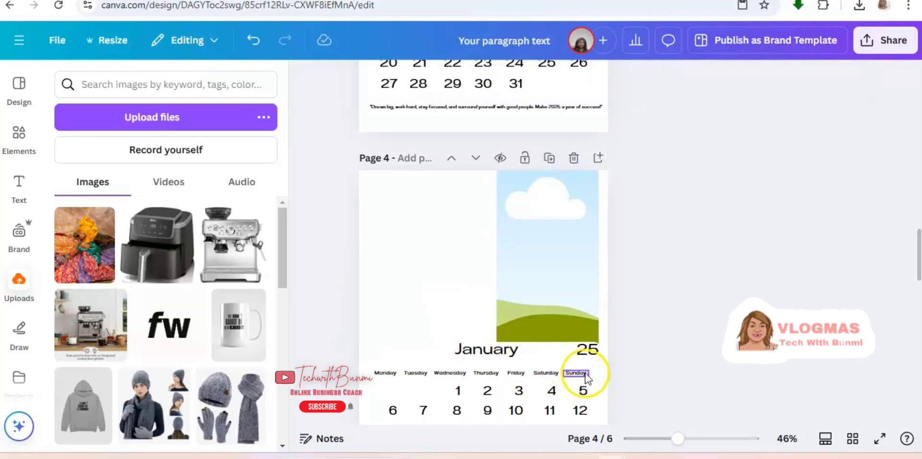
{"action": "left_click", "coordinate": [585, 356]}
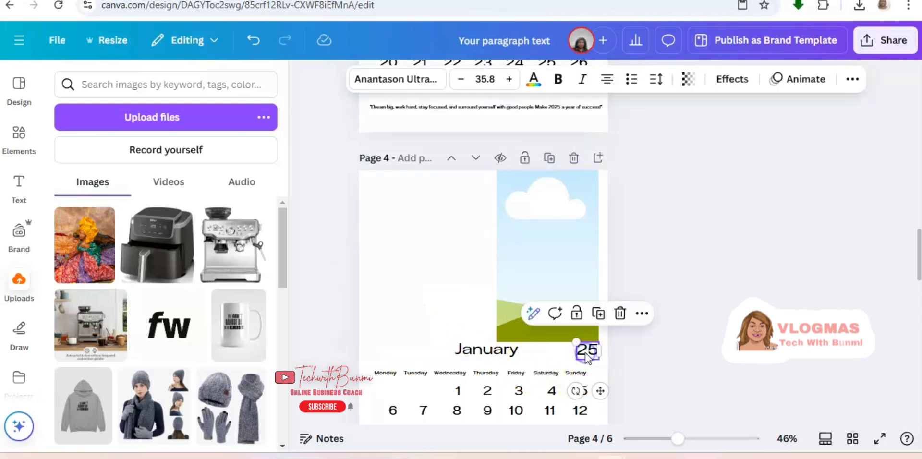
{"action": "left_click", "coordinate": [619, 312]}
{"action": "left_click", "coordinate": [403, 243]}
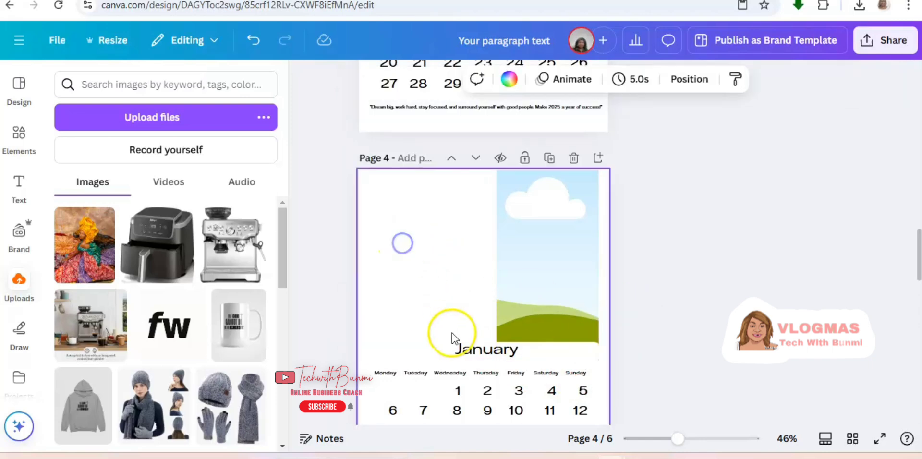
Duplicate the January heading on page 4, move the copy into the blank area beside the photo frame, and change its text to 2025.
{"action": "left_click", "coordinate": [475, 354]}
{"action": "left_click", "coordinate": [504, 312]}
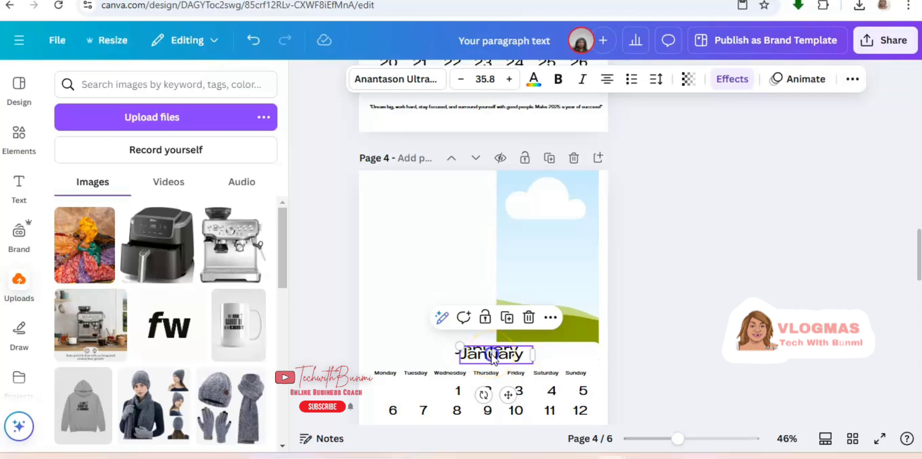
{"action": "left_click_drag", "start_coordinate": [492, 358], "coordinate": [404, 253]}
{"action": "double_click", "coordinate": [406, 255]}
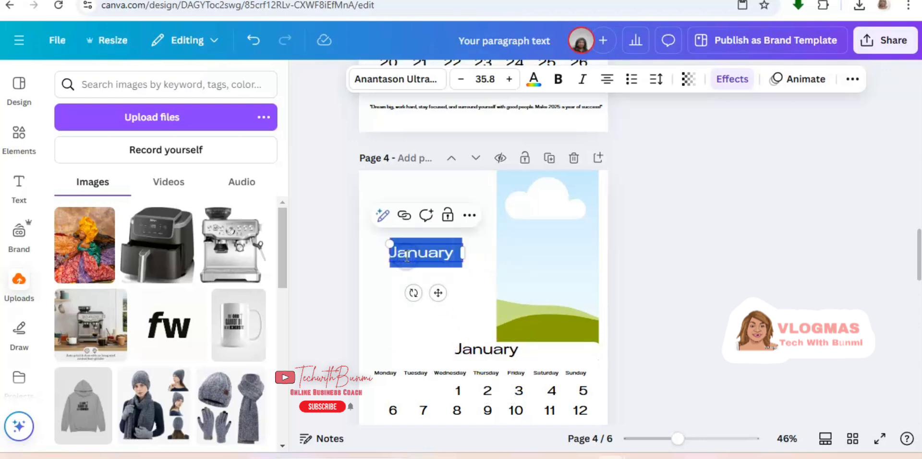
{"action": "type", "text": "e2"}
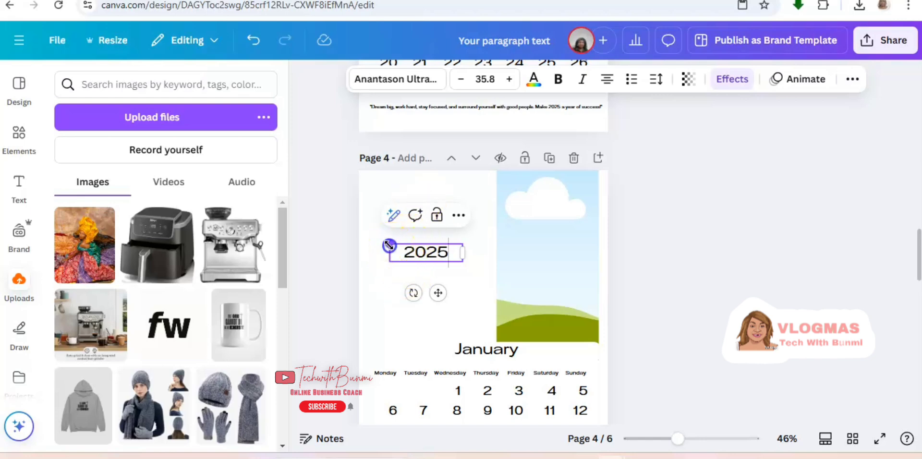
Enlarge the 2025 text on page 4 to font size 59.3.
{"action": "left_click_drag", "start_coordinate": [385, 244], "coordinate": [370, 239]}
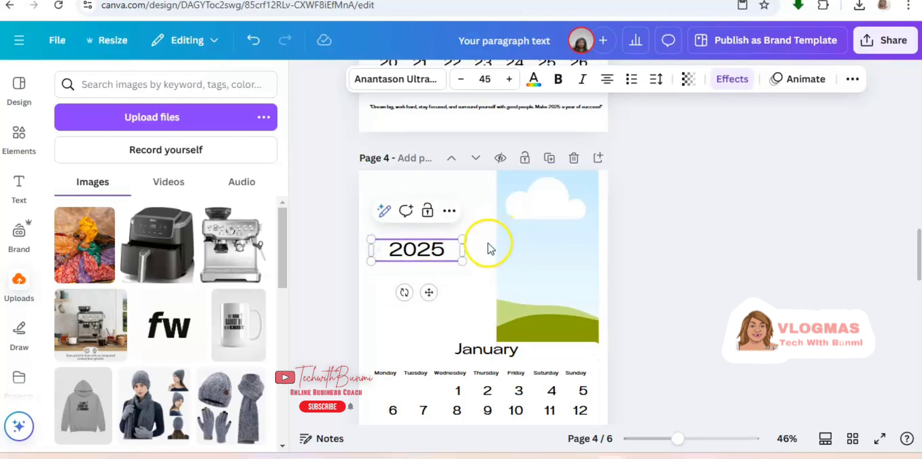
{"action": "left_click_drag", "start_coordinate": [460, 237], "coordinate": [483, 208]}
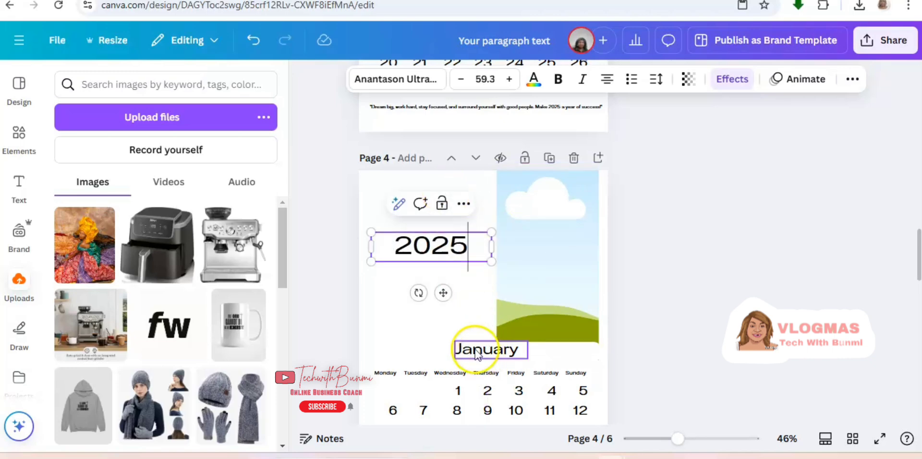
{"action": "left_click", "coordinate": [429, 327]}
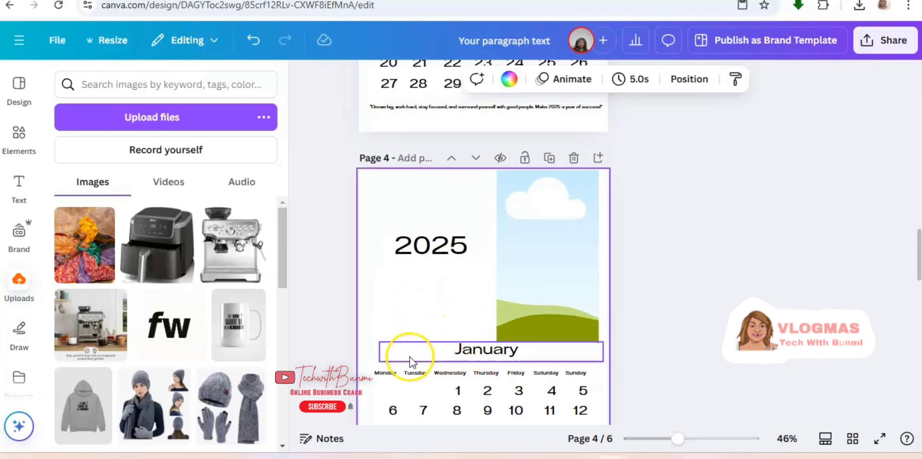
Fill the portrait frame on page 4 with the uploaded photo of the woman in the yellow headwrap.
{"action": "left_click", "coordinate": [560, 267]}
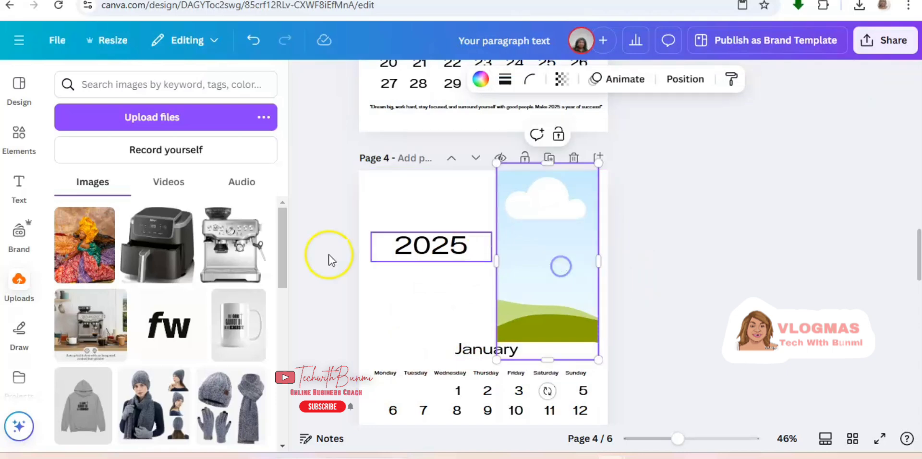
{"action": "left_click", "coordinate": [72, 246]}
{"action": "left_click_drag", "start_coordinate": [433, 341], "coordinate": [529, 264]}
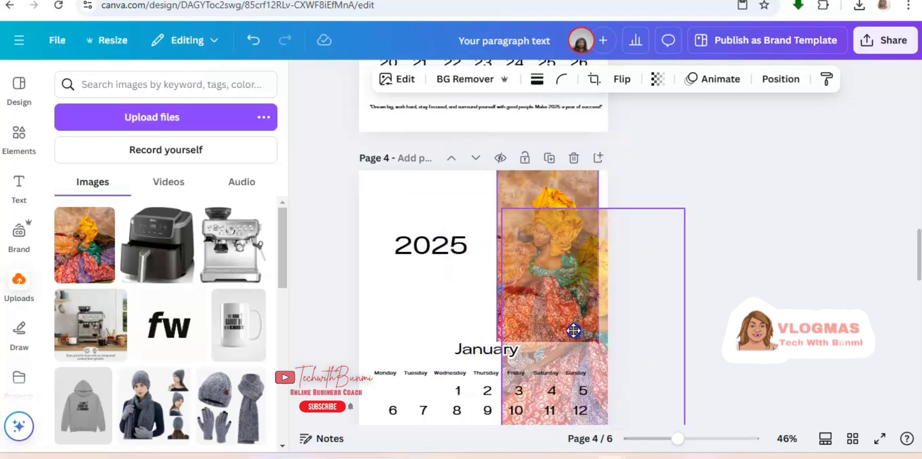
{"action": "left_click", "coordinate": [714, 296]}
{"action": "scroll", "coordinate": [712, 291], "scroll_direction": "down", "scroll_amount": 5}
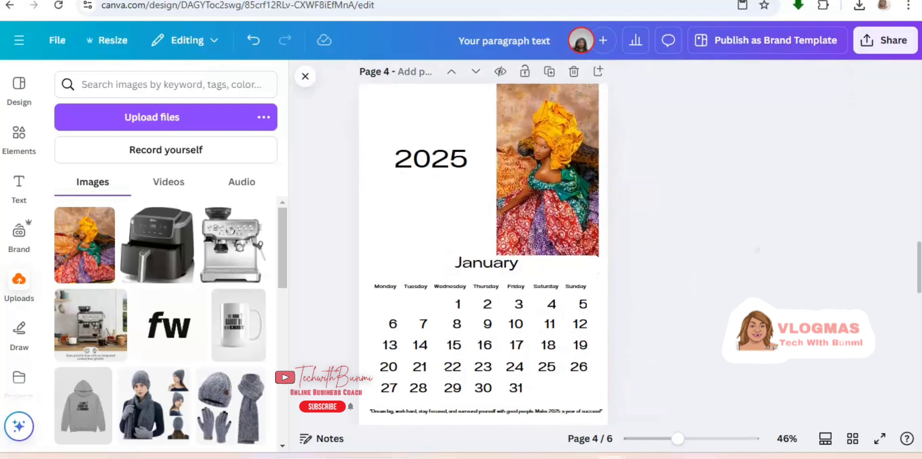
{"action": "scroll", "coordinate": [712, 291], "scroll_direction": "up", "scroll_amount": 6}
{"action": "scroll", "coordinate": [712, 291], "scroll_direction": "up", "scroll_amount": 5}
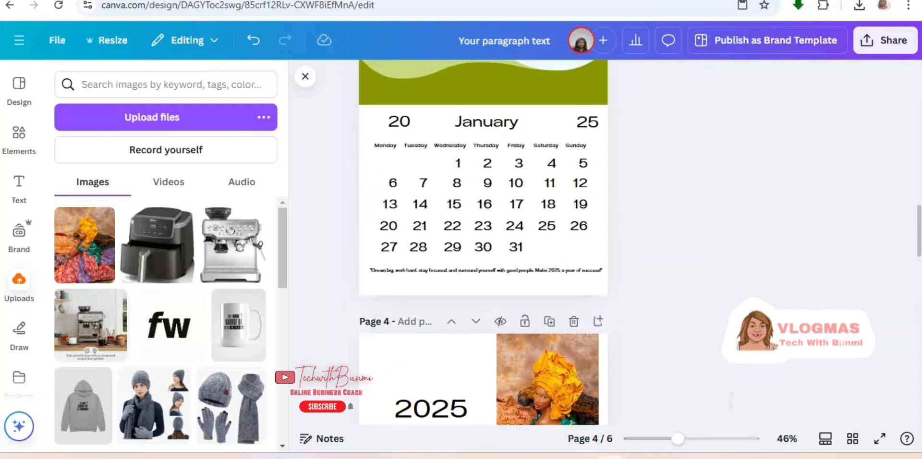
Rotate the 2025 text on page 5 to read vertically downward and place it along the photo's left edge, above the January heading.
{"action": "scroll", "coordinate": [712, 291], "scroll_direction": "down", "scroll_amount": 5}
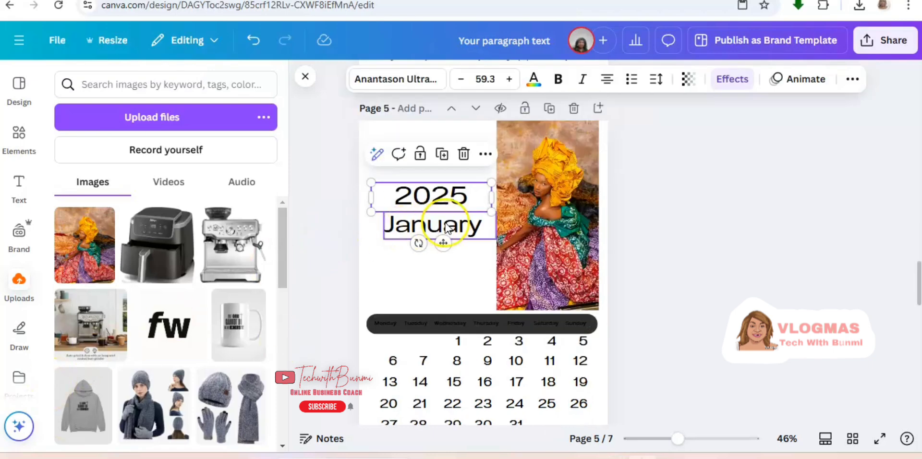
{"action": "left_click", "coordinate": [420, 243]}
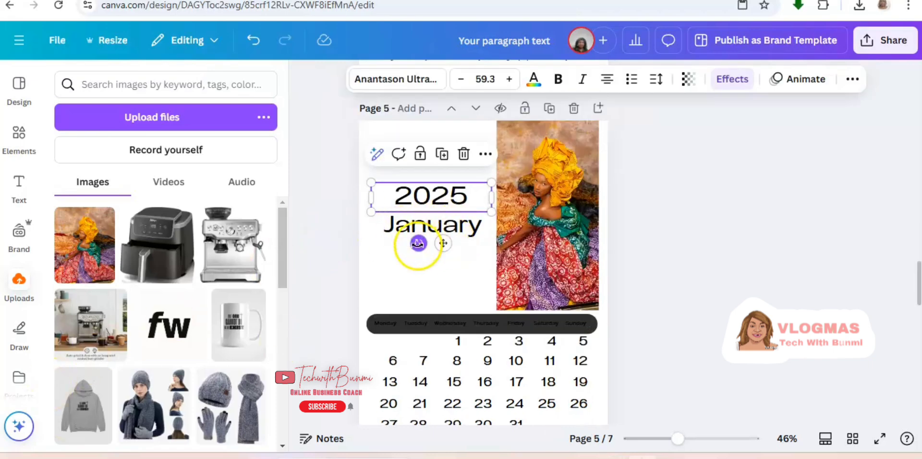
{"action": "left_click_drag", "start_coordinate": [419, 243], "coordinate": [269, 332]}
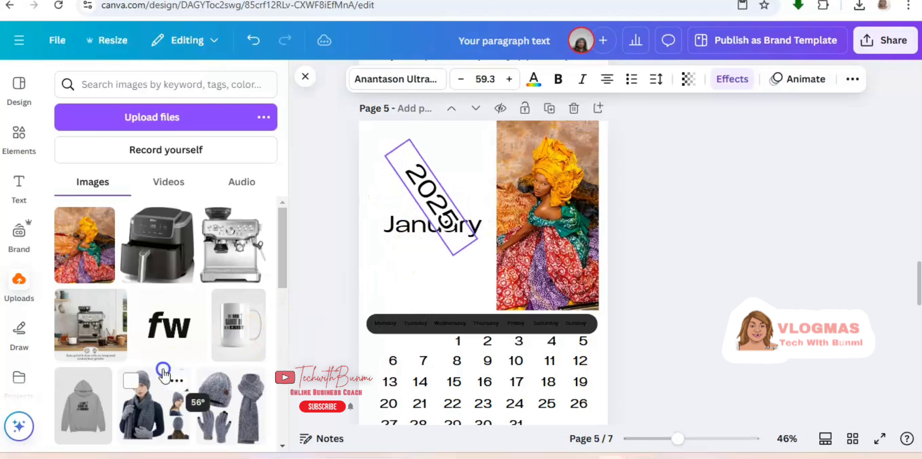
{"action": "key", "text": "ctrl+plus"}
{"action": "key", "text": "shift+Up"}
{"action": "key", "text": "shift+Up"}
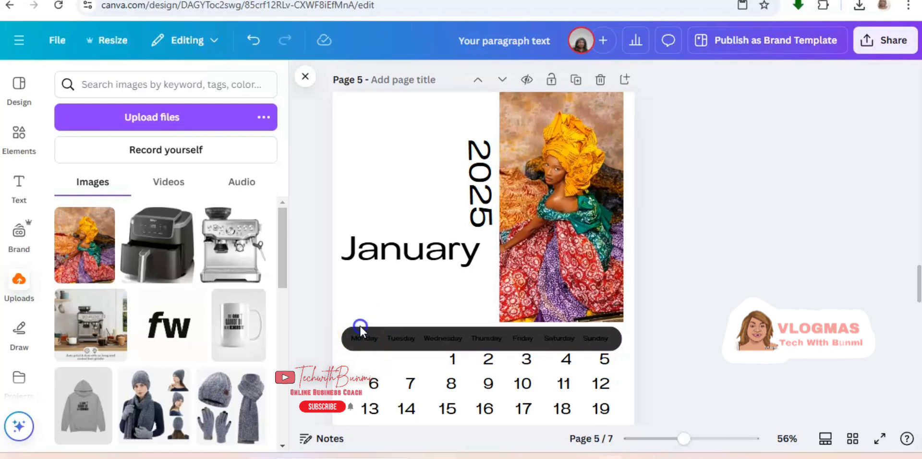
Try a gold-brown background colour on page 5 and undo it.
{"action": "left_click", "coordinate": [359, 325]}
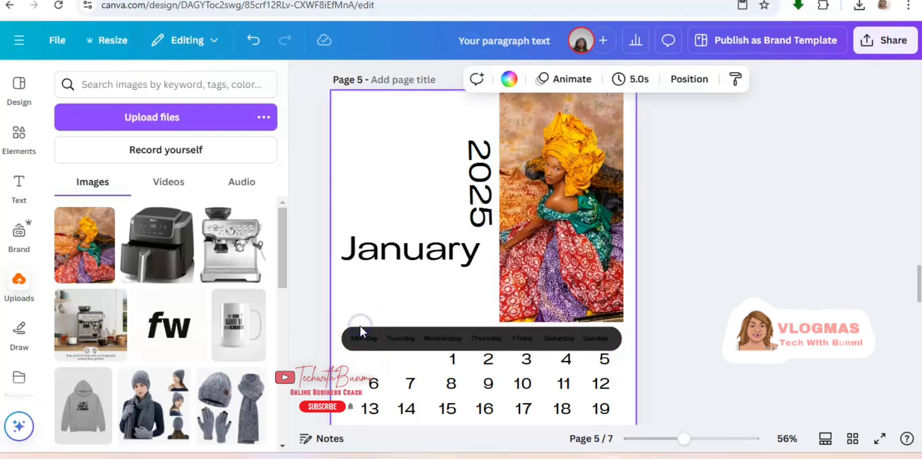
{"action": "left_click", "coordinate": [511, 80]}
{"action": "left_click", "coordinate": [142, 281]}
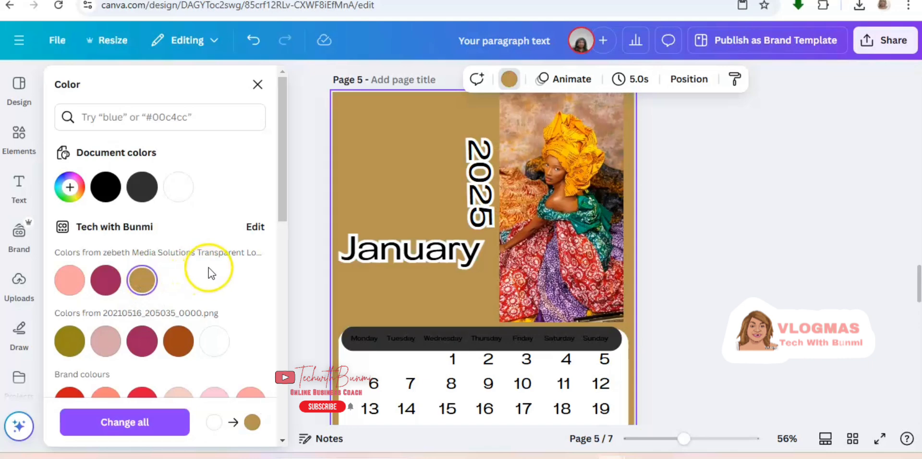
{"action": "left_click", "coordinate": [253, 42]}
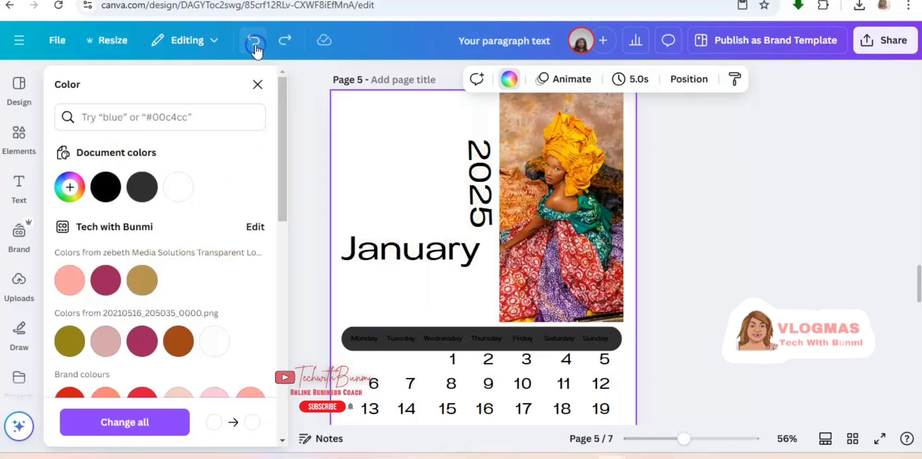
Try several palette colours on the dark weekday bar on page 5 and settle on the bright pink brand colour.
{"action": "left_click", "coordinate": [356, 339]}
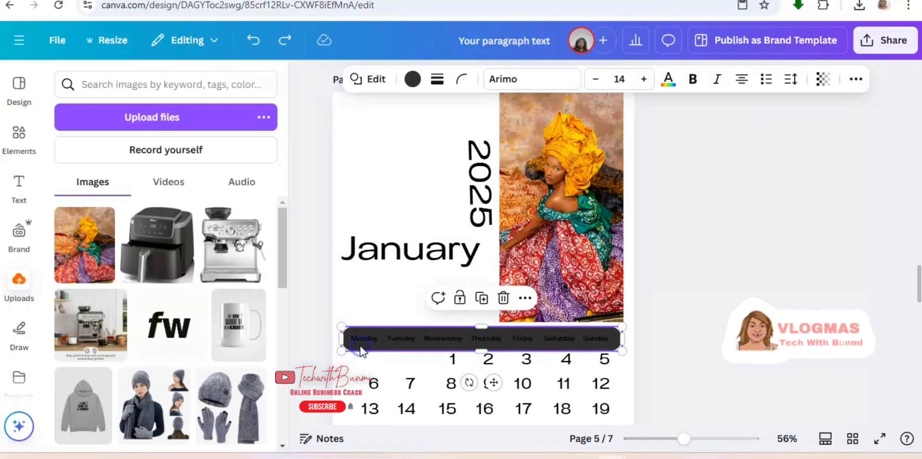
{"action": "left_click", "coordinate": [411, 84]}
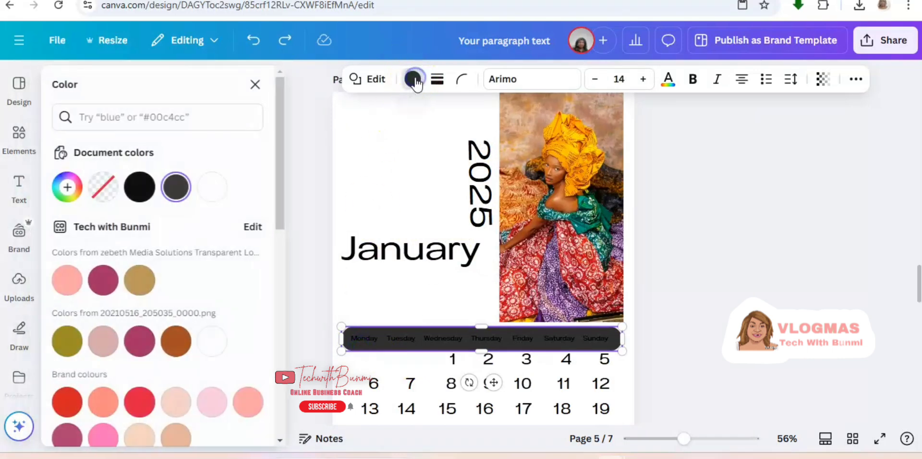
{"action": "left_click", "coordinate": [110, 282]}
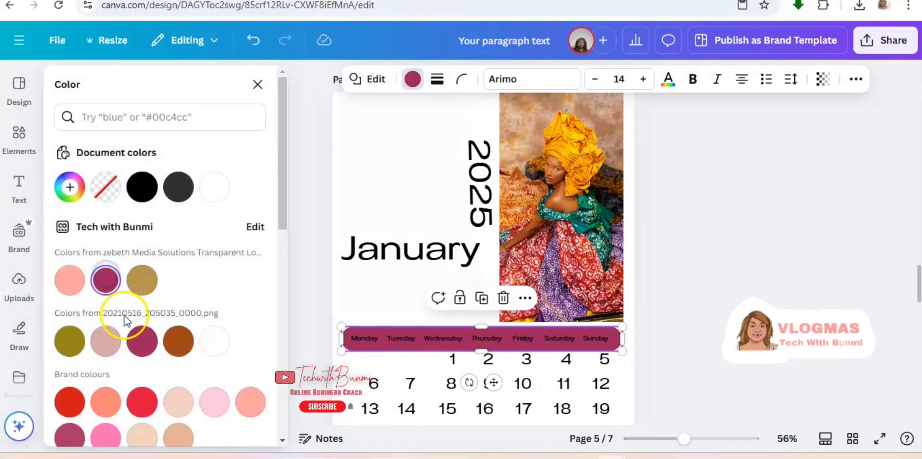
{"action": "left_click", "coordinate": [141, 340]}
{"action": "left_click", "coordinate": [178, 341]}
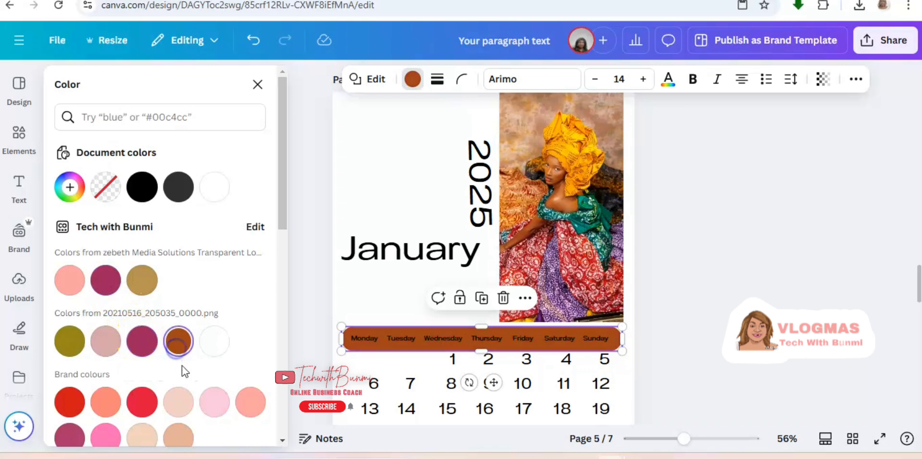
{"action": "left_click", "coordinate": [179, 402]}
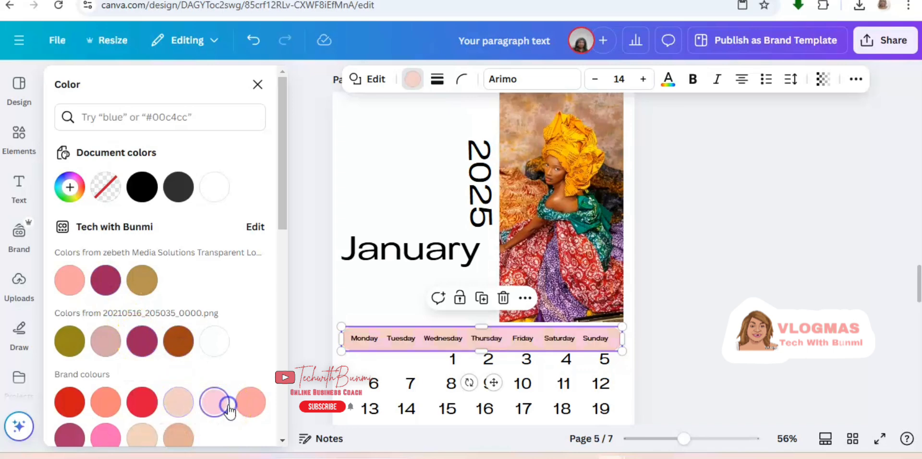
{"action": "left_click", "coordinate": [250, 404]}
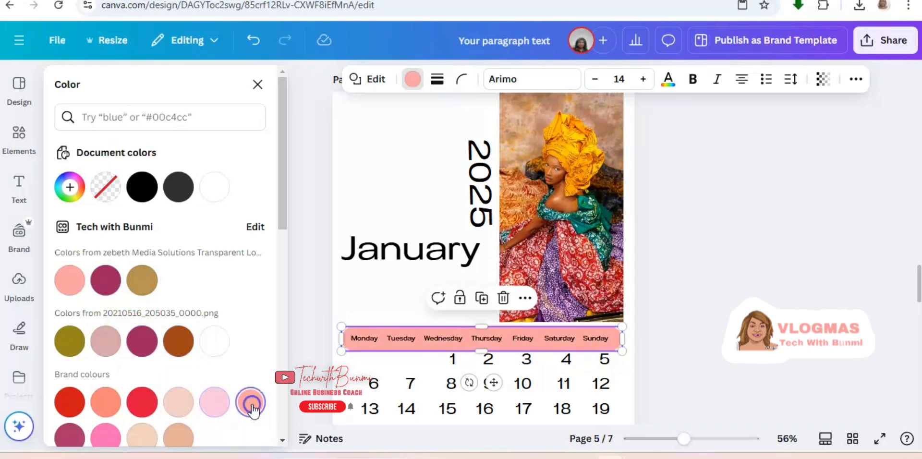
{"action": "left_click", "coordinate": [135, 406]}
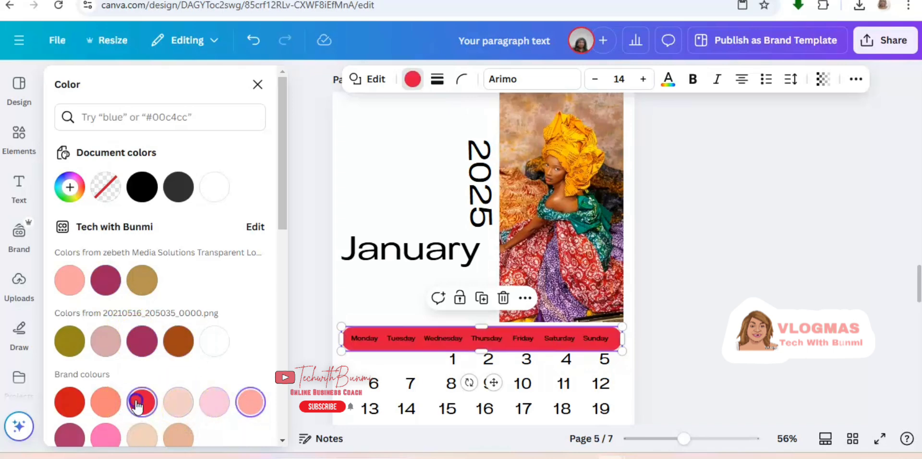
{"action": "left_click", "coordinate": [114, 437]}
Review the alternative calendar layouts across the neighbouring pages and in the overview of all pages.
{"action": "scroll", "coordinate": [483, 259], "scroll_direction": "down", "scroll_amount": 8}
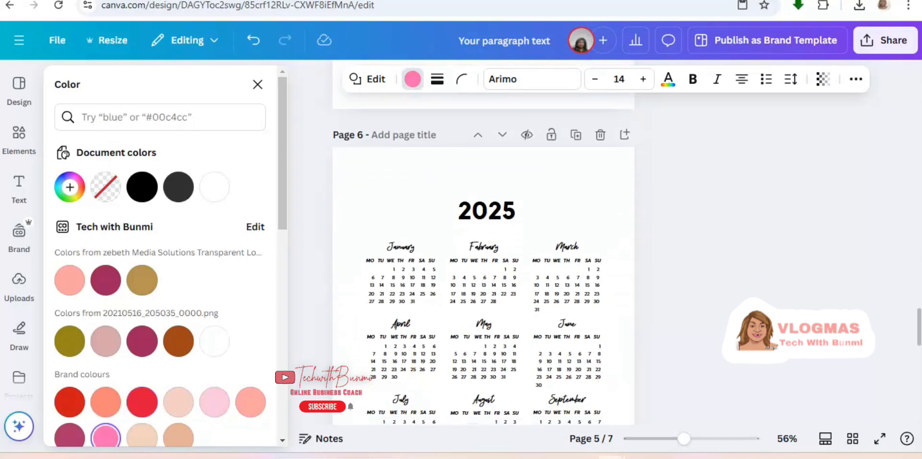
{"action": "scroll", "coordinate": [483, 258], "scroll_direction": "up", "scroll_amount": 8}
{"action": "scroll", "coordinate": [483, 258], "scroll_direction": "up", "scroll_amount": 15}
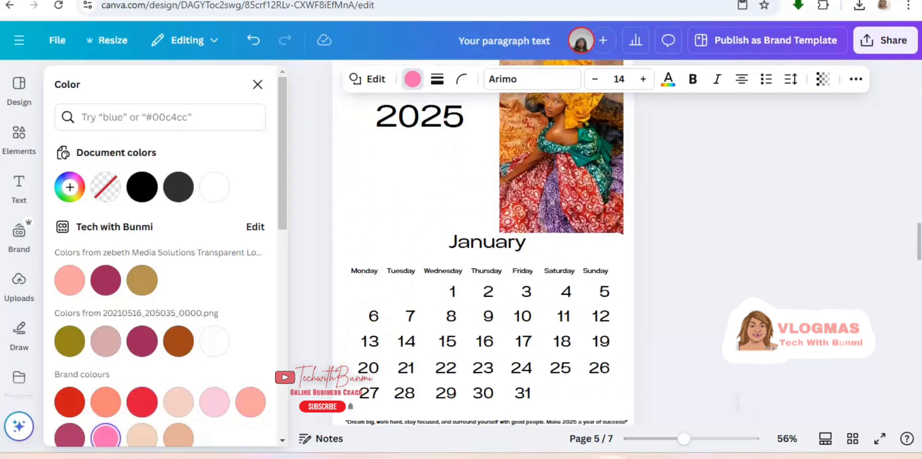
{"action": "scroll", "coordinate": [483, 258], "scroll_direction": "up", "scroll_amount": 10}
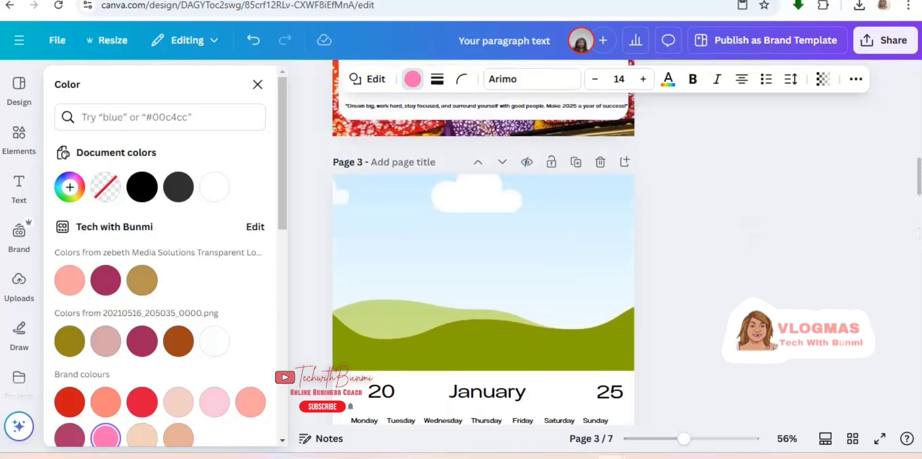
{"action": "scroll", "coordinate": [483, 259], "scroll_direction": "down", "scroll_amount": 10}
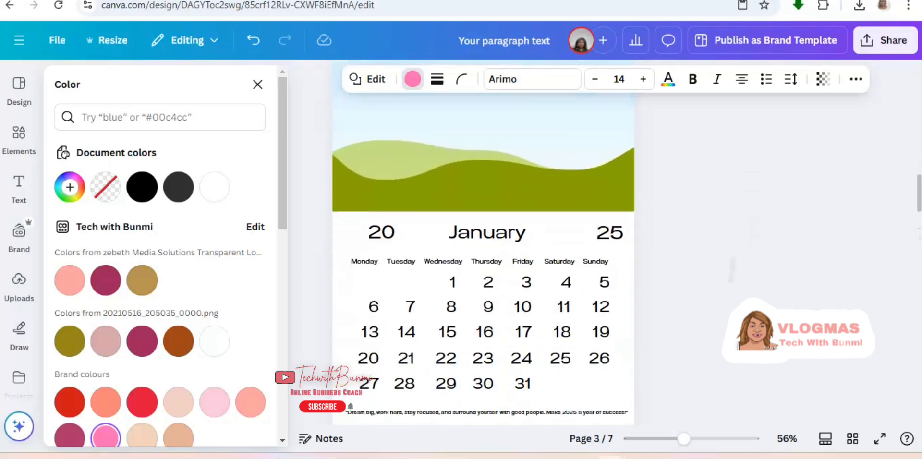
{"action": "scroll", "coordinate": [483, 258], "scroll_direction": "down", "scroll_amount": 6}
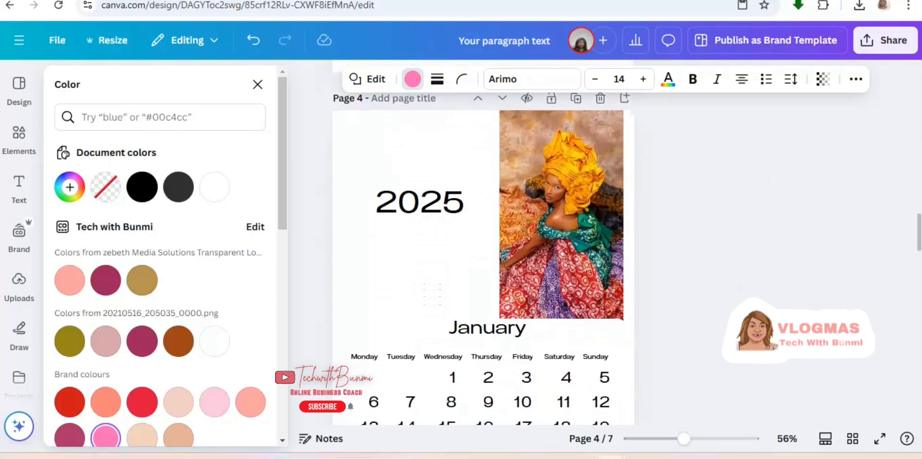
{"action": "scroll", "coordinate": [483, 258], "scroll_direction": "down", "scroll_amount": 8}
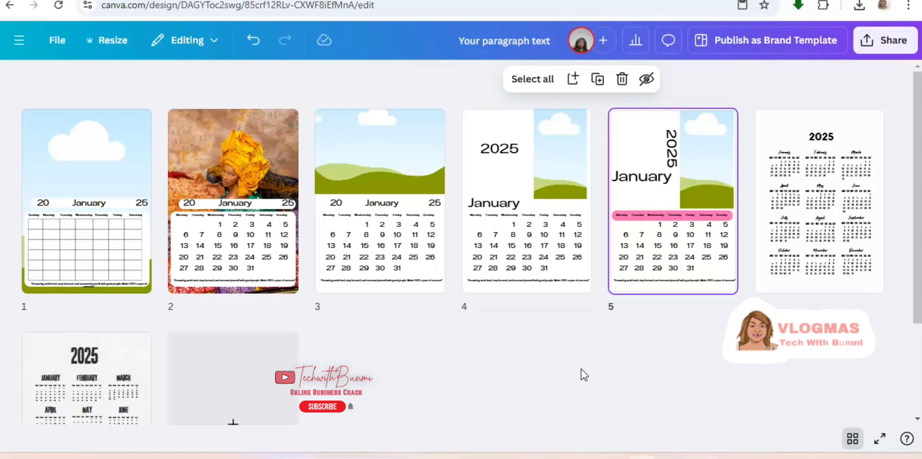
{"action": "left_click", "coordinate": [550, 385]}
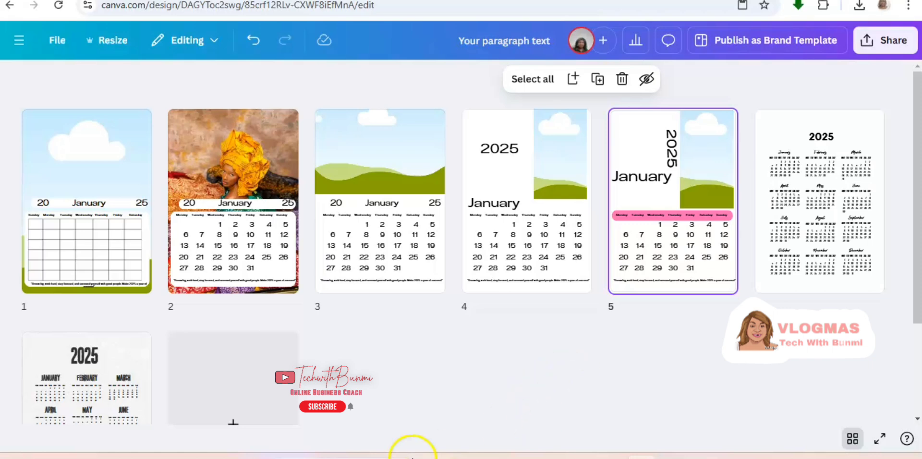